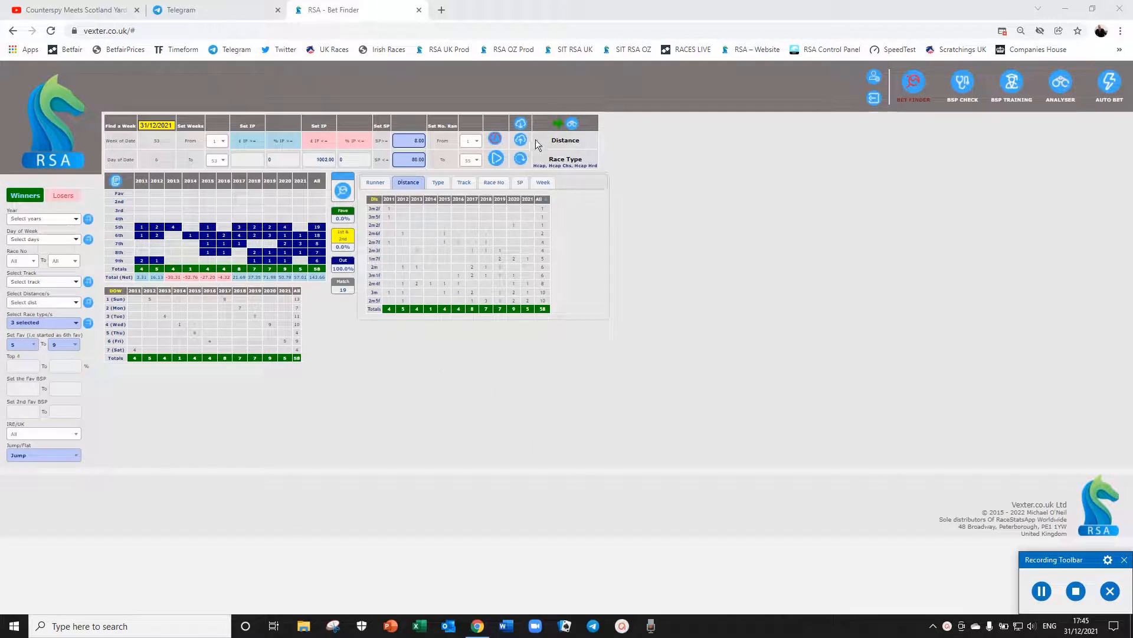
Step: Open the current Bet Finder selection in the Analyser and review its totals by year, totals by filter and graph
{"action": "left_click", "coordinate": [571, 126]}
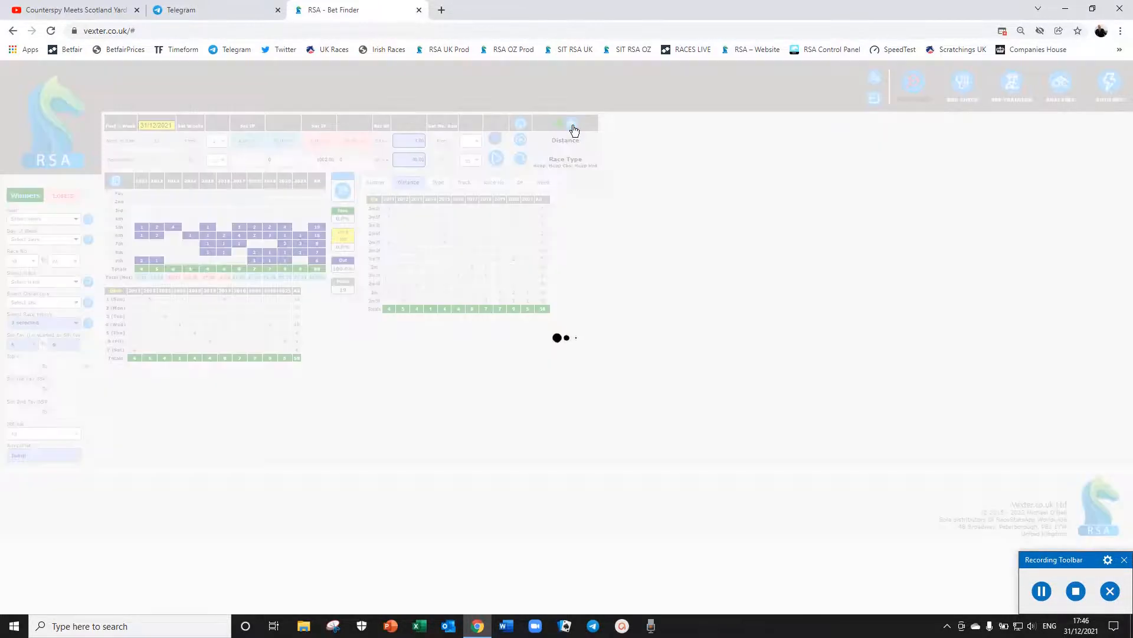
{"action": "left_click", "coordinate": [573, 129]}
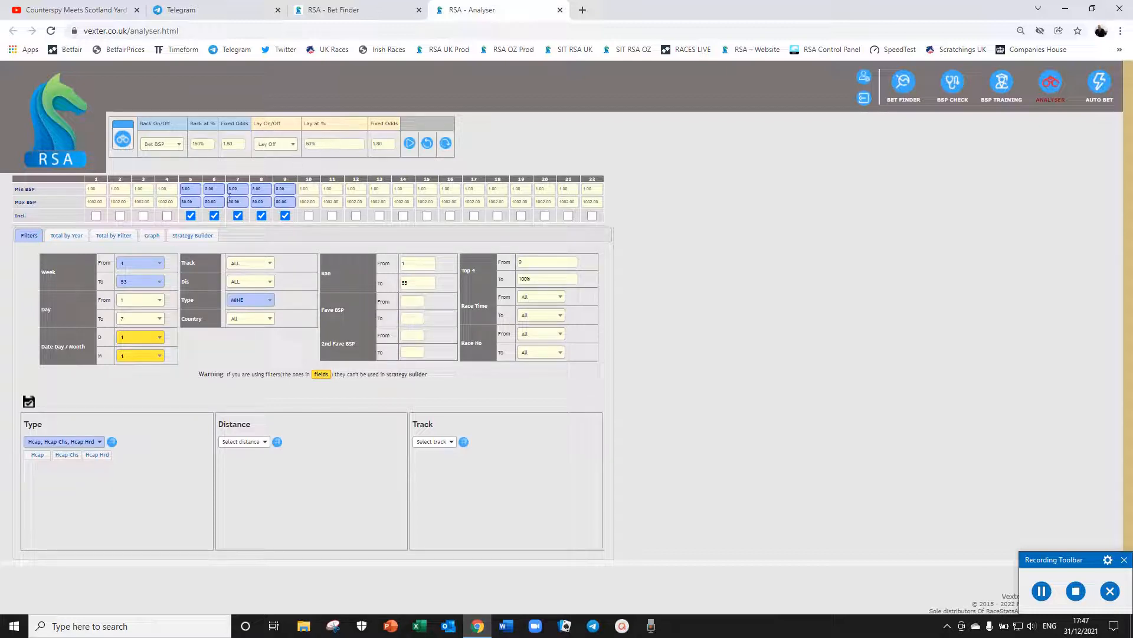
{"action": "left_click", "coordinate": [81, 237]}
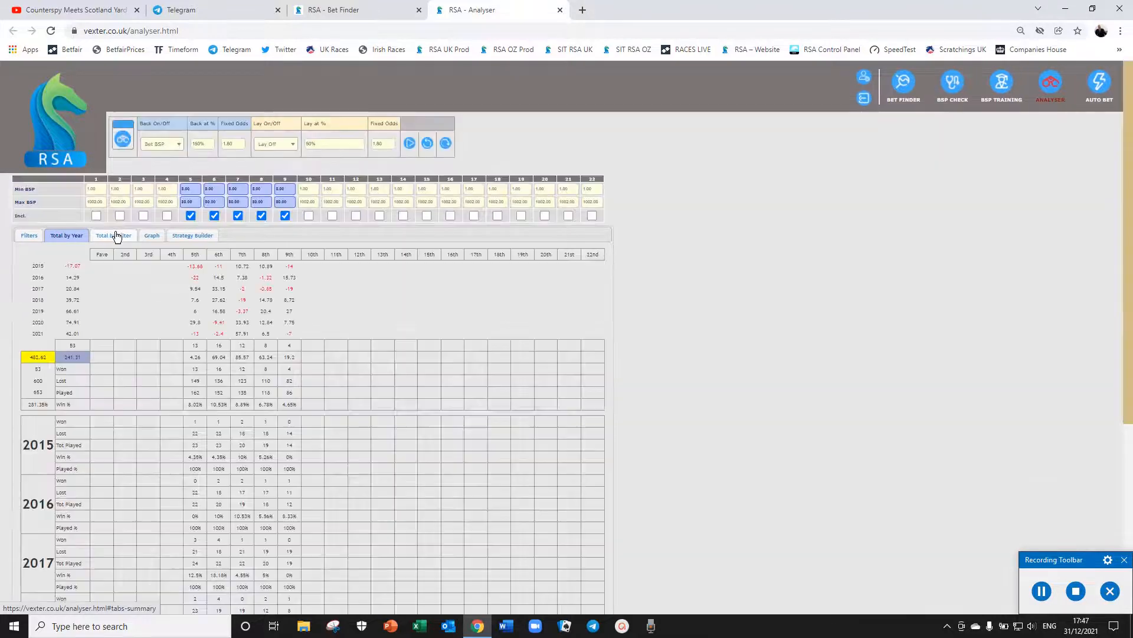
{"action": "left_click", "coordinate": [116, 236]}
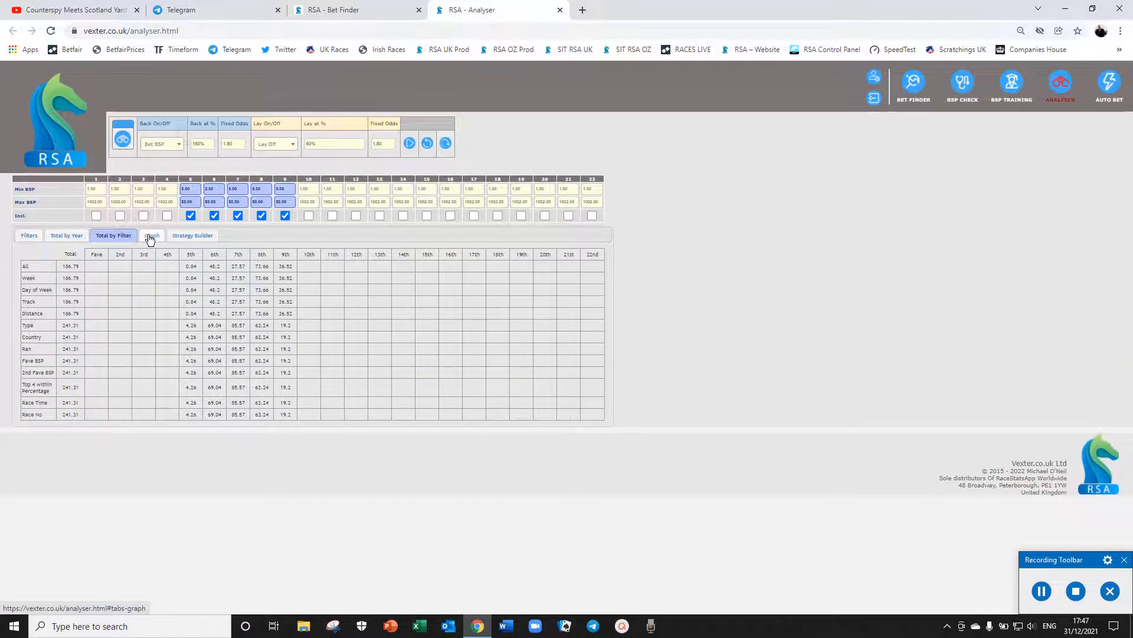
{"action": "left_click", "coordinate": [148, 236]}
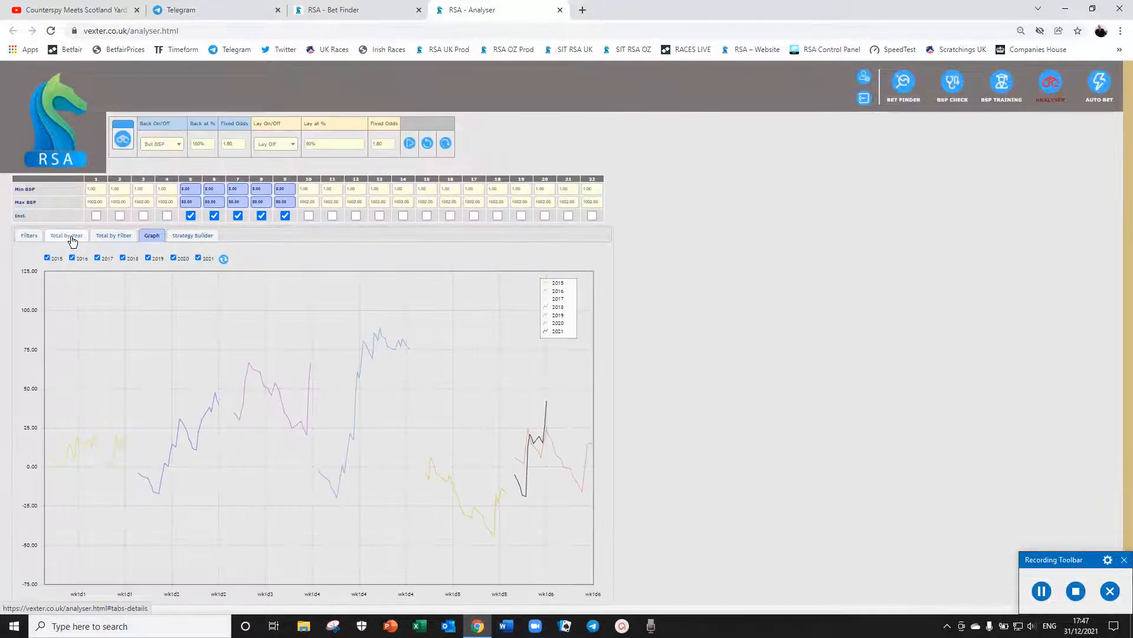
{"action": "left_click", "coordinate": [73, 240]}
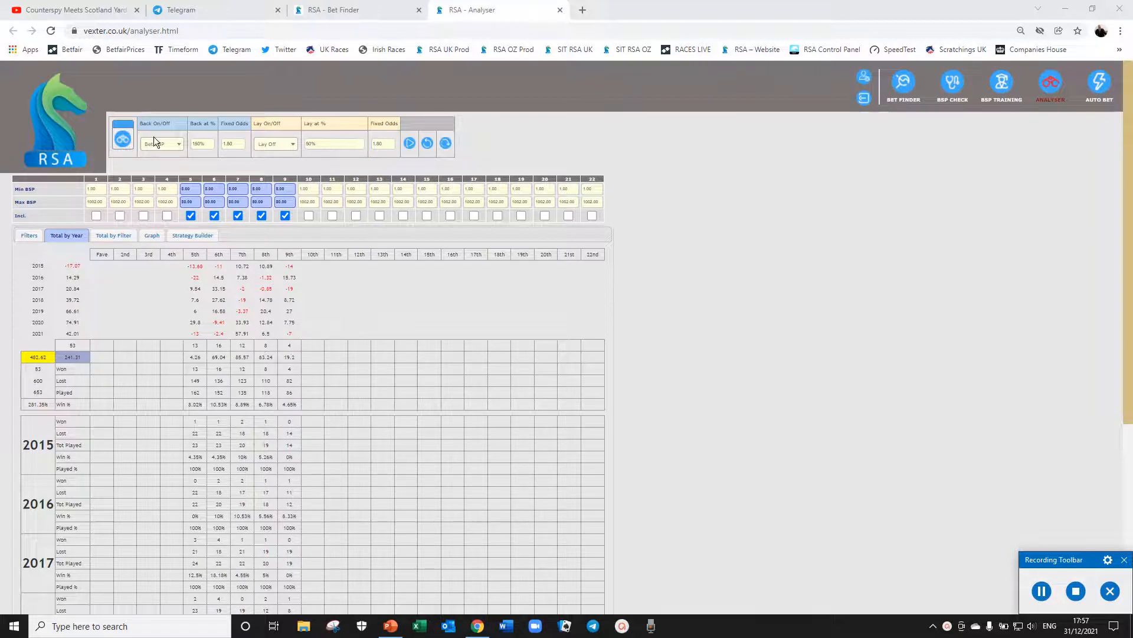
Step: Recalculate the selection with backing set to Back % at 120%, and show the totals by year
{"action": "left_click", "coordinate": [178, 146]}
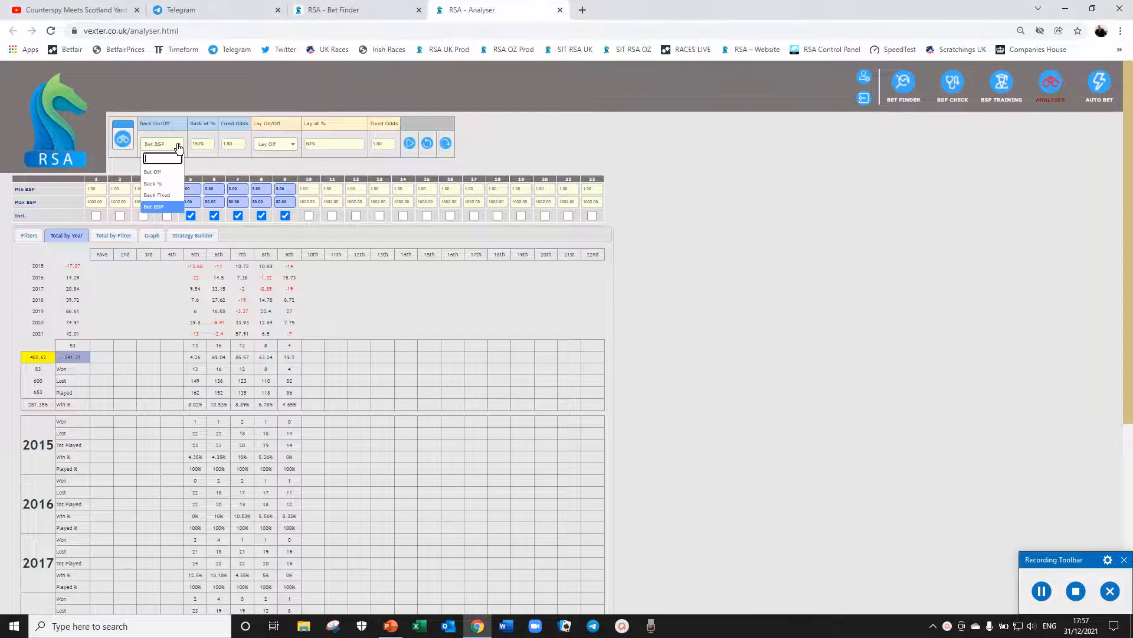
{"action": "left_click", "coordinate": [153, 184]}
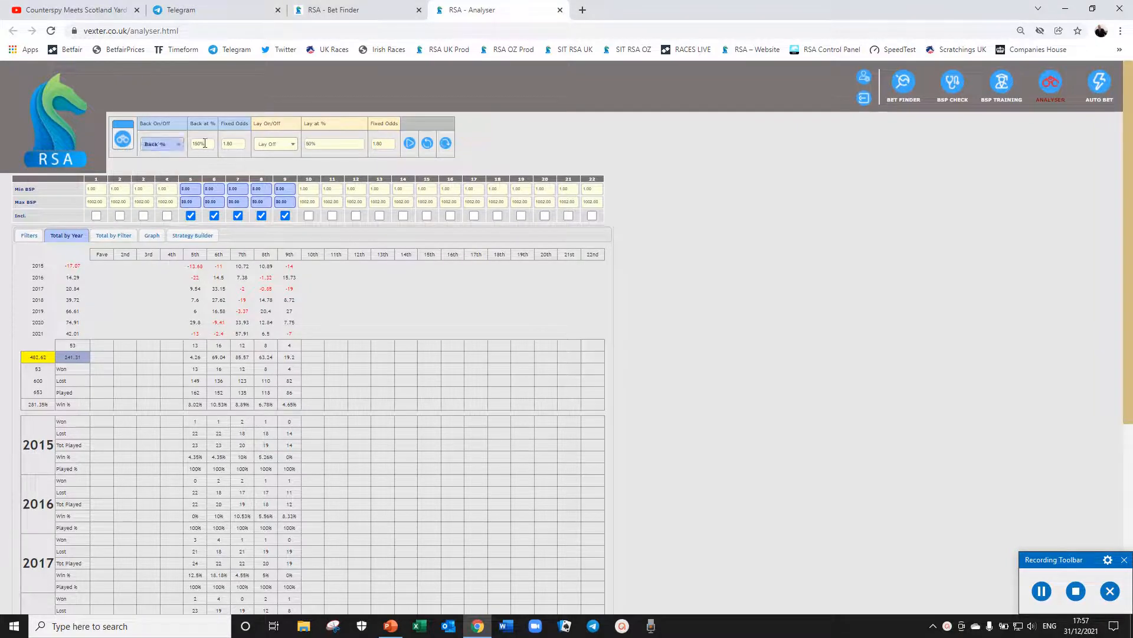
{"action": "left_click", "coordinate": [204, 144]}
{"action": "type", "text": "120%"}
{"action": "left_click", "coordinate": [410, 144]}
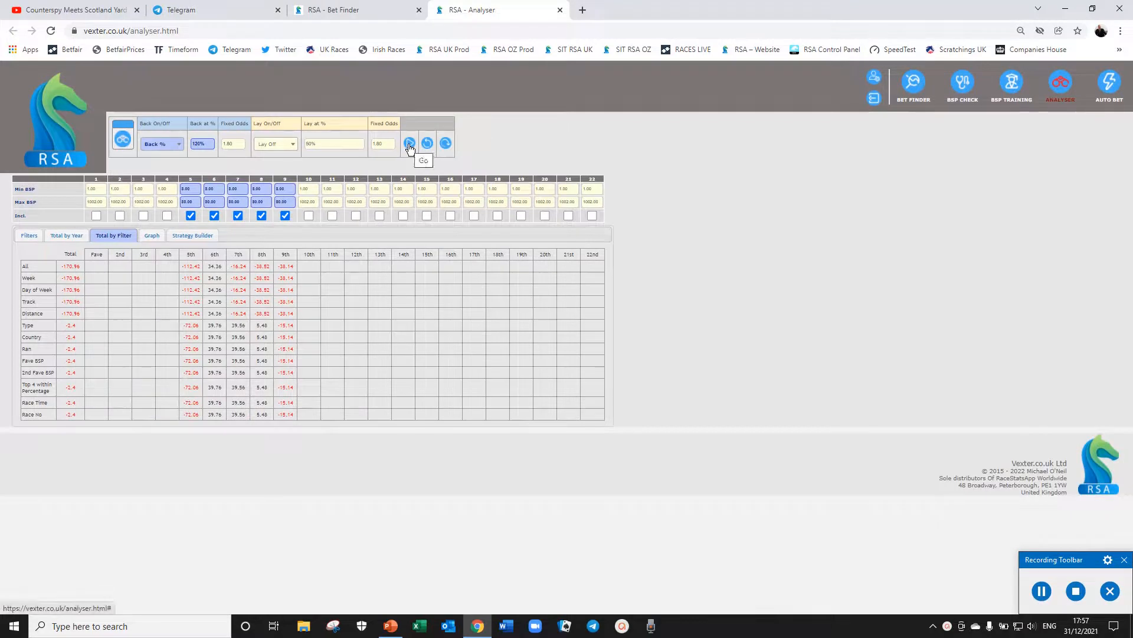
{"action": "left_click", "coordinate": [63, 232]}
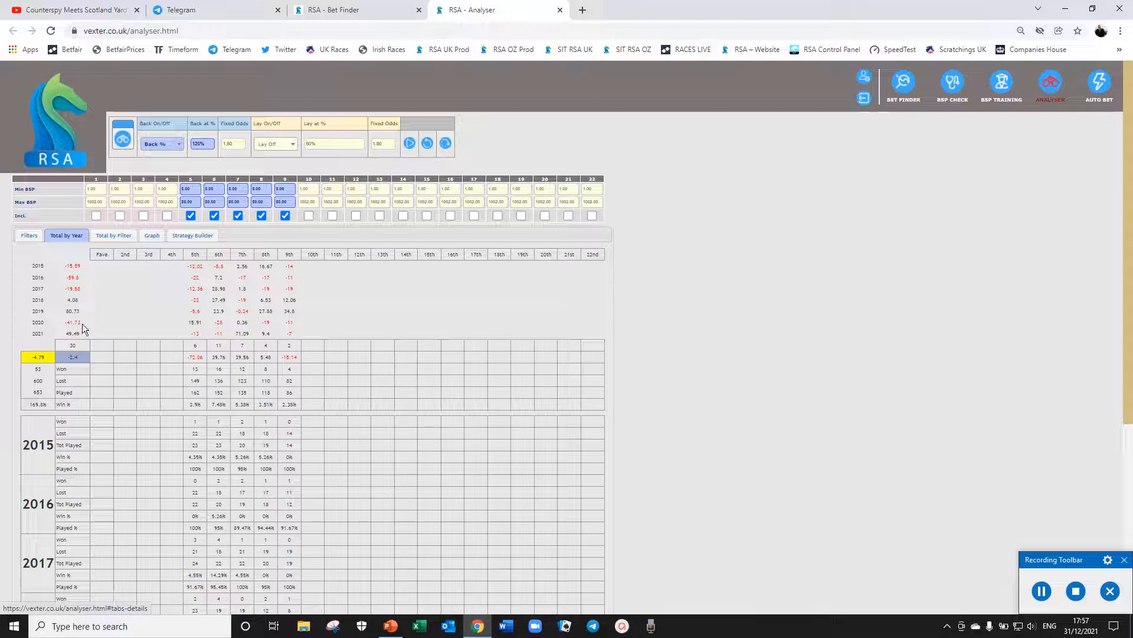
Step: Raise the back percentage to 150%, recalculate, and show the totals by year
{"action": "left_click", "coordinate": [211, 145]}
{"action": "double_click", "coordinate": [211, 146]}
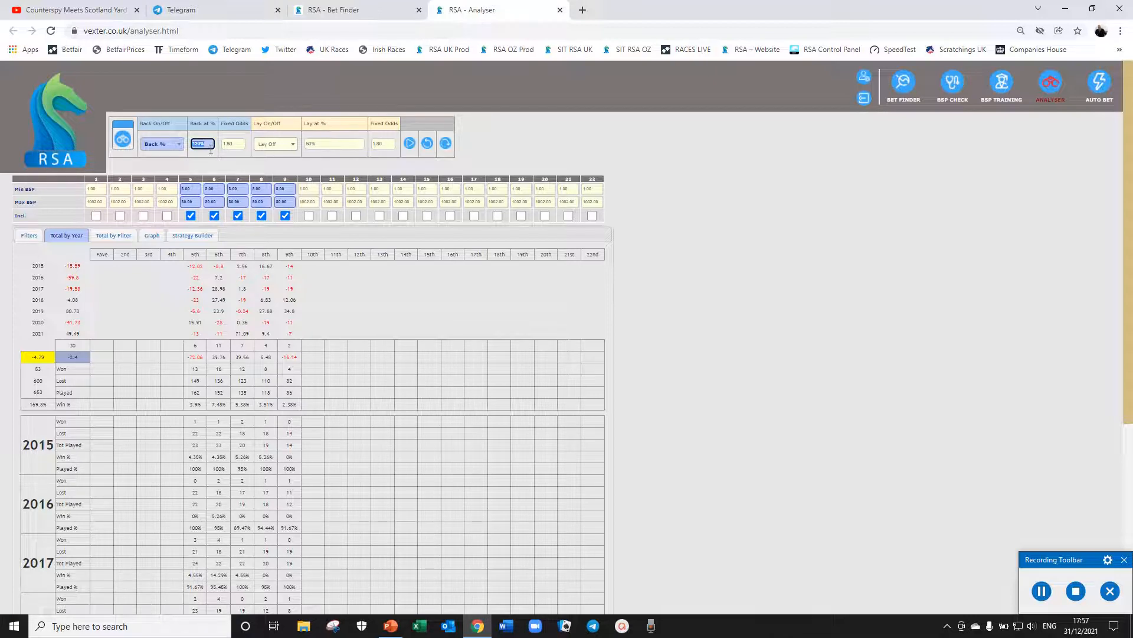
{"action": "type", "text": "150%"}
{"action": "left_click", "coordinate": [409, 144]}
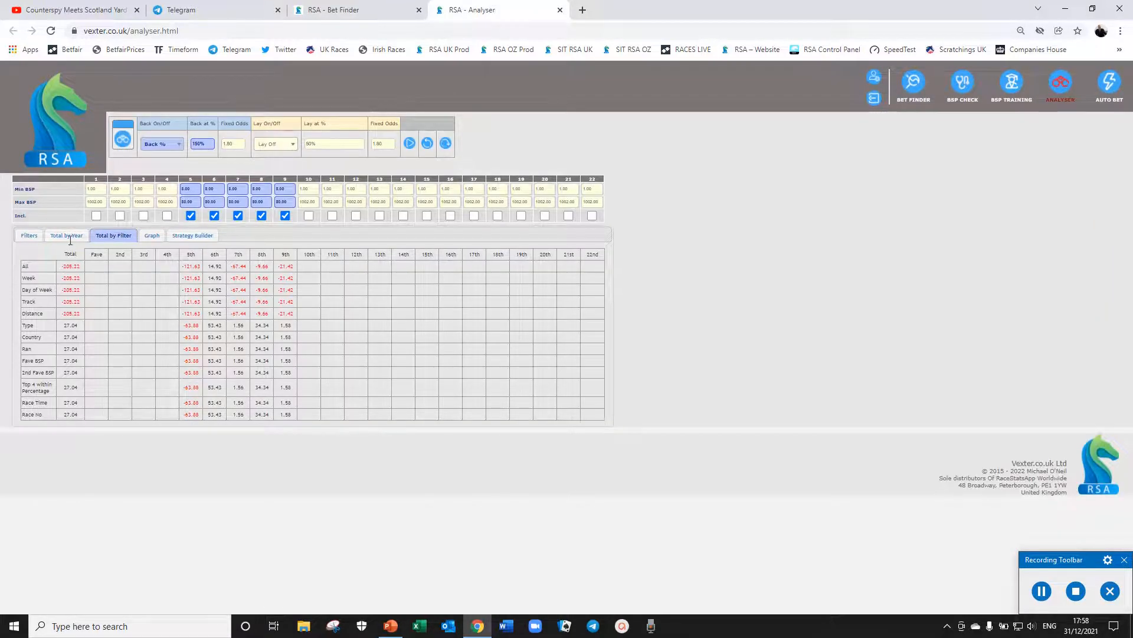
{"action": "left_click", "coordinate": [67, 236]}
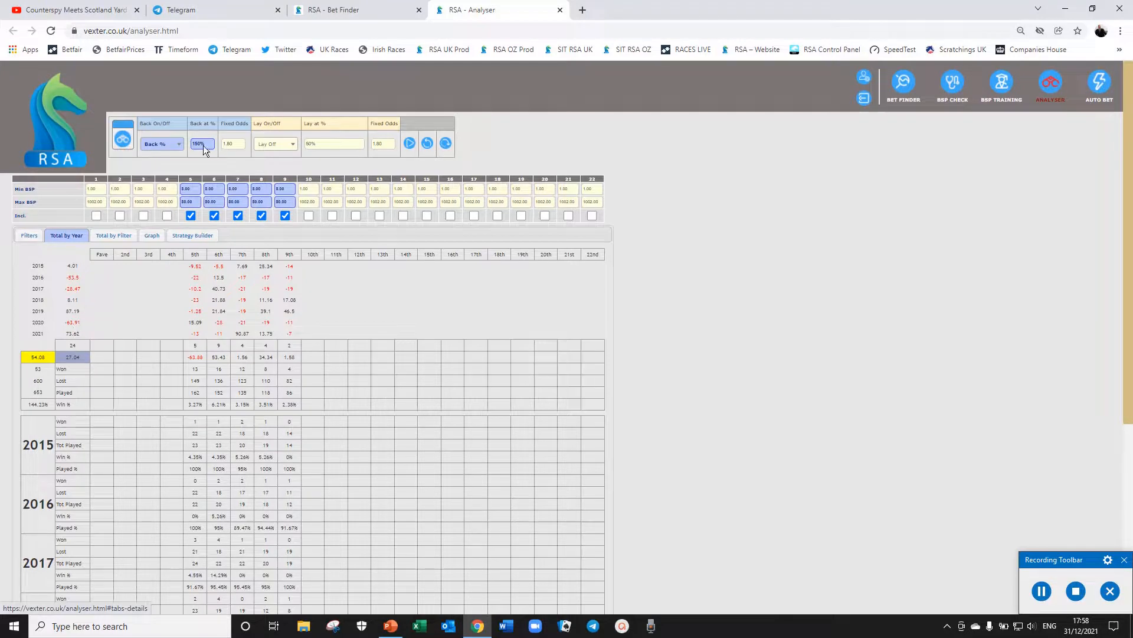
Step: Return backing to Bet BSP, recalculate, and show the totals by year
{"action": "left_click", "coordinate": [176, 145]}
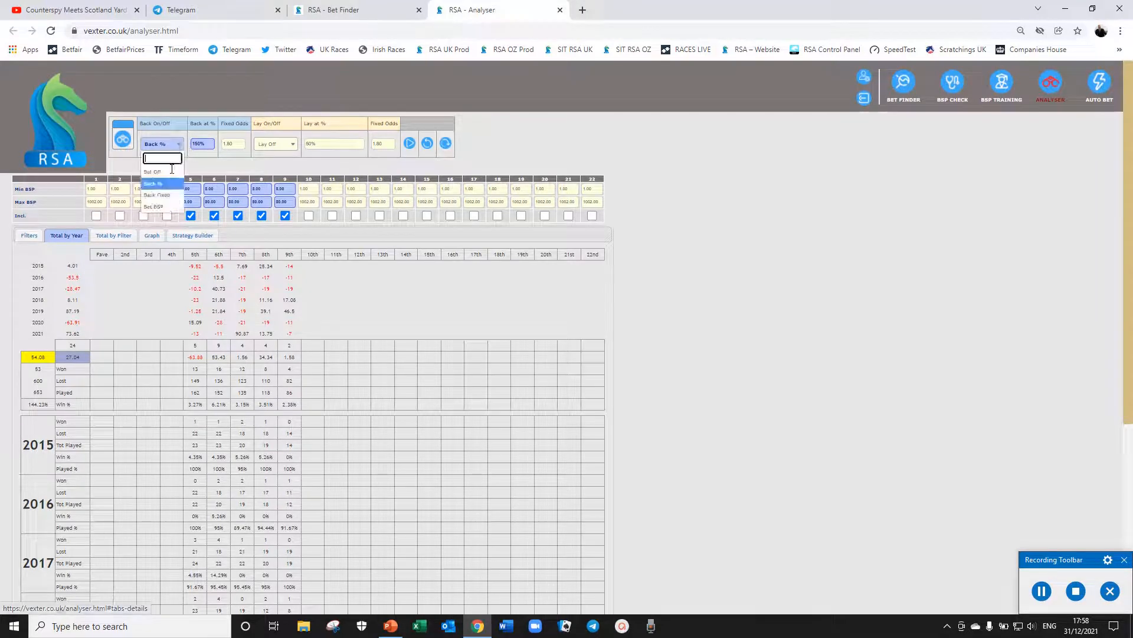
{"action": "left_click", "coordinate": [167, 207]}
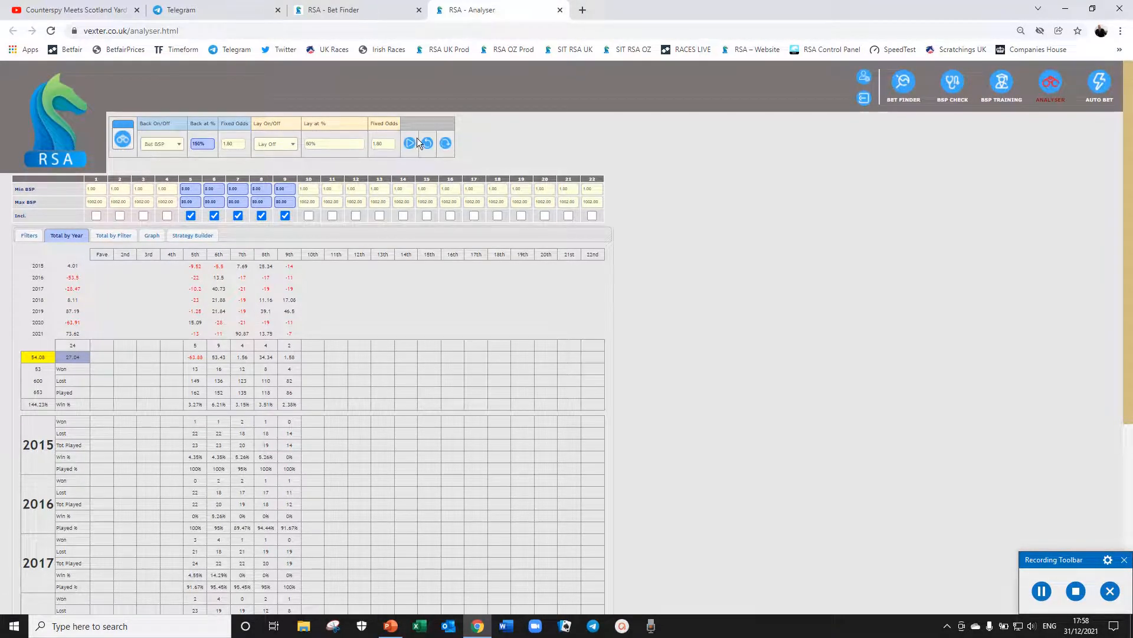
{"action": "left_click", "coordinate": [409, 143]}
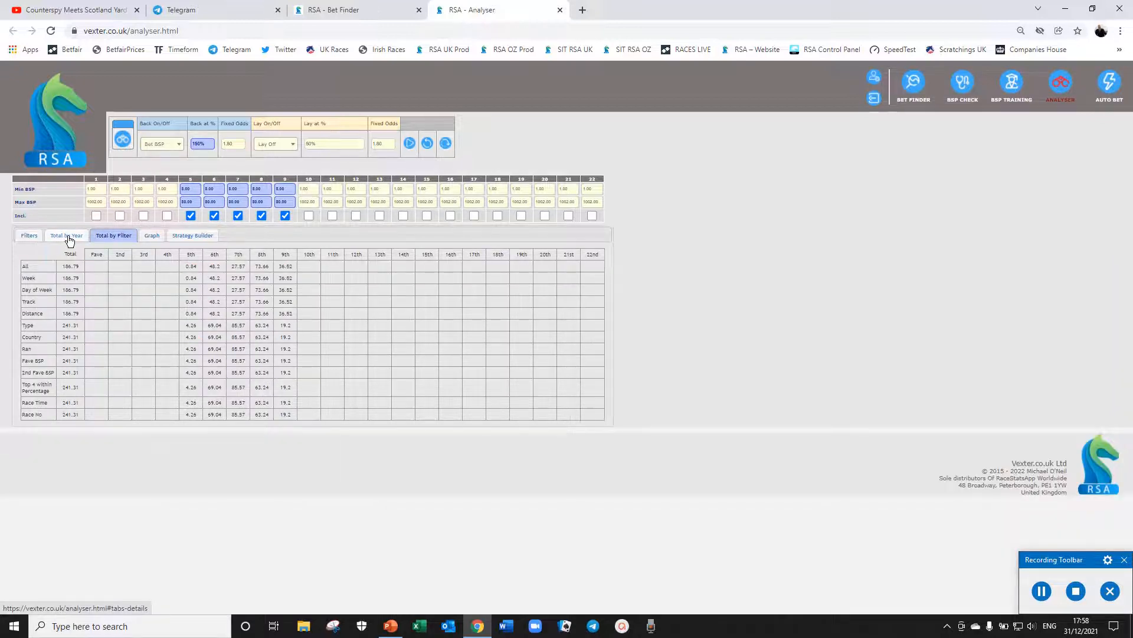
{"action": "left_click", "coordinate": [70, 238]}
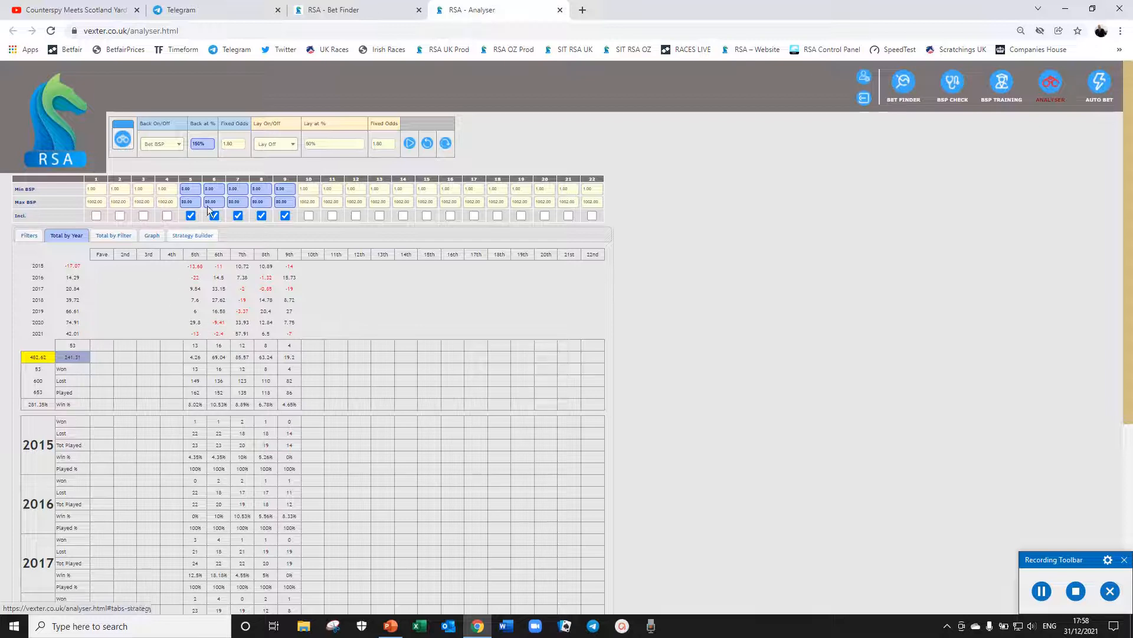
Step: Recalculate the yearly totals using Back Fixed at odds of 100.00, with the back percentage cleared
{"action": "left_click", "coordinate": [180, 147]}
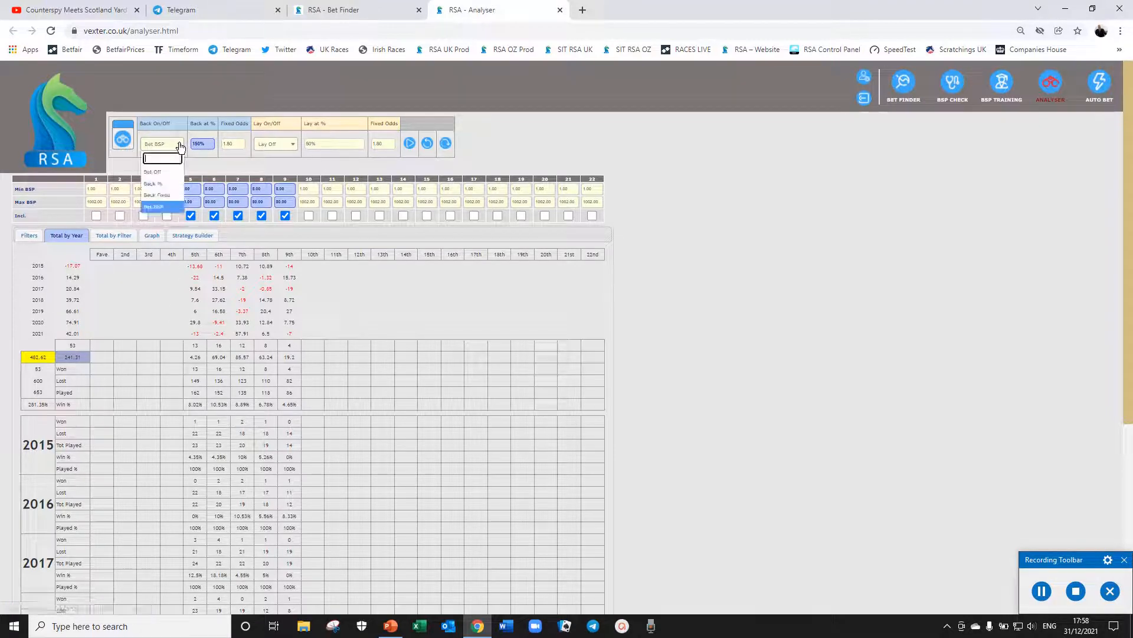
{"action": "left_click", "coordinate": [167, 197]}
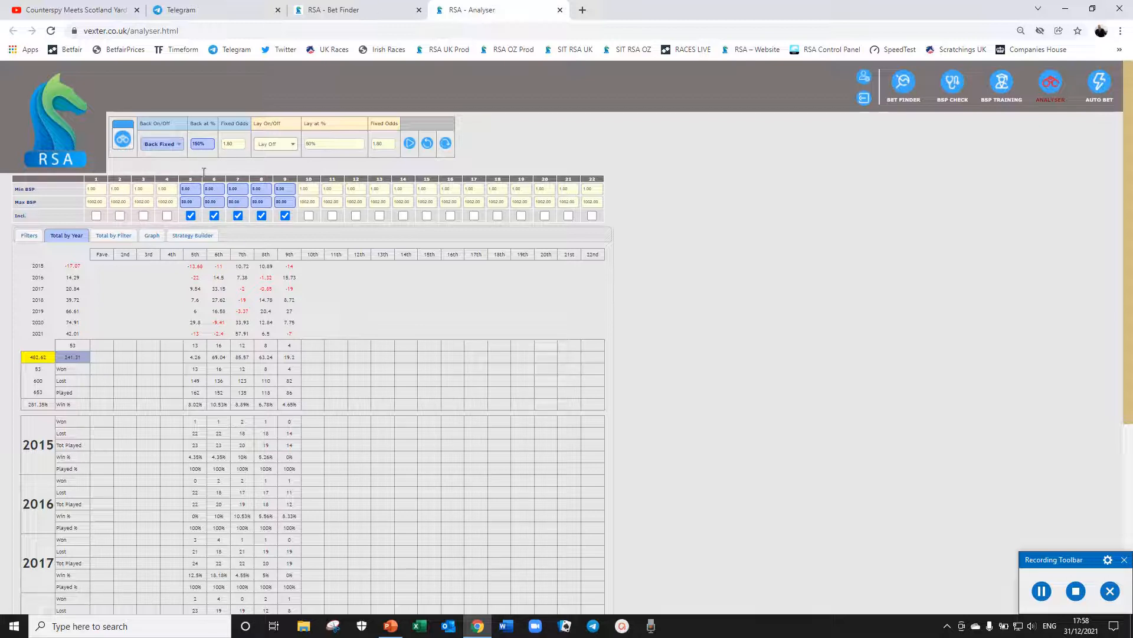
{"action": "left_click", "coordinate": [209, 141]}
{"action": "type", "text": "1000%"}
{"action": "left_click", "coordinate": [234, 145]}
{"action": "type", "text": "1.00"}
{"action": "left_click", "coordinate": [411, 145]}
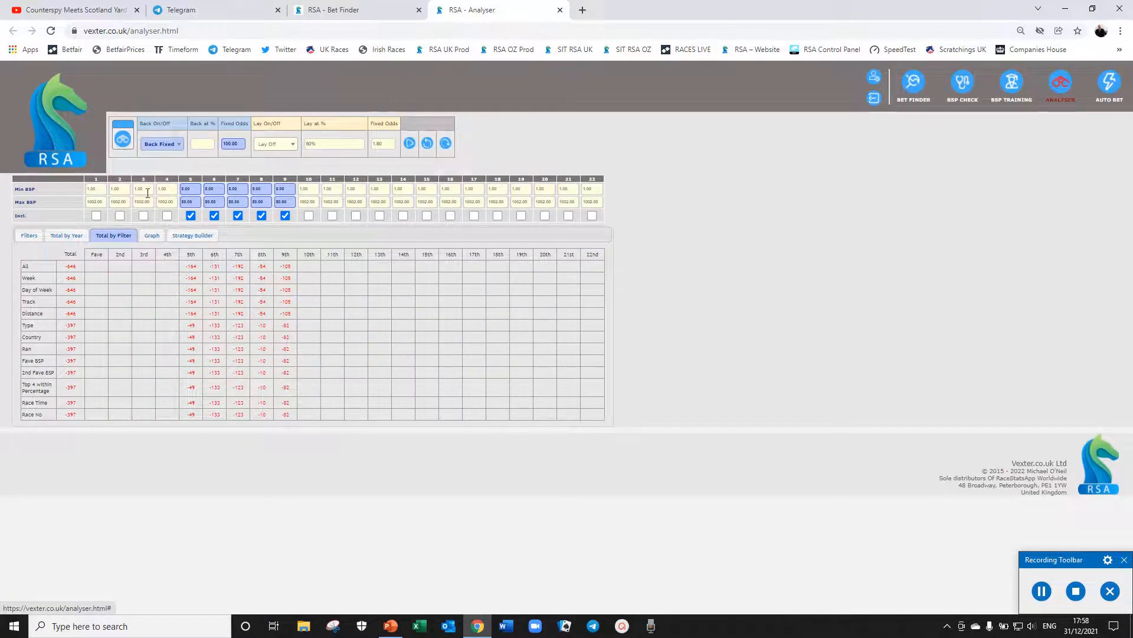
{"action": "left_click", "coordinate": [65, 235]}
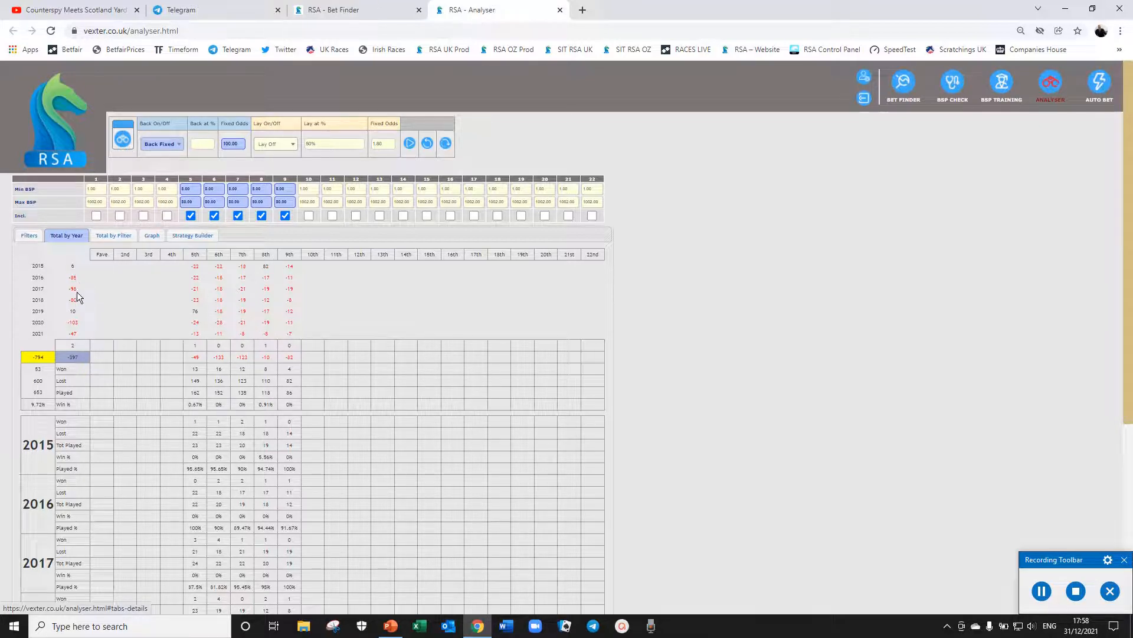
Step: Set backing to Bet Off and laying to Lay % at 10%, and recalculate the totals by year
{"action": "left_click", "coordinate": [181, 145]}
{"action": "left_click", "coordinate": [167, 179]}
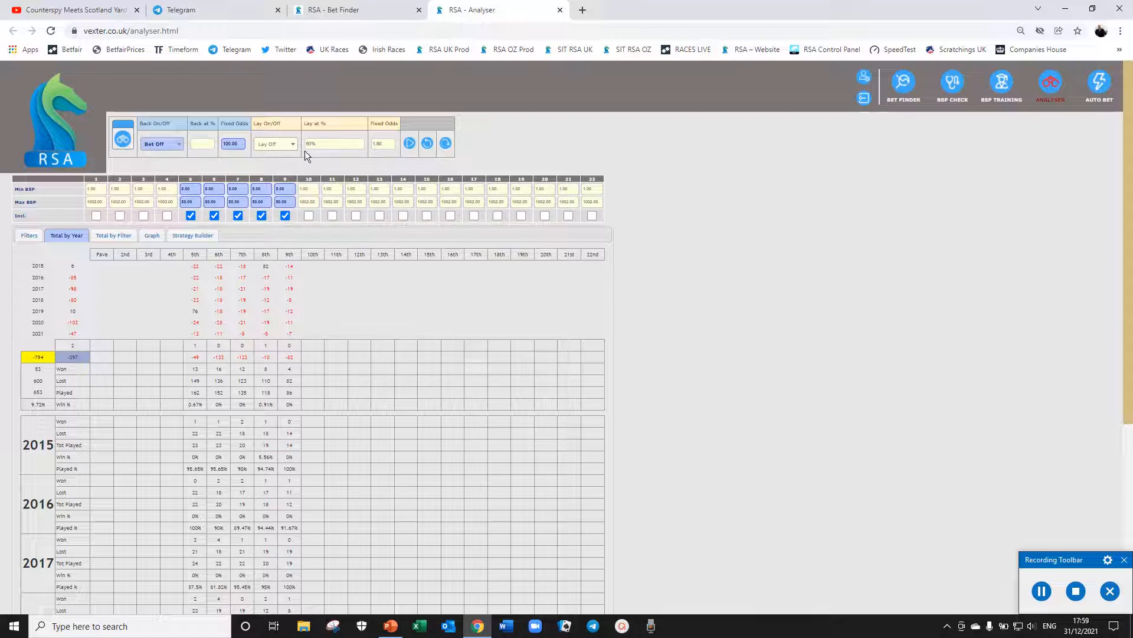
{"action": "left_click", "coordinate": [288, 145]}
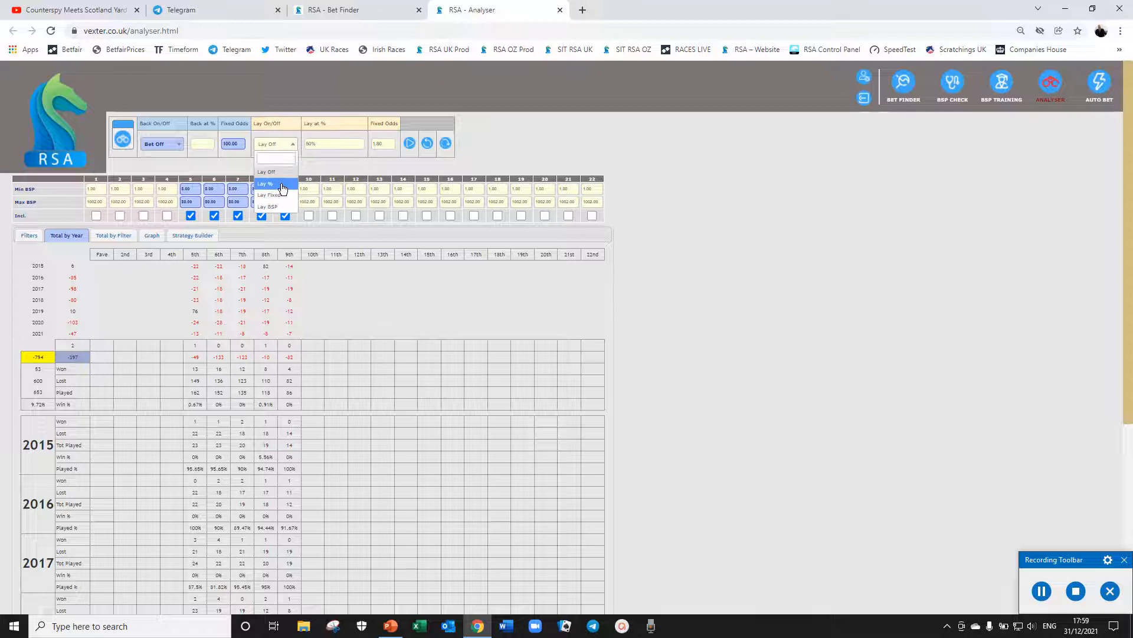
{"action": "left_click", "coordinate": [282, 186]}
{"action": "left_click", "coordinate": [318, 144]}
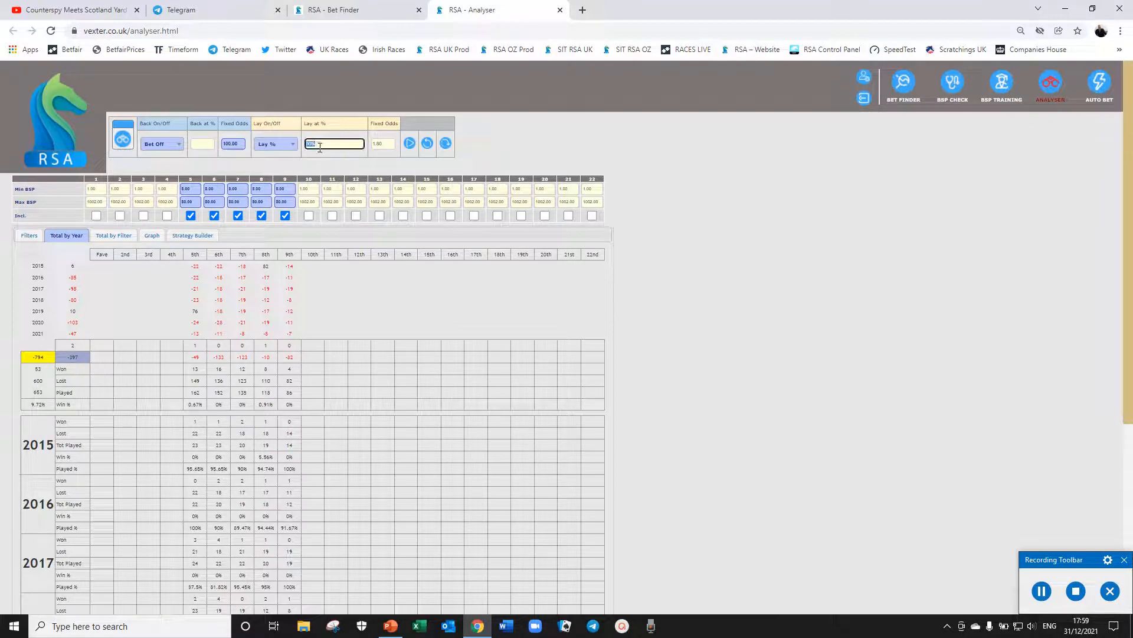
{"action": "type", "text": "75"}
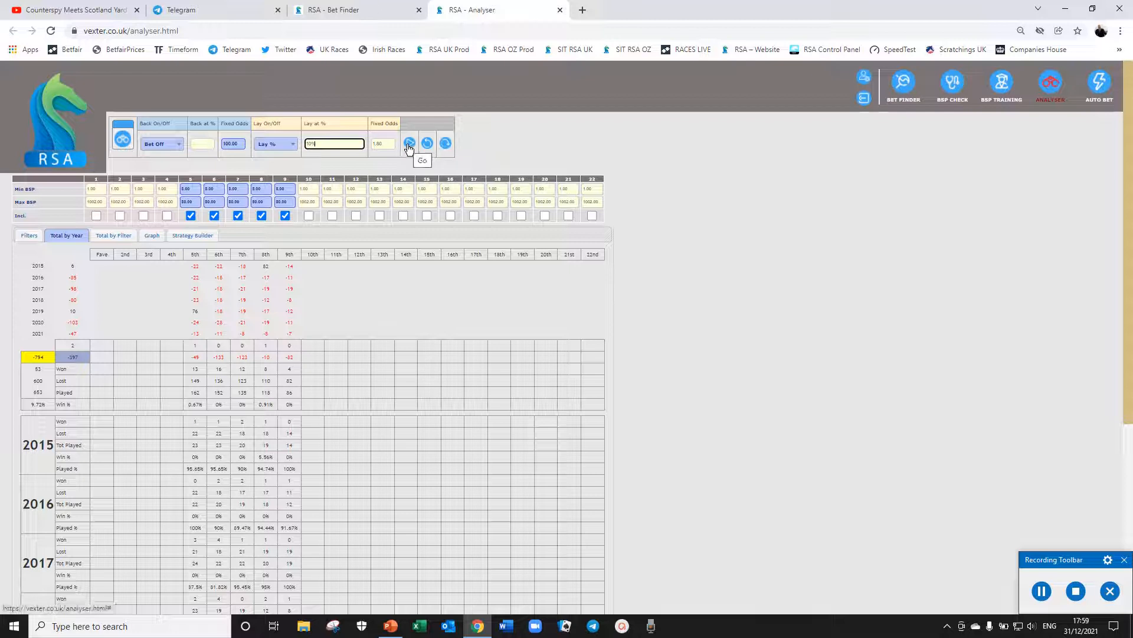
{"action": "left_click", "coordinate": [410, 148]}
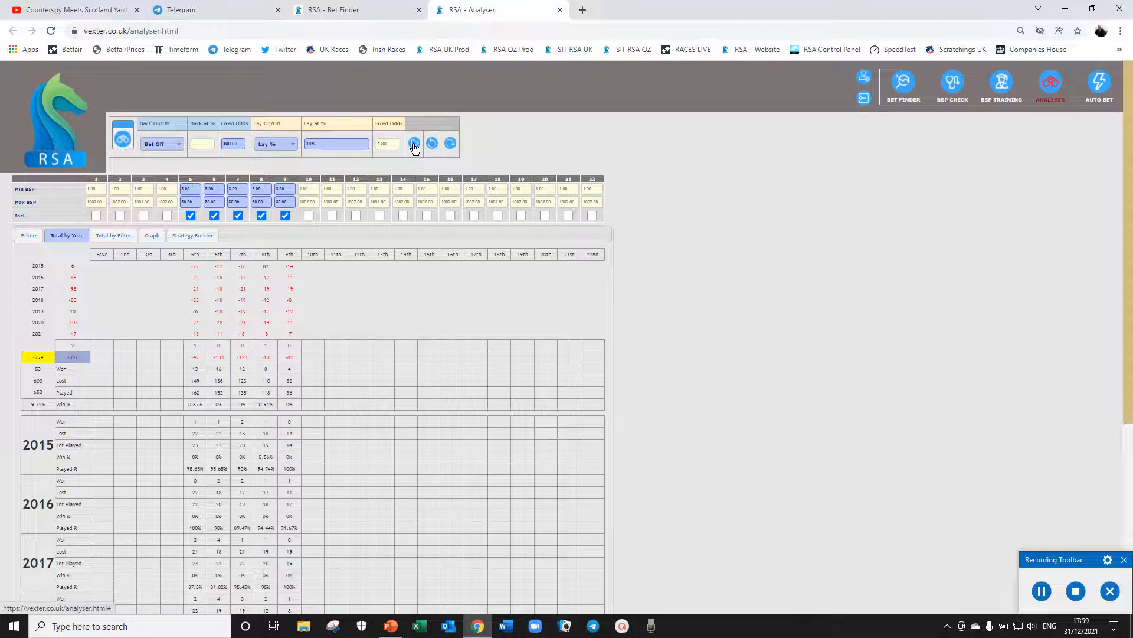
{"action": "left_click", "coordinate": [413, 143]}
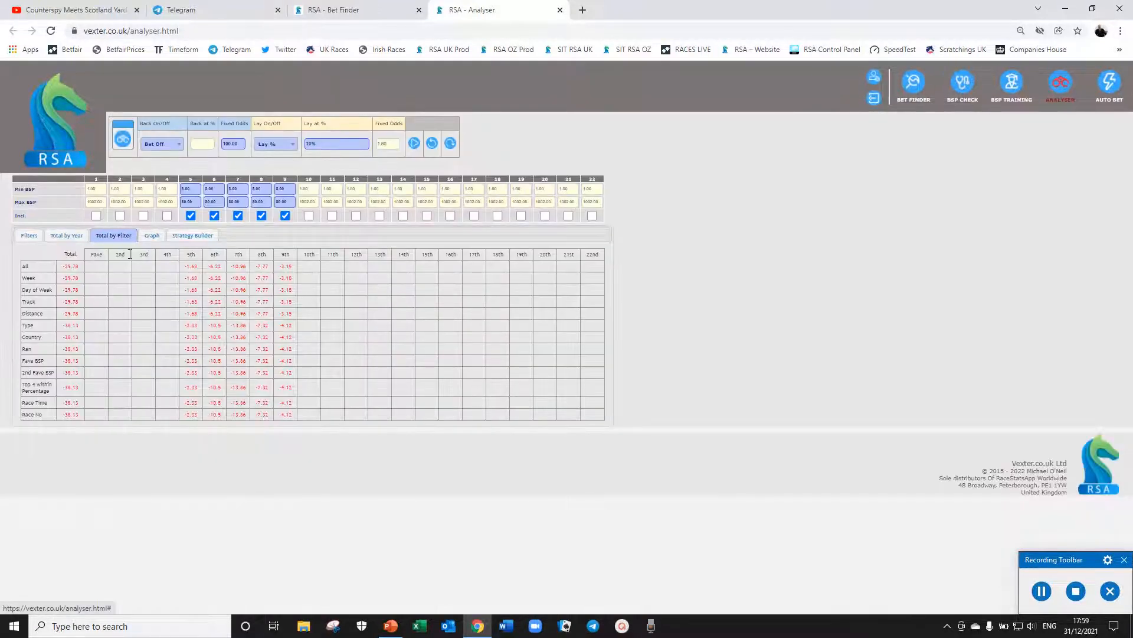
{"action": "left_click", "coordinate": [78, 236]}
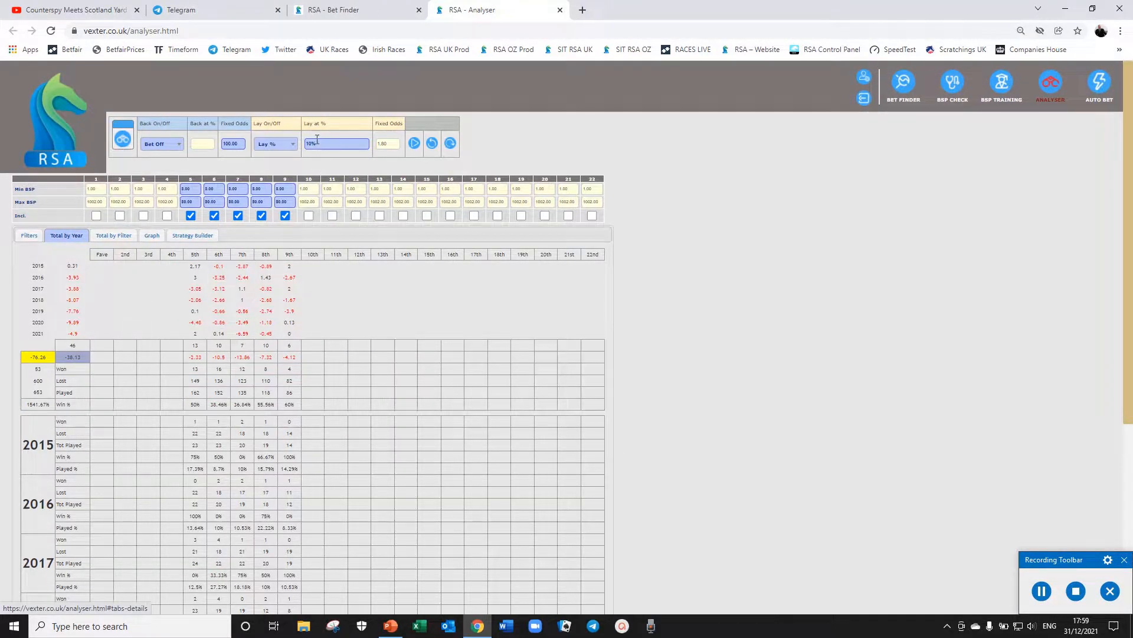
Step: Set laying to Lay Fixed at odds of 1.50, and recalculate the totals by year
{"action": "left_click", "coordinate": [291, 152]}
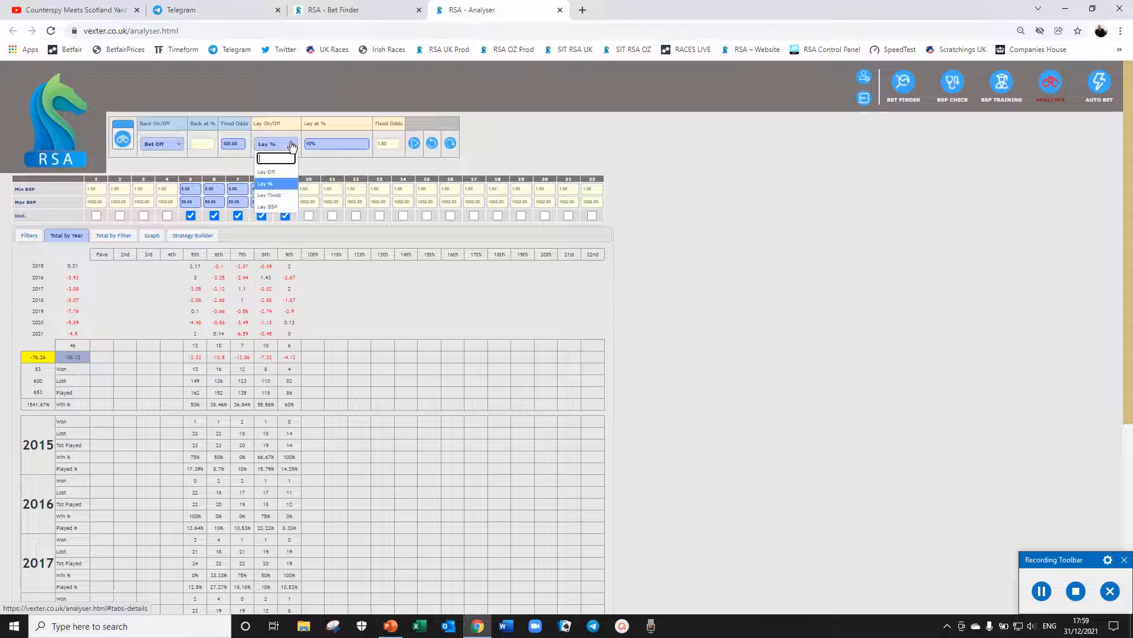
{"action": "left_click", "coordinate": [278, 194]}
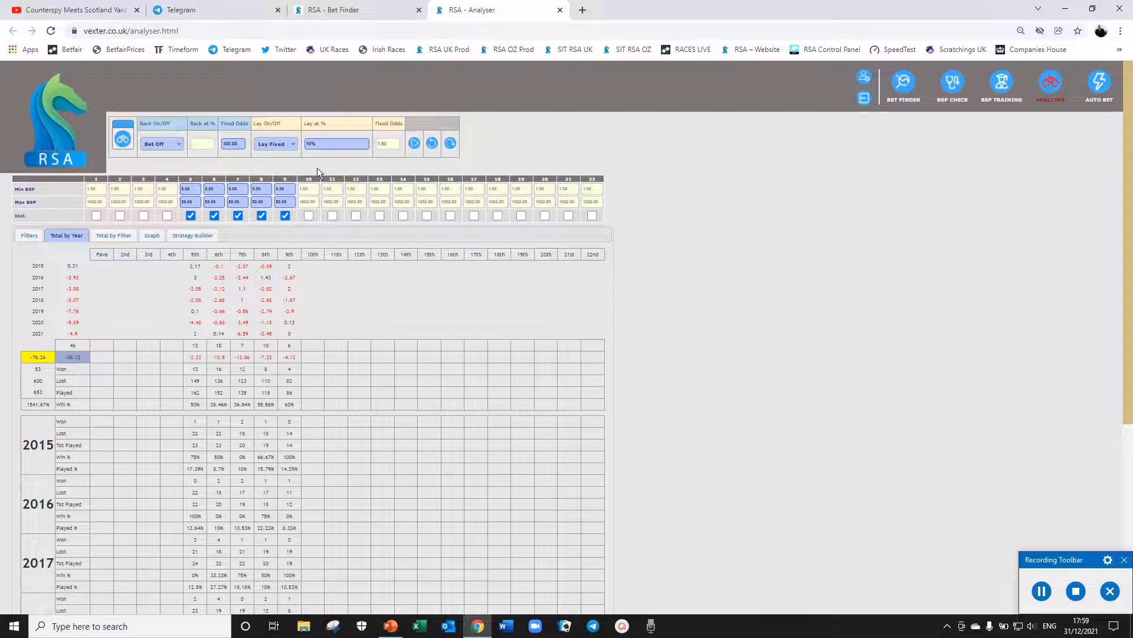
{"action": "double_click", "coordinate": [393, 145]}
{"action": "type", "text": "6.8"}
{"action": "type", "text": "1.5"}
{"action": "left_click", "coordinate": [418, 145]}
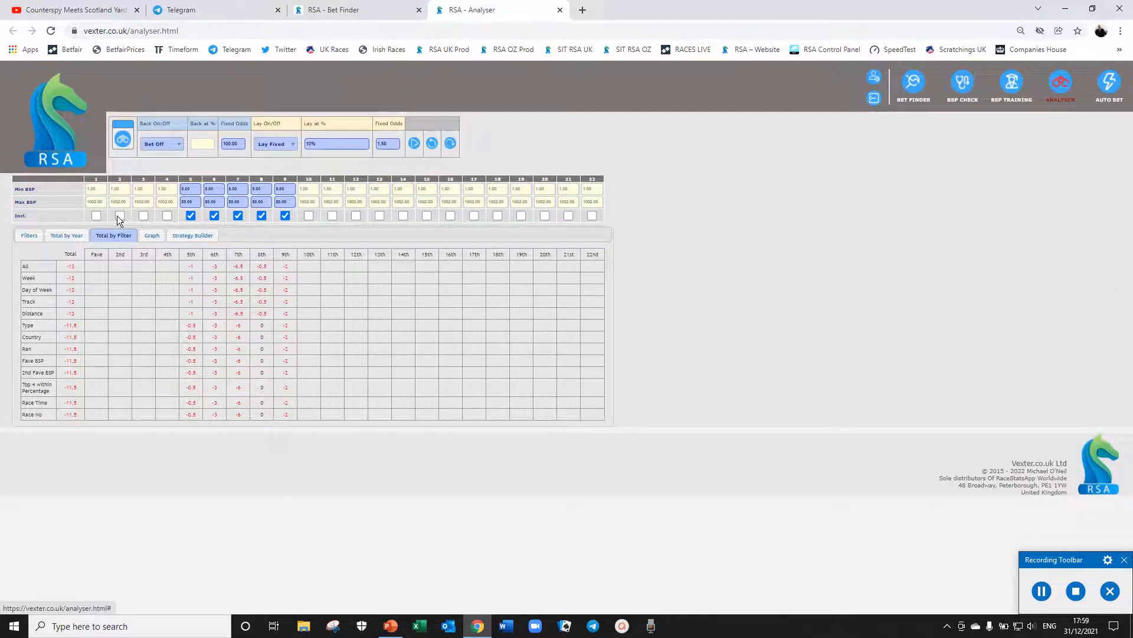
{"action": "left_click", "coordinate": [65, 236]}
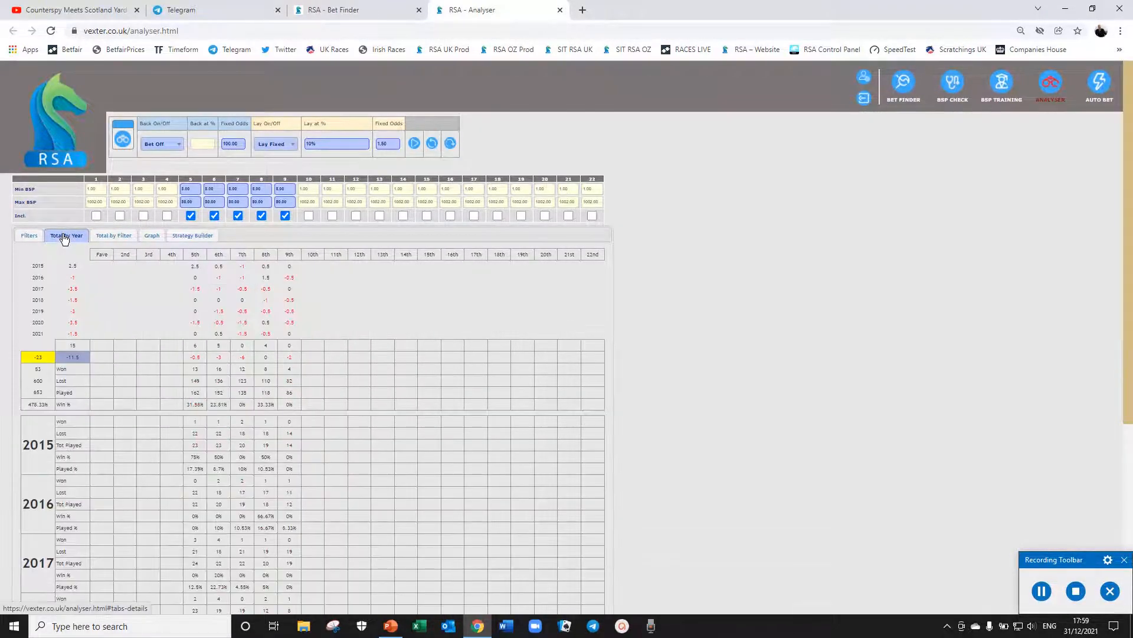
Step: Set laying to Lay BSP with backing still off, and recalculate the totals by year
{"action": "left_click", "coordinate": [278, 144]}
{"action": "left_click", "coordinate": [278, 168]}
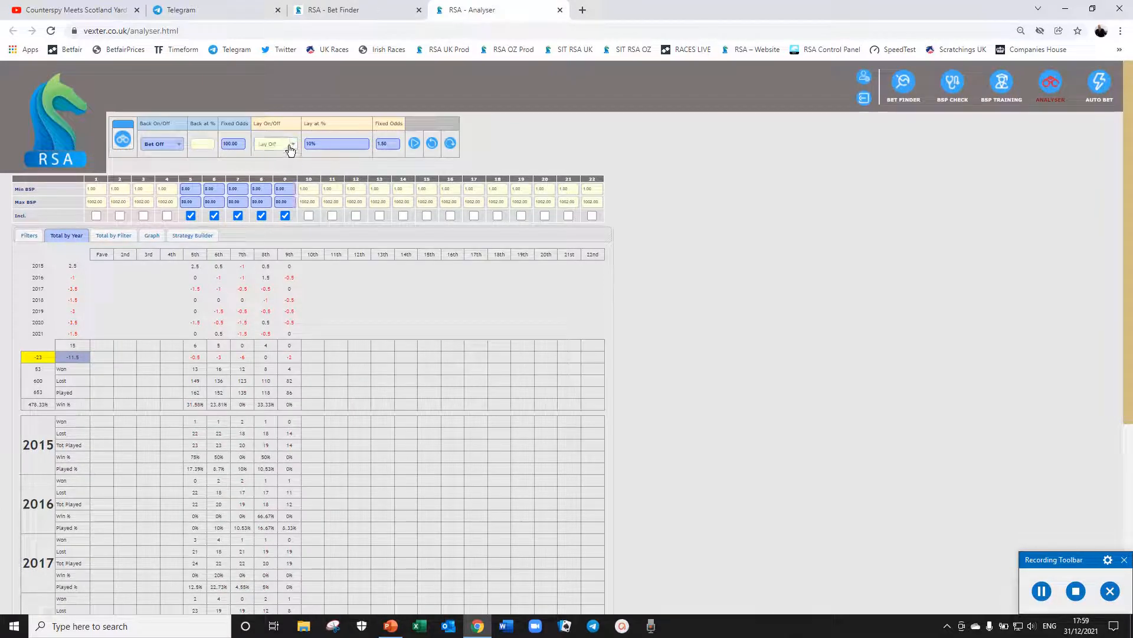
{"action": "left_click", "coordinate": [290, 150]}
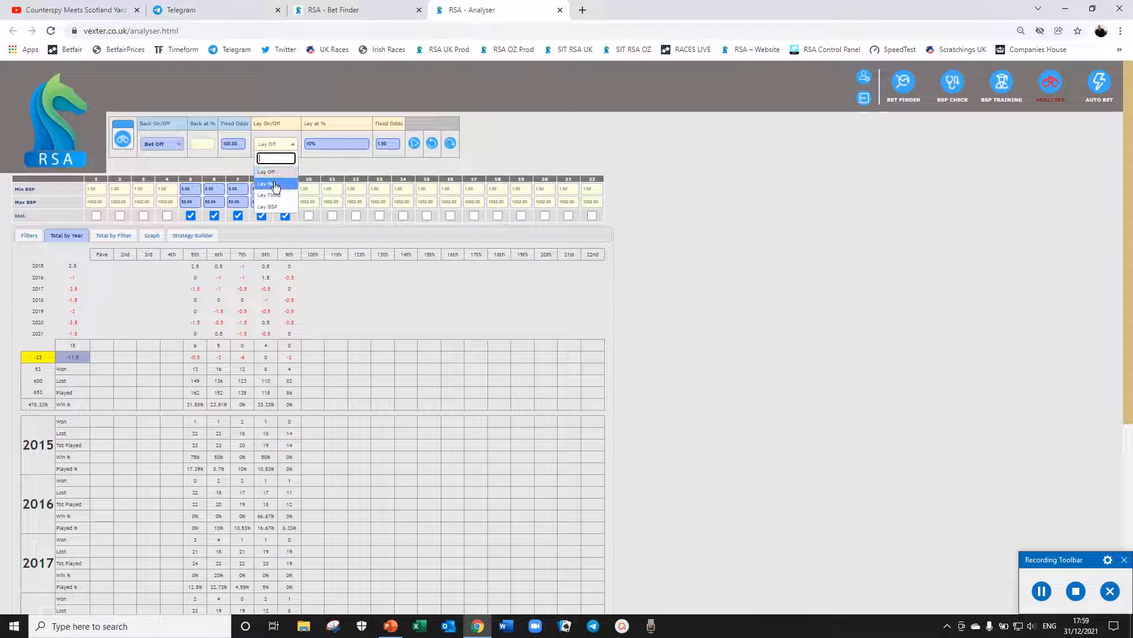
{"action": "left_click", "coordinate": [276, 187]}
{"action": "left_click", "coordinate": [275, 145]}
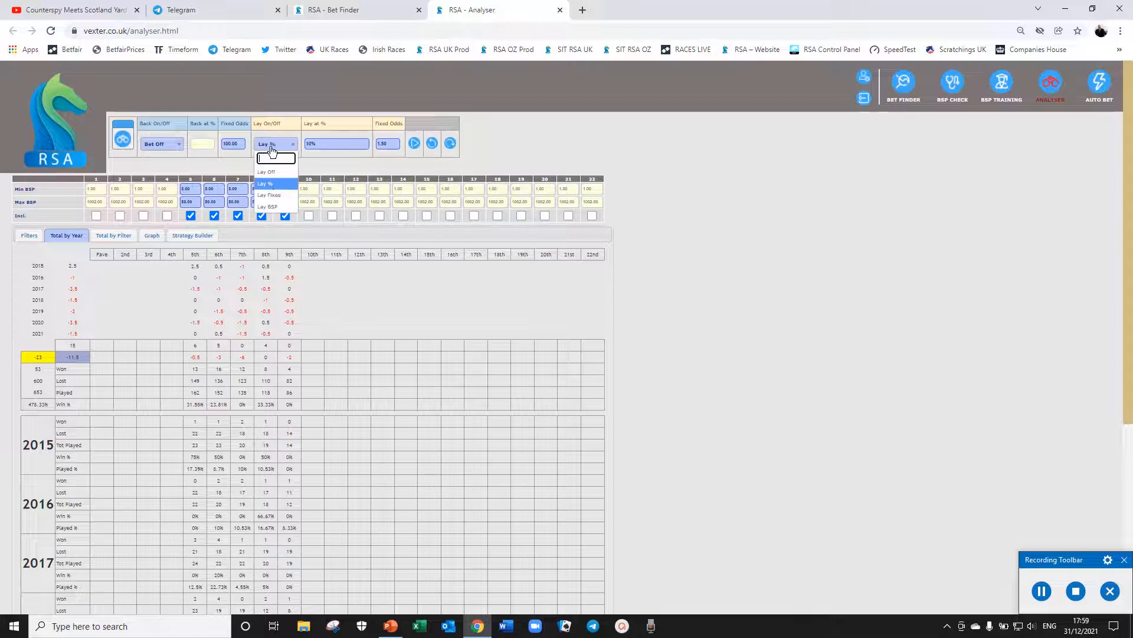
{"action": "left_click", "coordinate": [281, 200]}
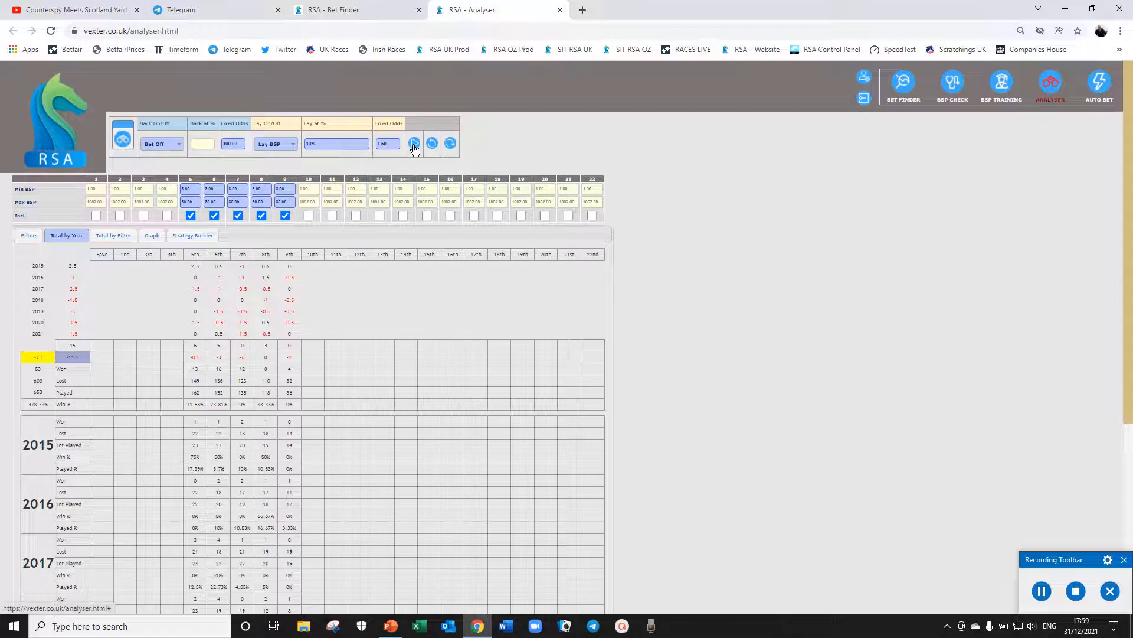
{"action": "left_click", "coordinate": [414, 144]}
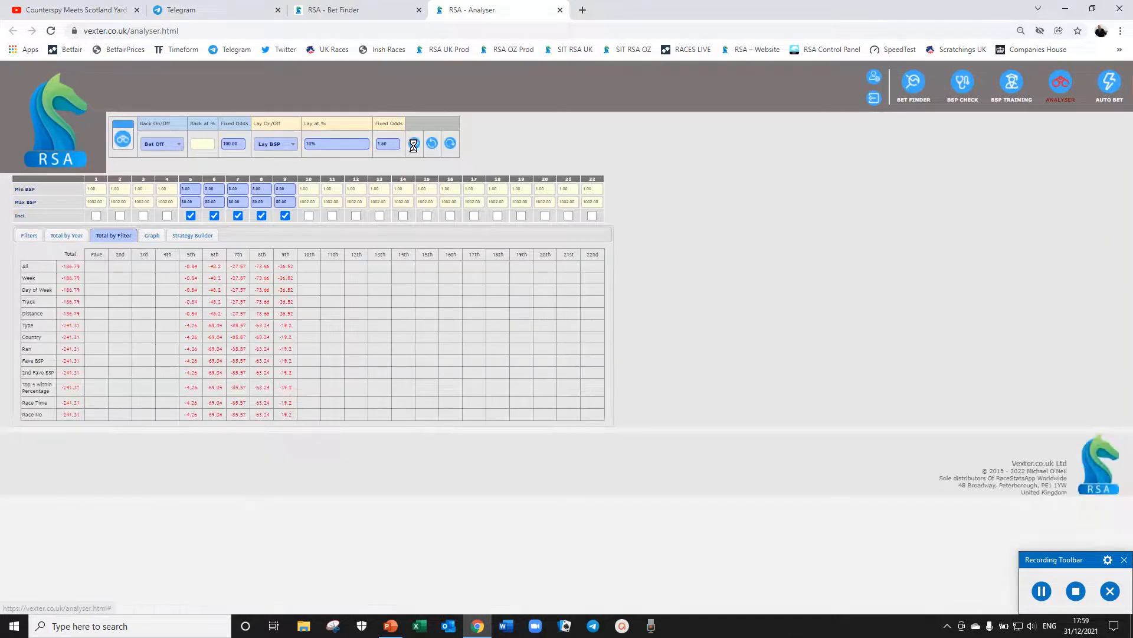
{"action": "left_click", "coordinate": [65, 235]}
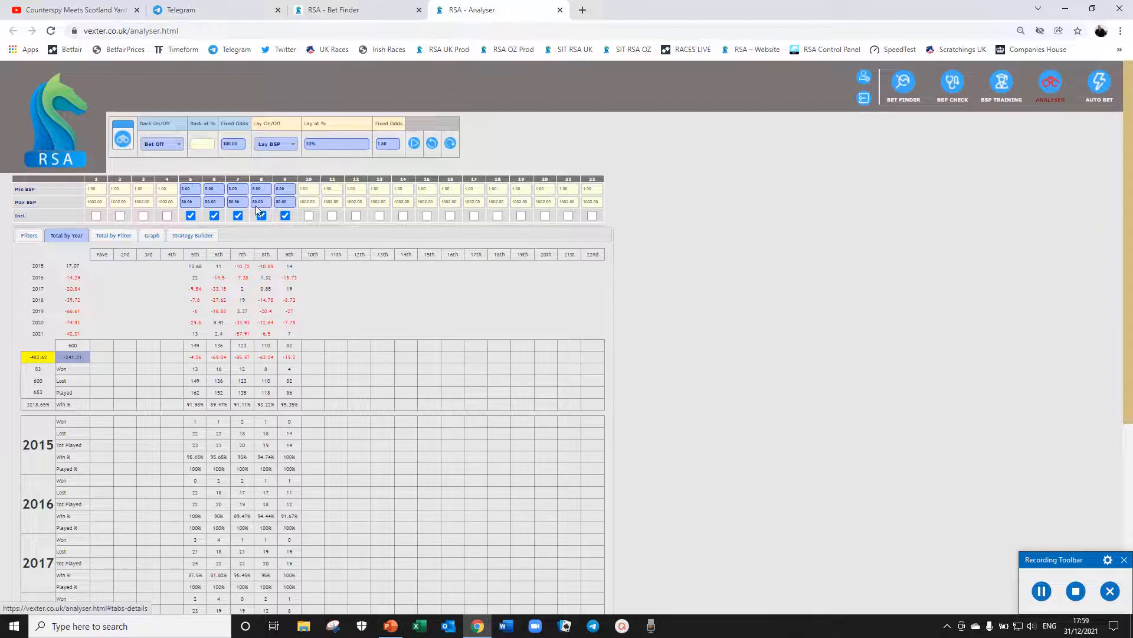
Step: Set laying to Lay Off and backing to Bet BSP, and recalculate the totals
{"action": "left_click", "coordinate": [273, 144]}
{"action": "left_click", "coordinate": [272, 158]}
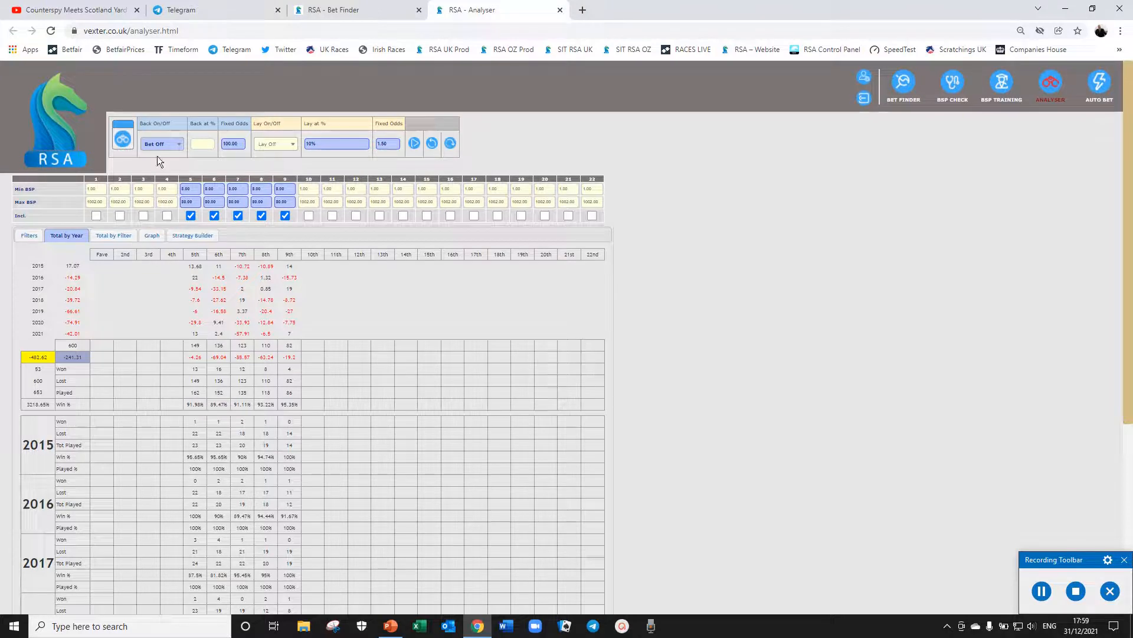
{"action": "left_click", "coordinate": [156, 144]}
{"action": "left_click", "coordinate": [163, 206]}
{"action": "left_click", "coordinate": [415, 143]}
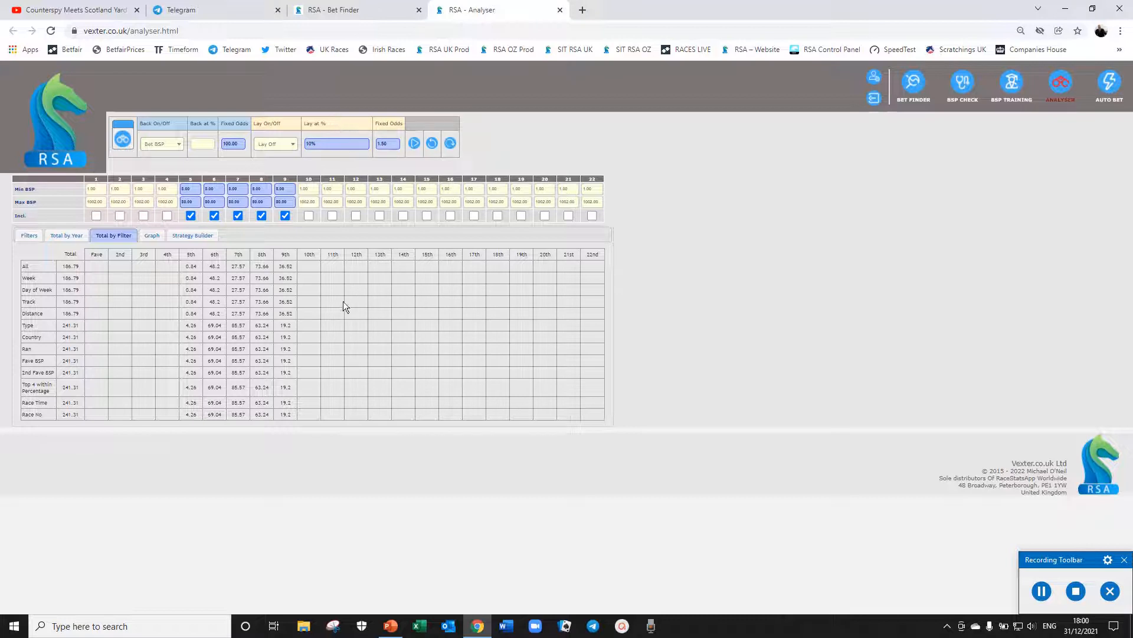
Step: Set backing to Back % at 200%
{"action": "left_click", "coordinate": [158, 144]}
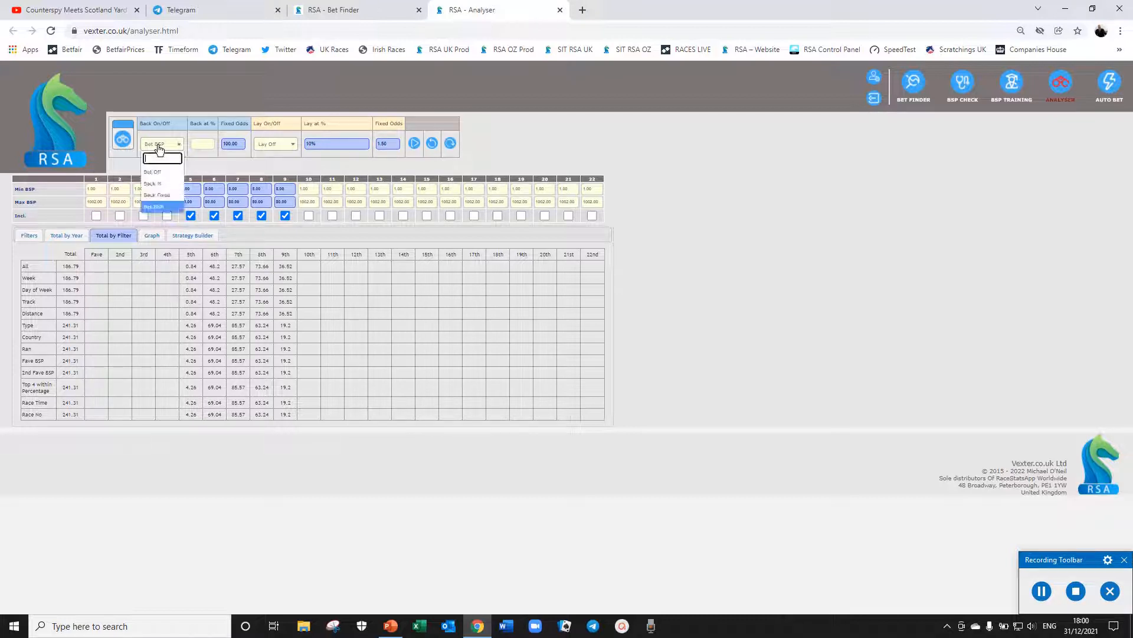
{"action": "left_click", "coordinate": [160, 184]}
{"action": "left_click", "coordinate": [198, 146]}
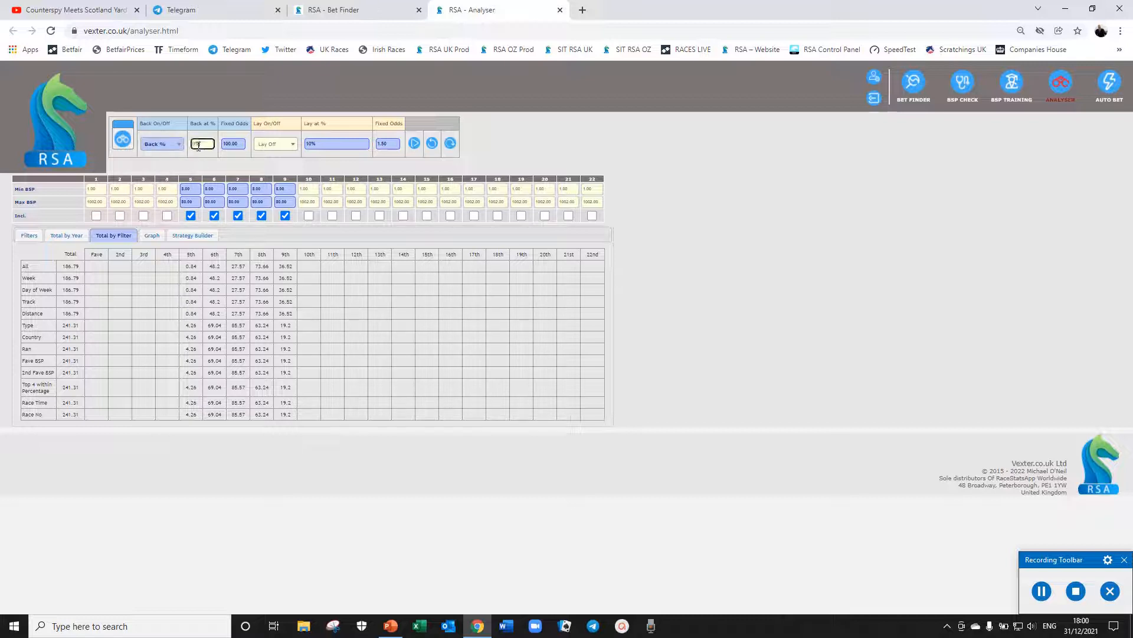
{"action": "type", "text": "200"}
Step: Set laying to Lay % at 50%, and recalculate the totals by year
{"action": "left_click", "coordinate": [295, 144]}
{"action": "left_click", "coordinate": [288, 177]}
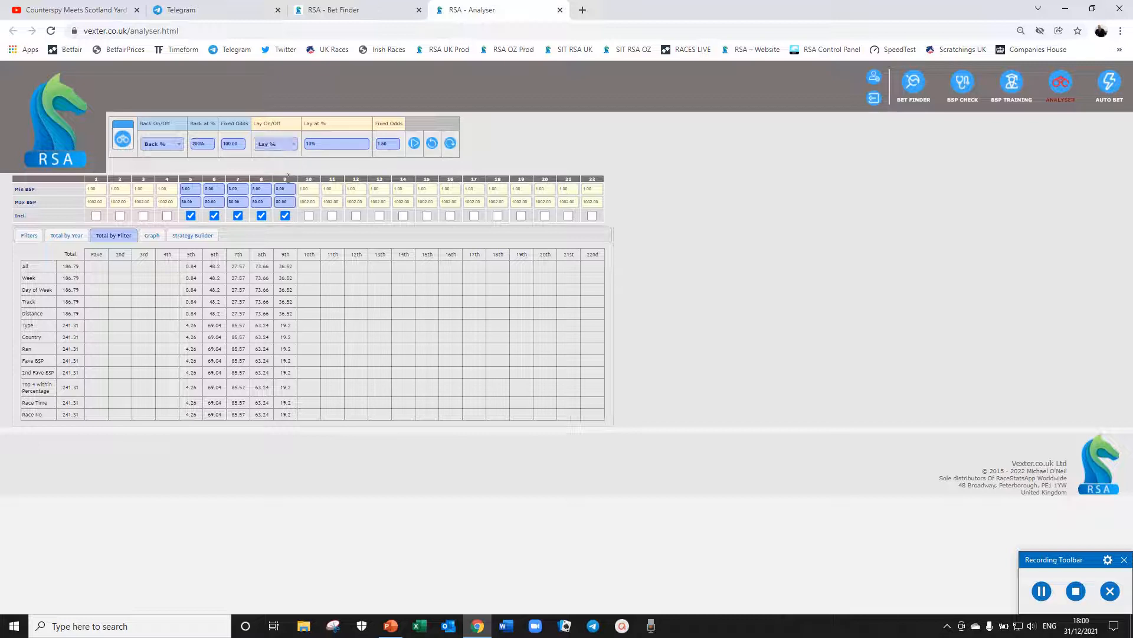
{"action": "left_click", "coordinate": [339, 143]}
{"action": "type", "text": "50"}
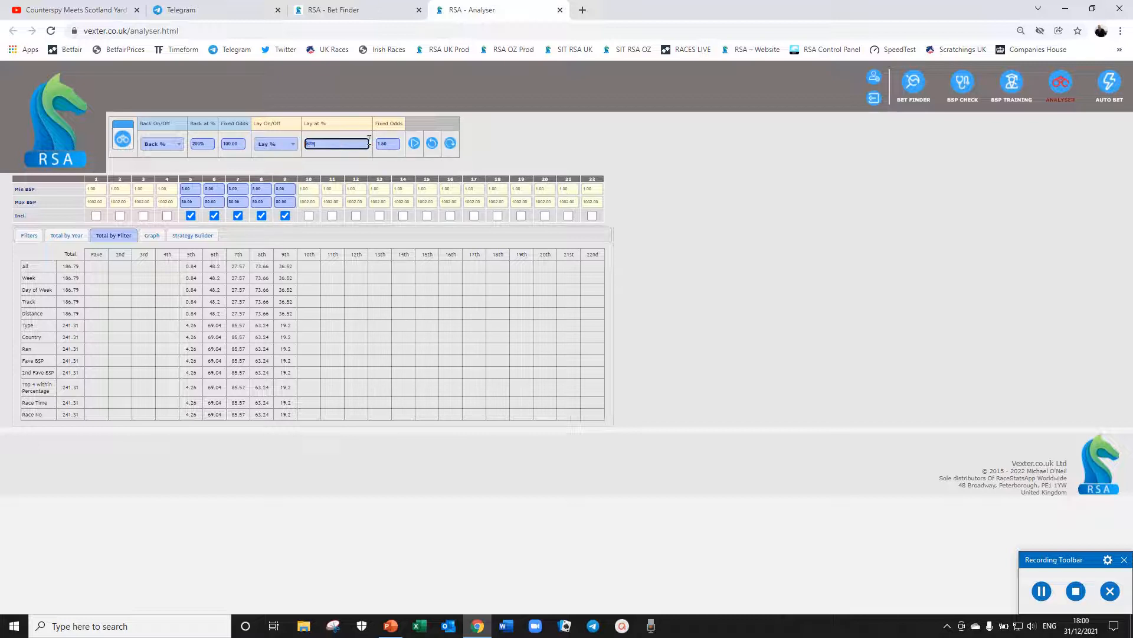
{"action": "left_click", "coordinate": [415, 144]}
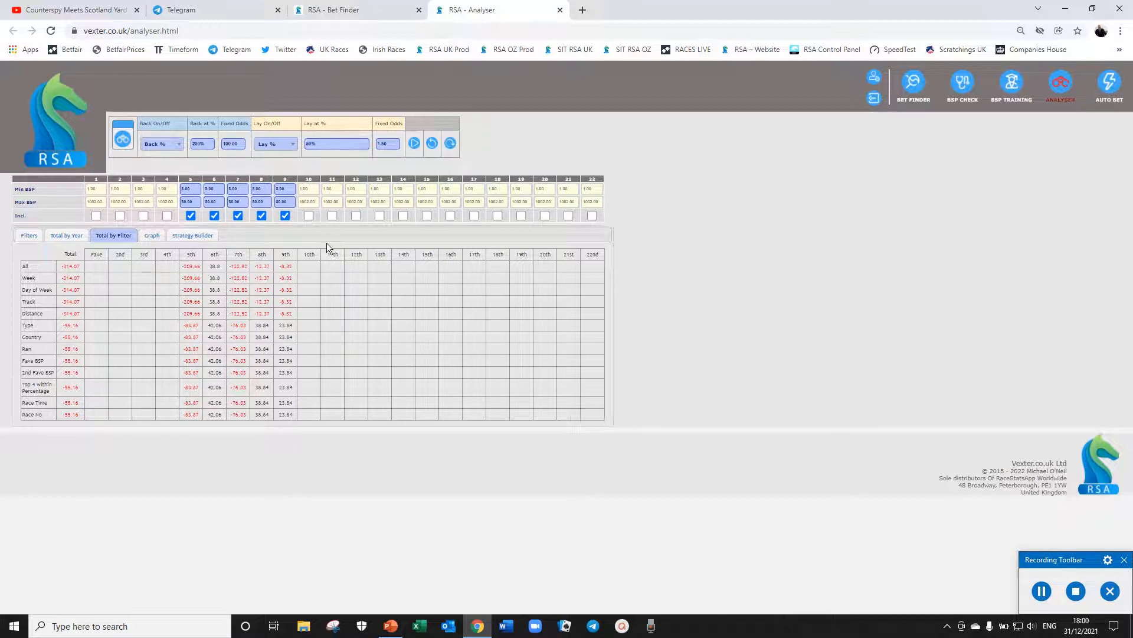
{"action": "left_click", "coordinate": [80, 235]}
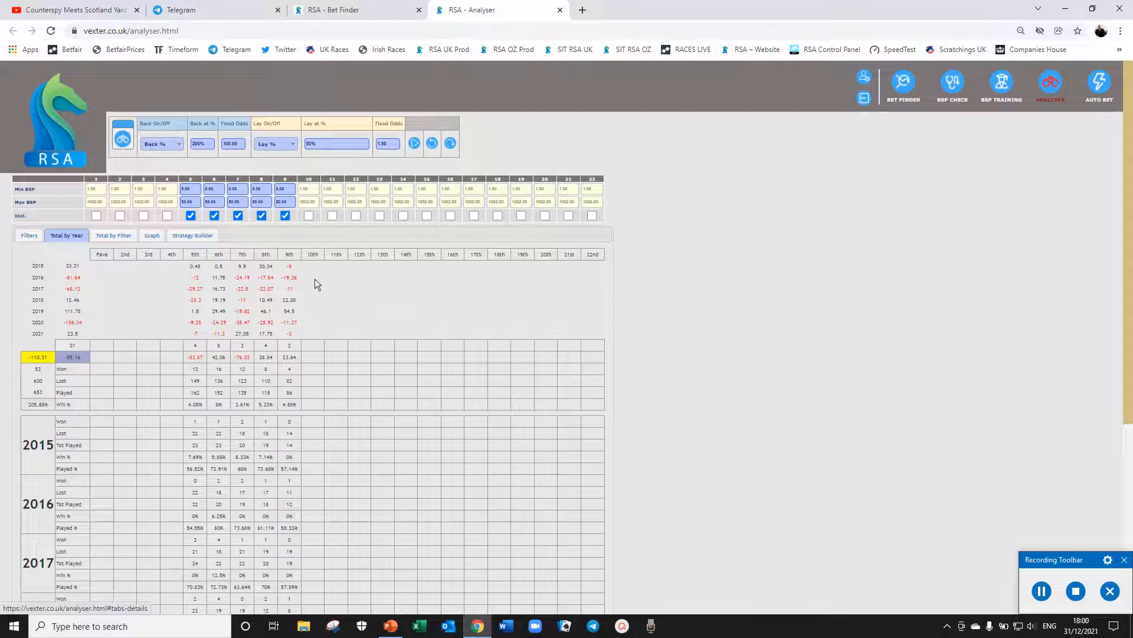
Step: Compare the totals by filter with the totals by year for the combined back and lay percentages
{"action": "left_click", "coordinate": [104, 190]}
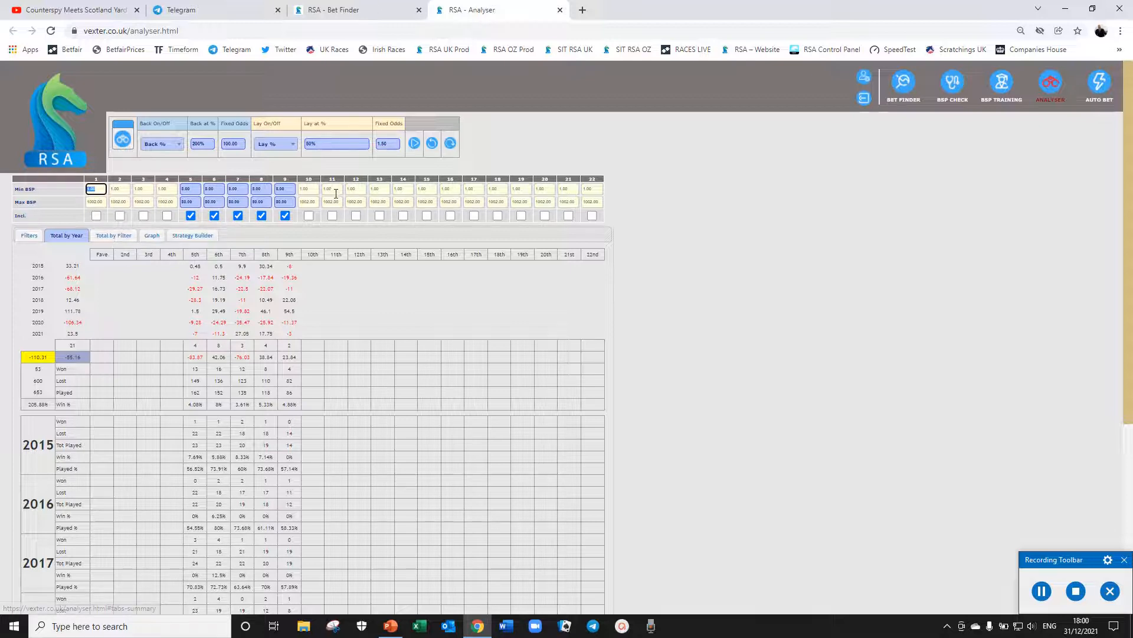
{"action": "left_click", "coordinate": [124, 237]}
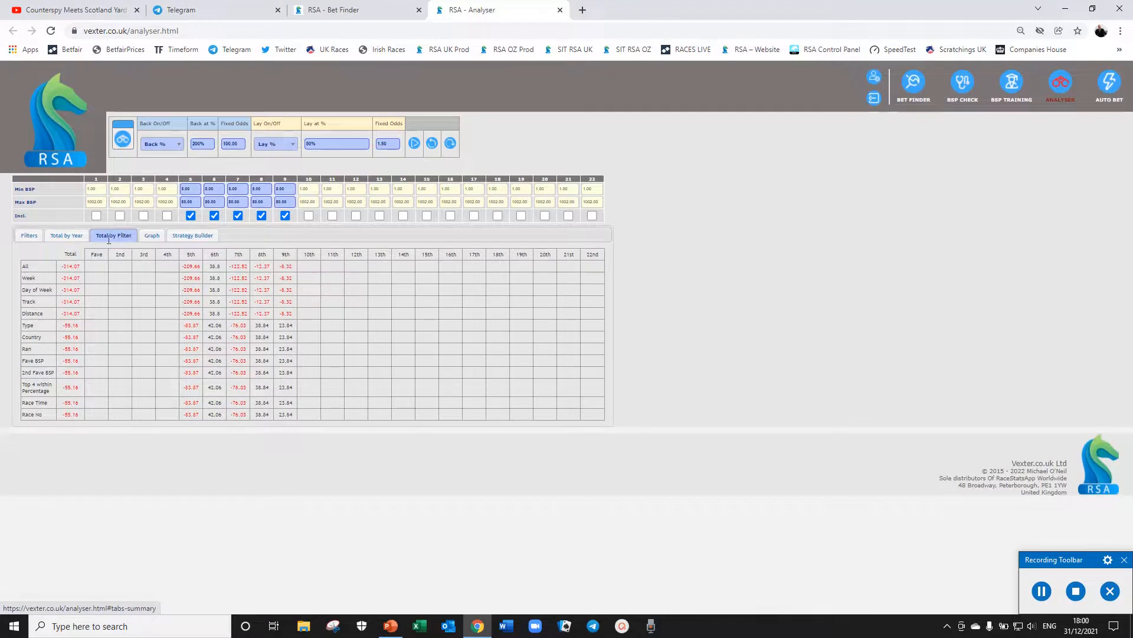
{"action": "left_click", "coordinate": [80, 241]}
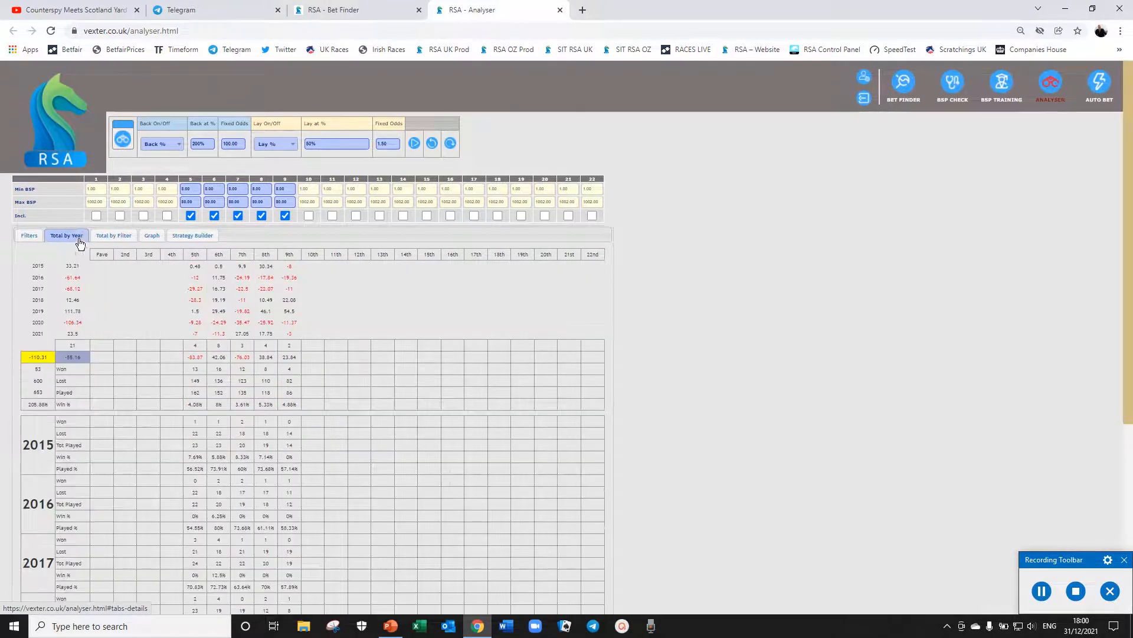
Step: Set the Max BSP of runners 5 to 9 to 26.00, and recalculate the totals by year
{"action": "left_click", "coordinate": [192, 202]}
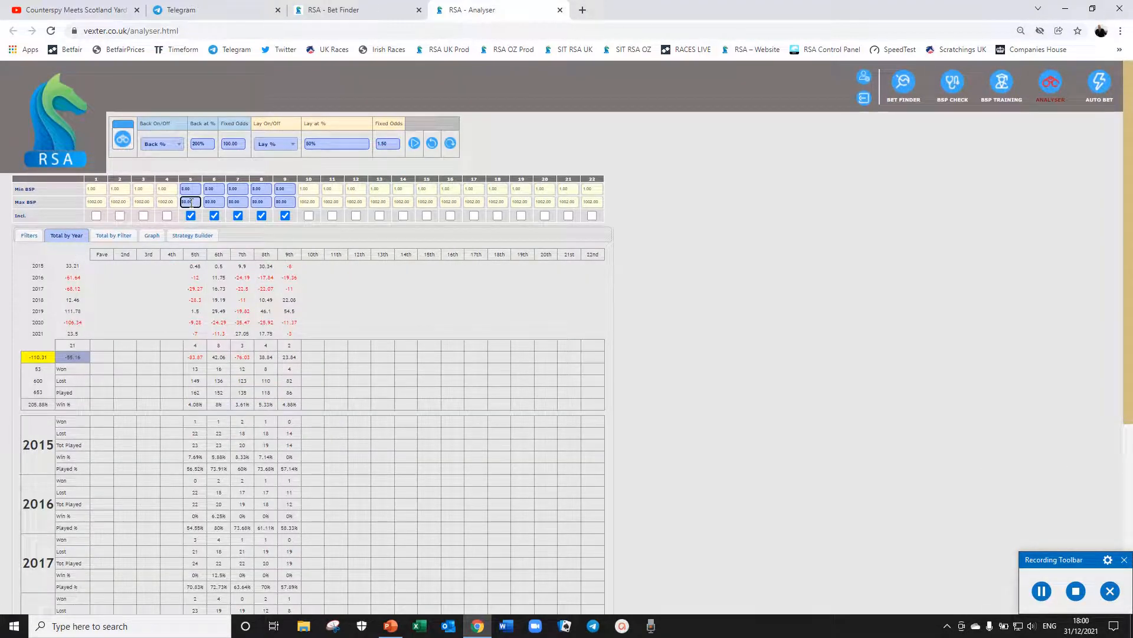
{"action": "type", "text": "20"}
{"action": "double_click", "coordinate": [198, 203]}
{"action": "type", "text": "20.00"}
{"action": "double_click", "coordinate": [198, 202]}
{"action": "double_click", "coordinate": [217, 201]}
{"action": "type", "text": "26.00"}
{"action": "double_click", "coordinate": [245, 201]}
{"action": "type", "text": "26.00"}
{"action": "double_click", "coordinate": [262, 201]}
{"action": "type", "text": "26.00"}
{"action": "double_click", "coordinate": [294, 202]}
{"action": "type", "text": "26.00"}
{"action": "left_click", "coordinate": [415, 143]}
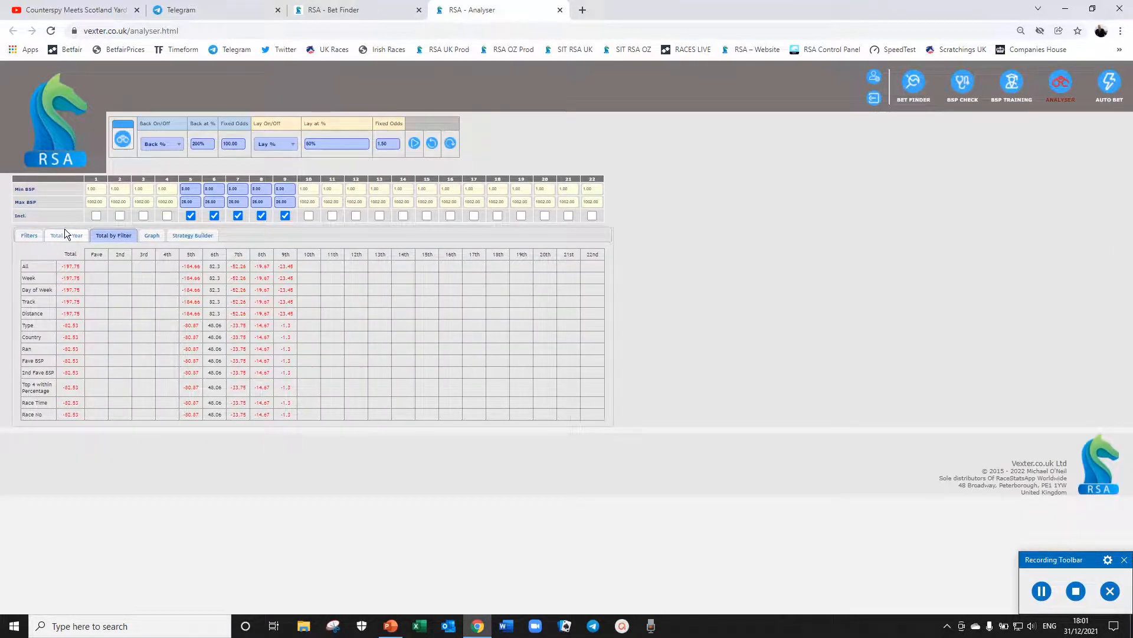
{"action": "left_click", "coordinate": [66, 236]}
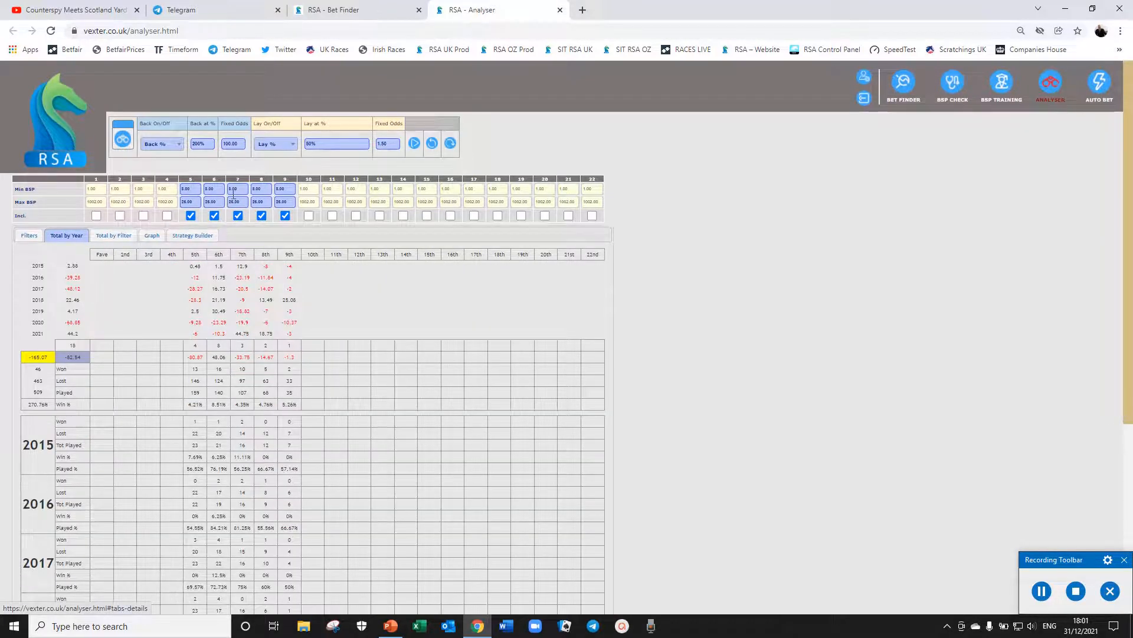
Step: Include the 4th and 3rd runners in the yearly totals
{"action": "left_click", "coordinate": [196, 189]}
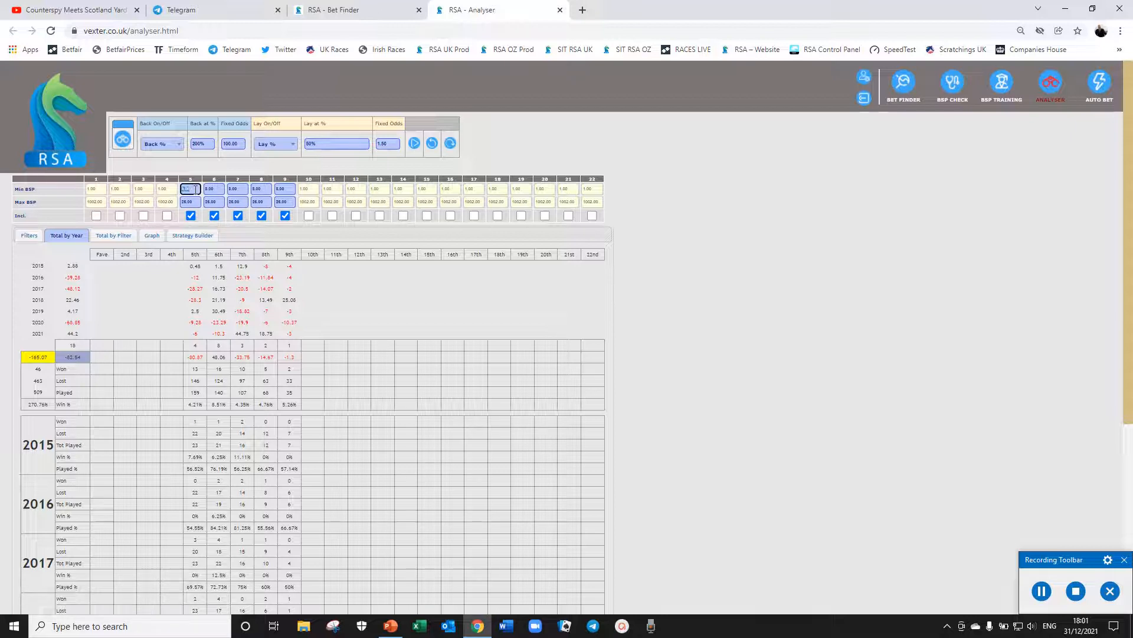
{"action": "left_click", "coordinate": [167, 217]}
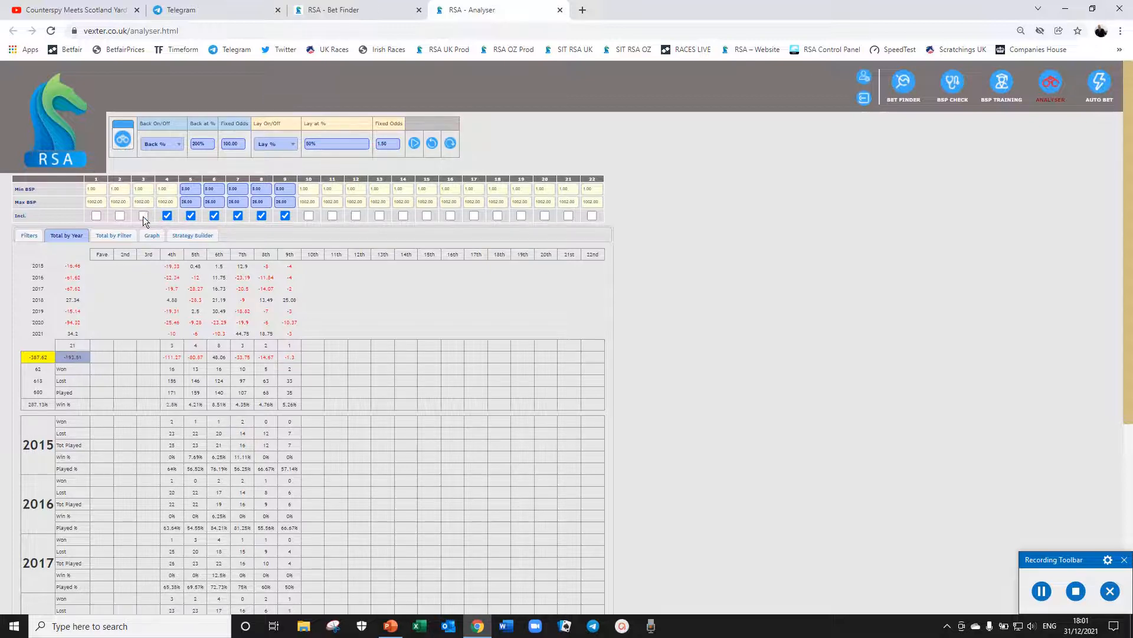
{"action": "left_click", "coordinate": [145, 216]}
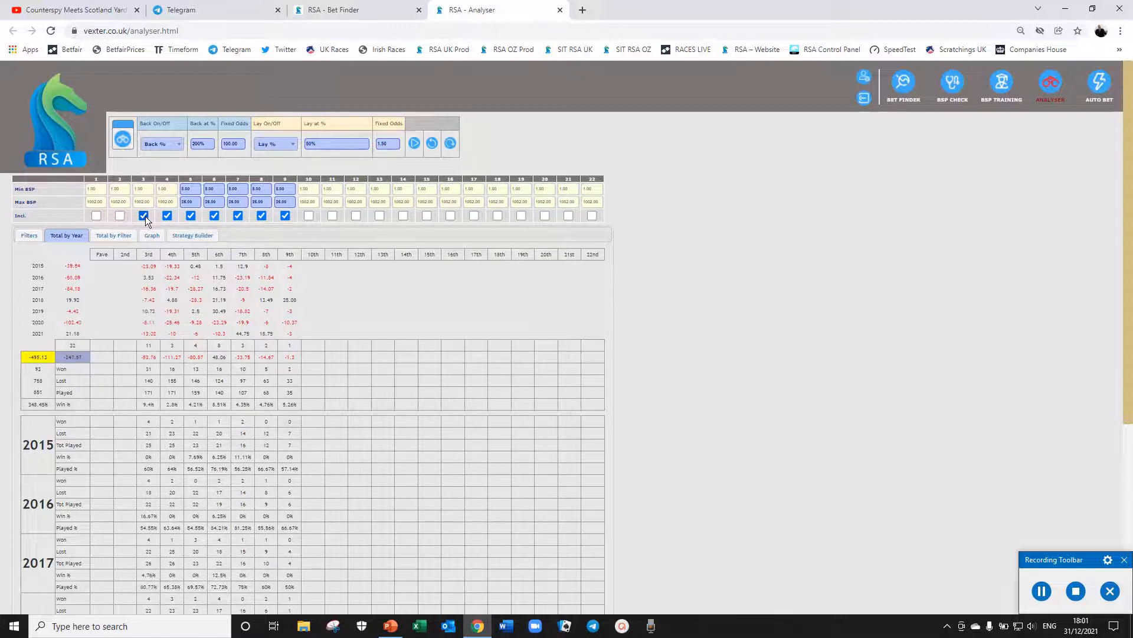
Step: Copy the Min BSP of runner 5 to runners 3 and 4
{"action": "double_click", "coordinate": [190, 189]}
{"action": "key", "text": "ctrl+c"}
{"action": "double_click", "coordinate": [147, 190]}
{"action": "key", "text": "ctrl+v"}
{"action": "double_click", "coordinate": [166, 186]}
{"action": "key", "text": "ctrl+v"}
Step: Copy the Max BSP of runner 5 to runners 3 and 4, and recalculate the totals by year
{"action": "double_click", "coordinate": [190, 201]}
{"action": "key", "text": "ctrl+c"}
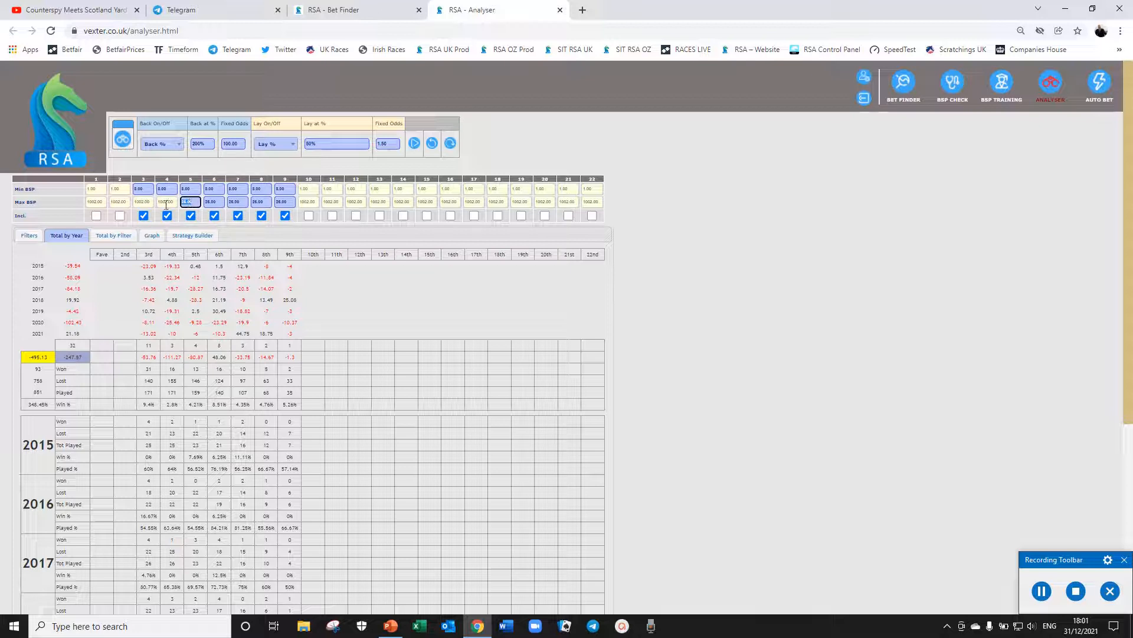
{"action": "double_click", "coordinate": [146, 202]}
{"action": "key", "text": "ctrl+v"}
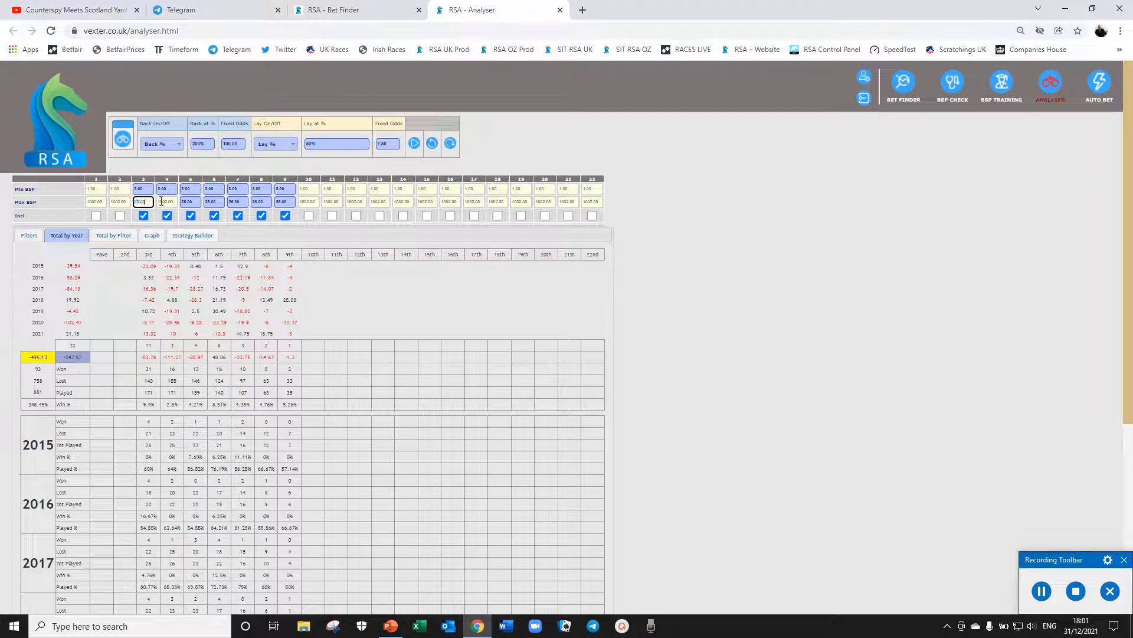
{"action": "double_click", "coordinate": [166, 201]}
{"action": "key", "text": "ctrl+v"}
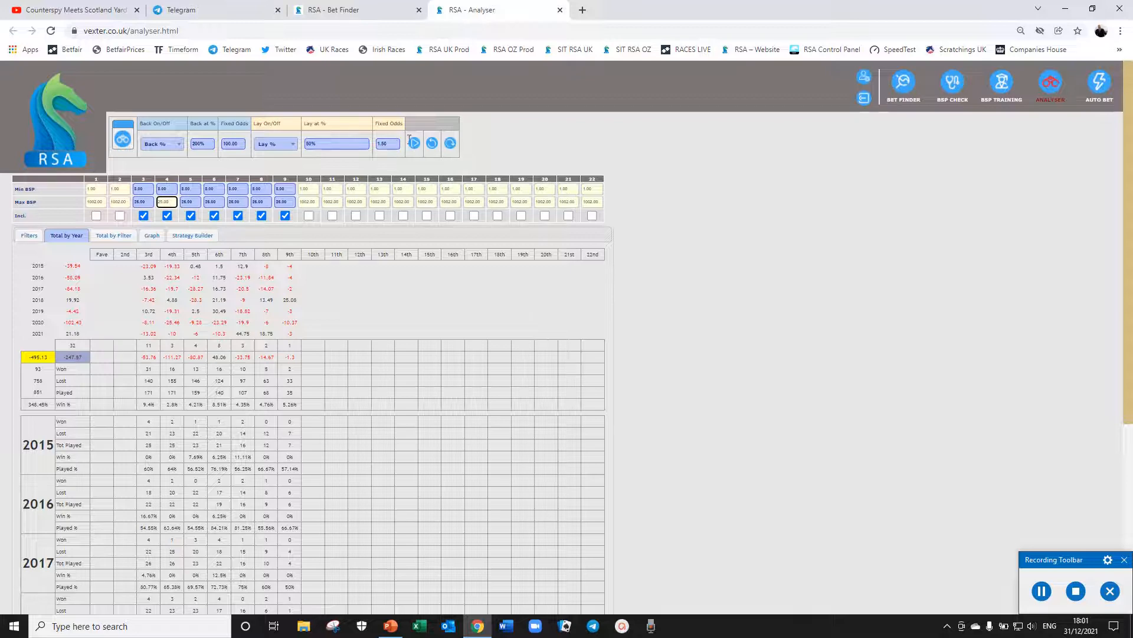
{"action": "left_click", "coordinate": [414, 144]}
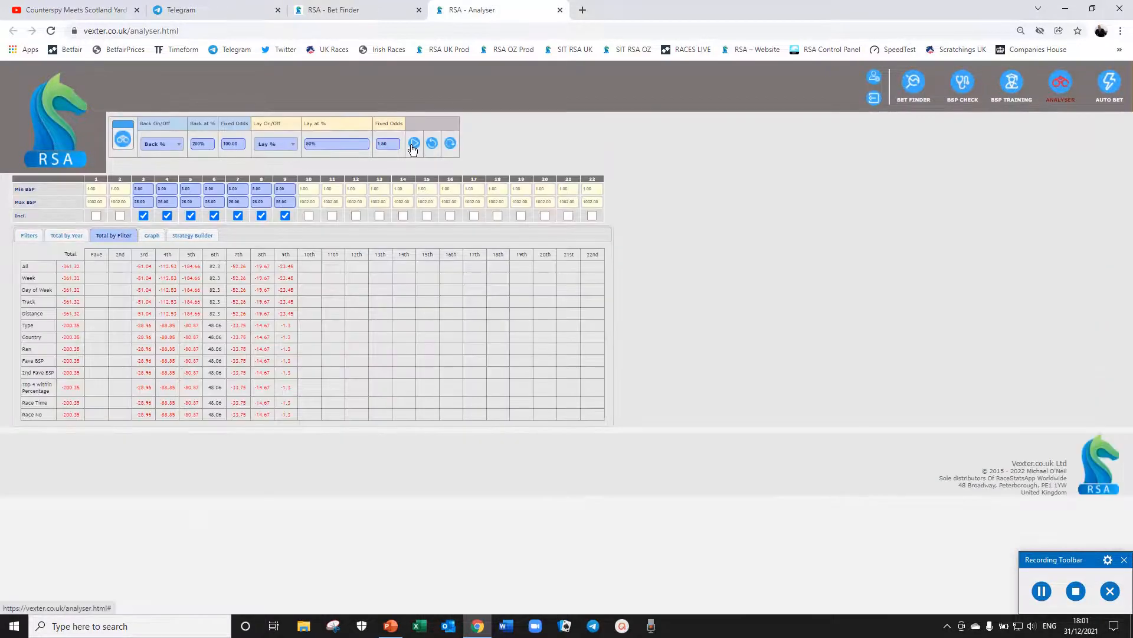
{"action": "left_click", "coordinate": [61, 241]}
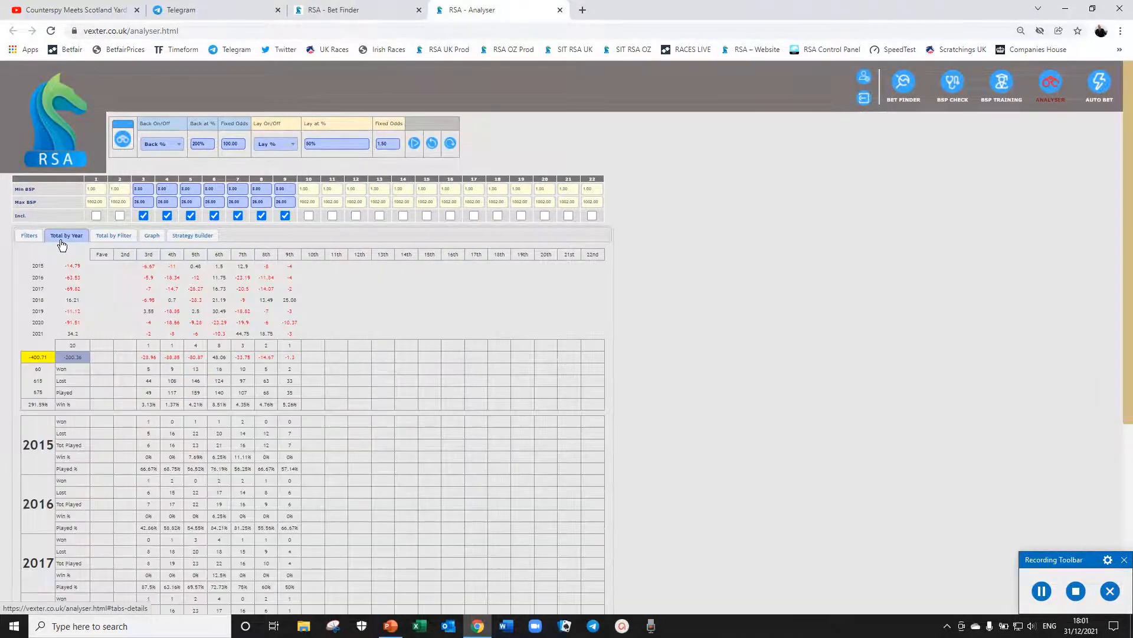
Step: Set the Max BSP of runners 5 to 9 back to 80.00
{"action": "double_click", "coordinate": [195, 202]}
{"action": "type", "text": "20."}
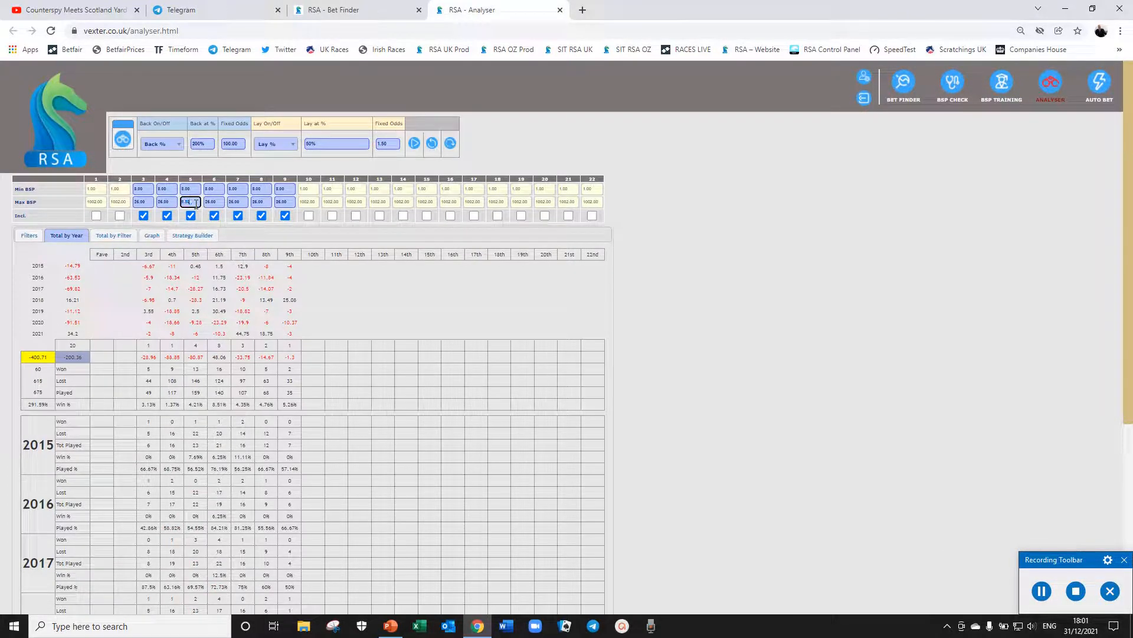
{"action": "type", "text": "00"}
{"action": "double_click", "coordinate": [195, 202]}
{"action": "double_click", "coordinate": [223, 202]}
{"action": "double_click", "coordinate": [237, 202]}
{"action": "type", "text": "80.00"}
{"action": "double_click", "coordinate": [258, 202]}
{"action": "type", "text": "80.00"}
{"action": "double_click", "coordinate": [283, 202]}
{"action": "type", "text": "80.00"}
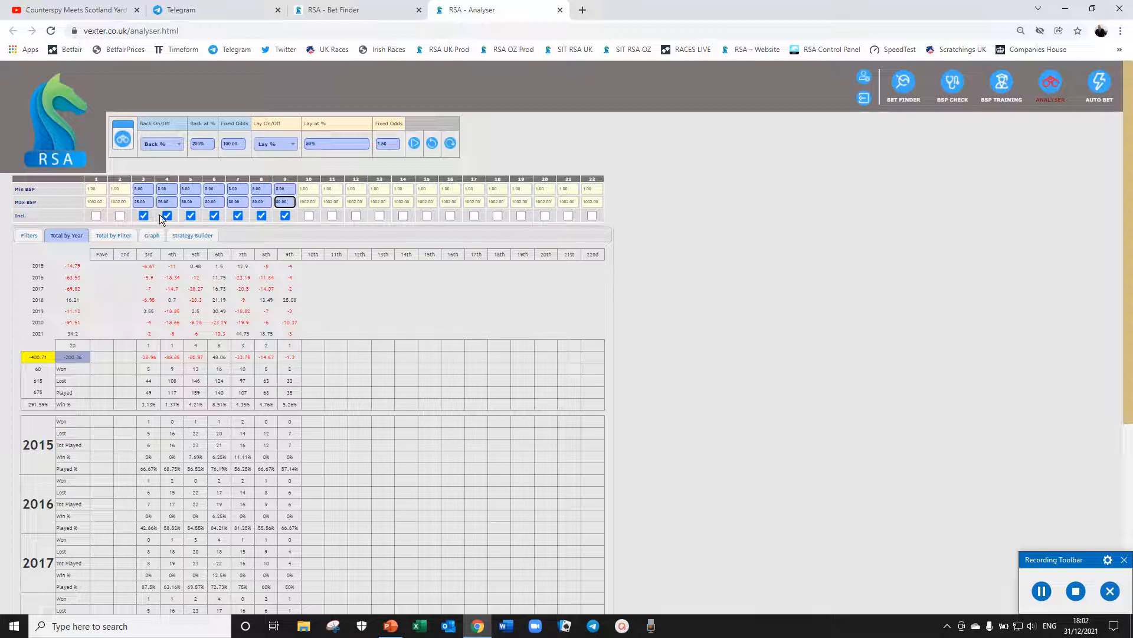
Step: Exclude runners 3 and 4 from the selection, recalculate, and show the totals by year
{"action": "left_click", "coordinate": [143, 215]}
{"action": "left_click", "coordinate": [167, 216]}
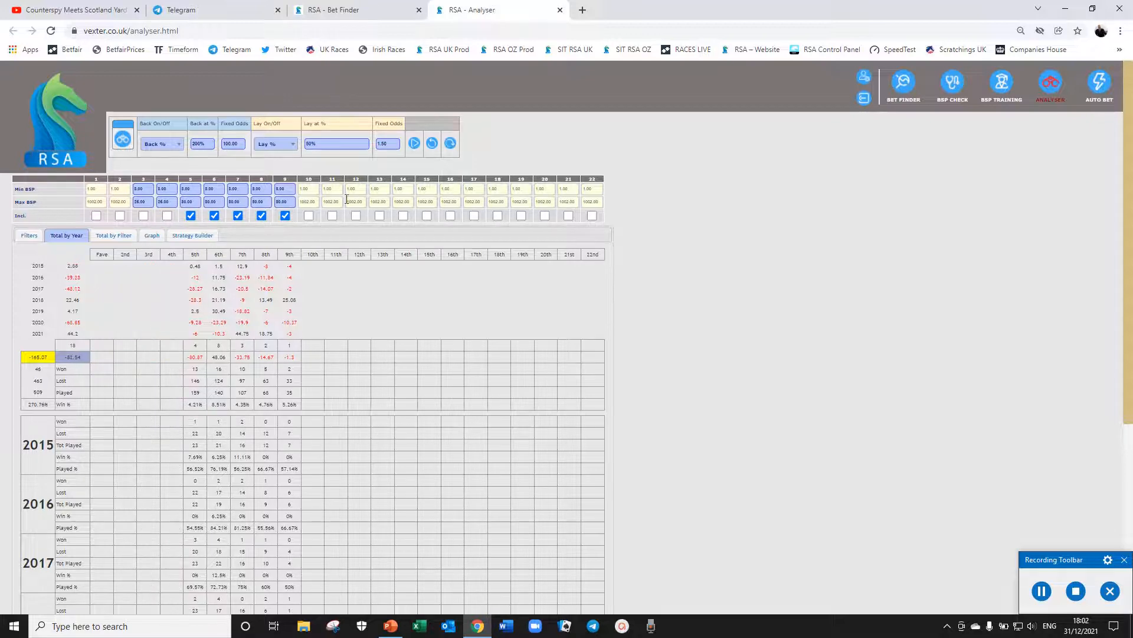
{"action": "left_click", "coordinate": [414, 143]}
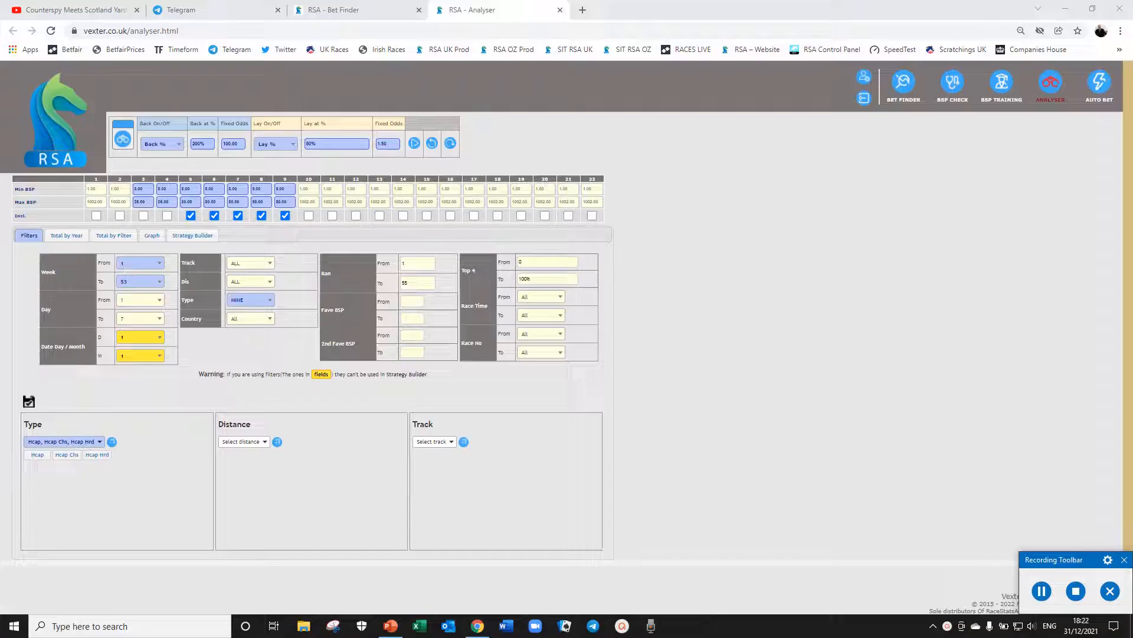
{"action": "left_click", "coordinate": [66, 235]}
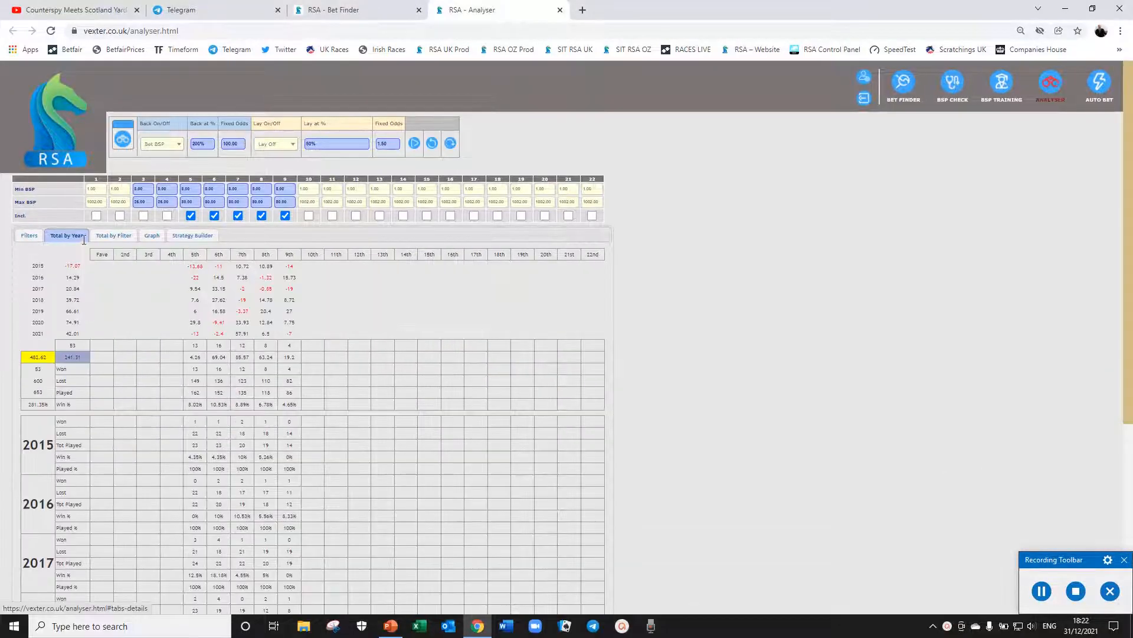
Step: Set the Top 4 filter range from 20% to 80%
{"action": "left_click", "coordinate": [31, 237]}
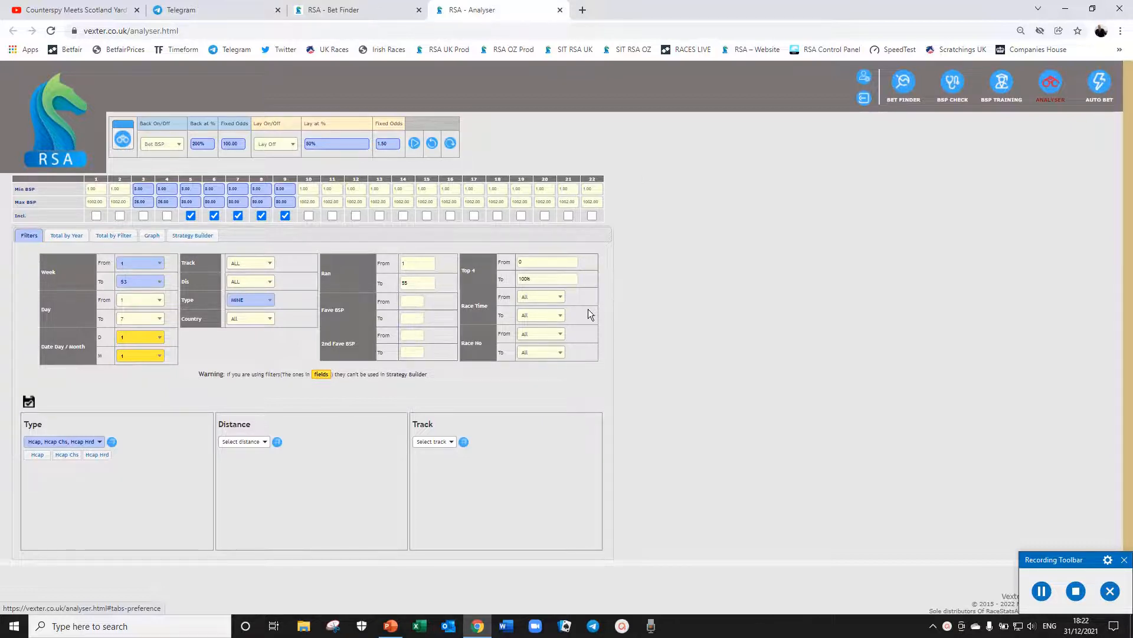
{"action": "left_click", "coordinate": [535, 263]}
{"action": "type", "text": "%"}
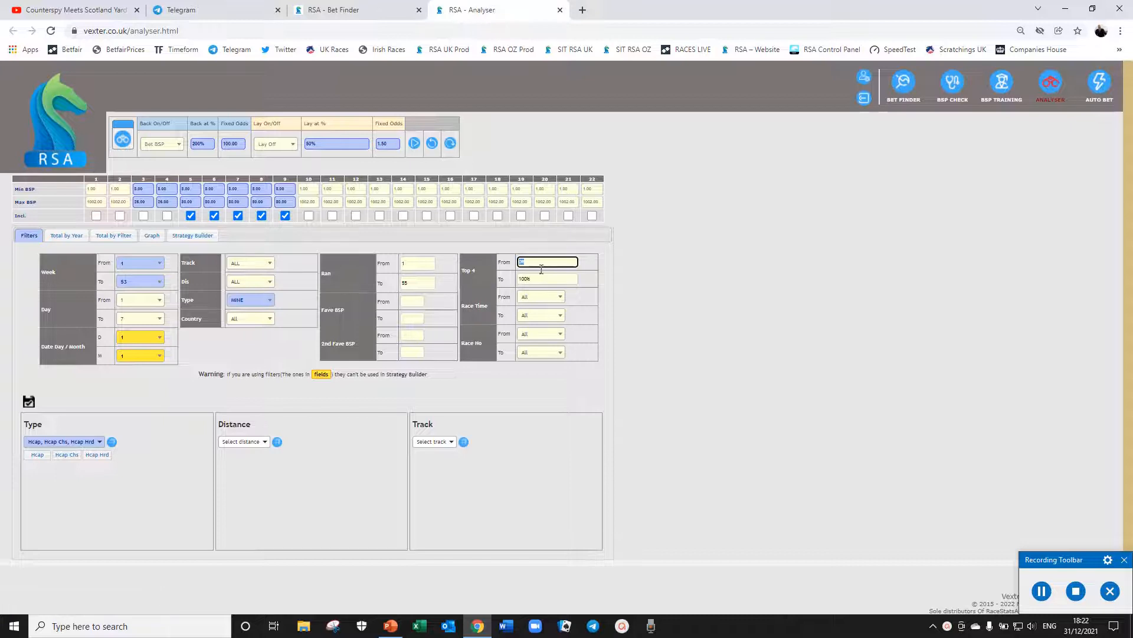
{"action": "double_click", "coordinate": [540, 266]}
{"action": "type", "text": "20%"}
{"action": "key", "text": "Tab"}
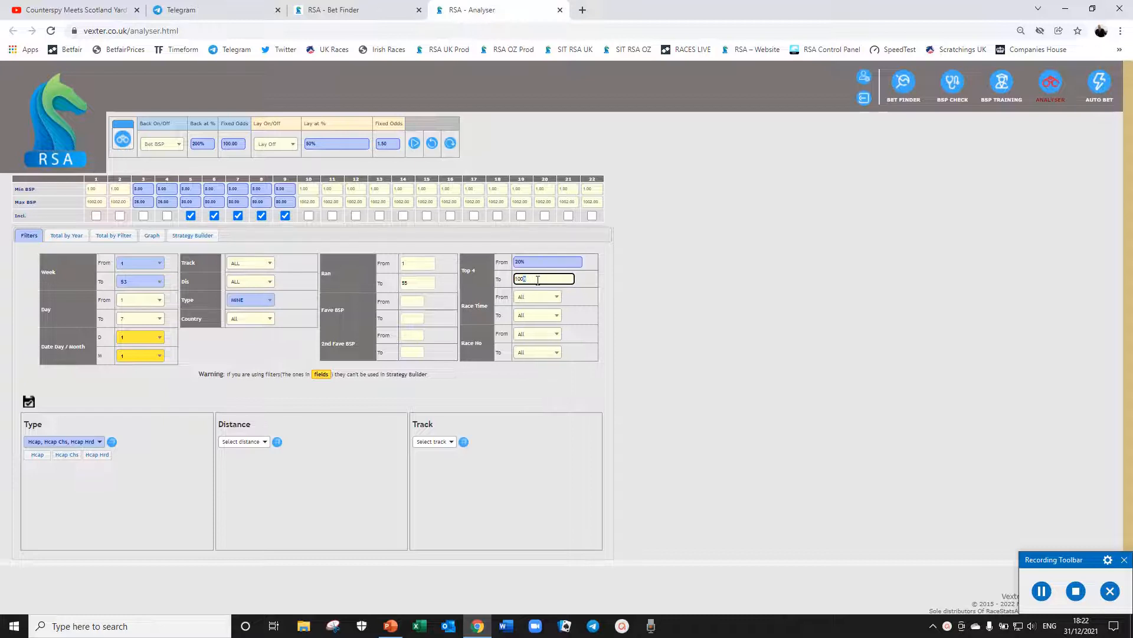
{"action": "type", "text": "80%"}
Step: Set the Fave BSP filter from 1.80 to 12.00 and the upper Ran limit to 12
{"action": "left_click", "coordinate": [417, 302]}
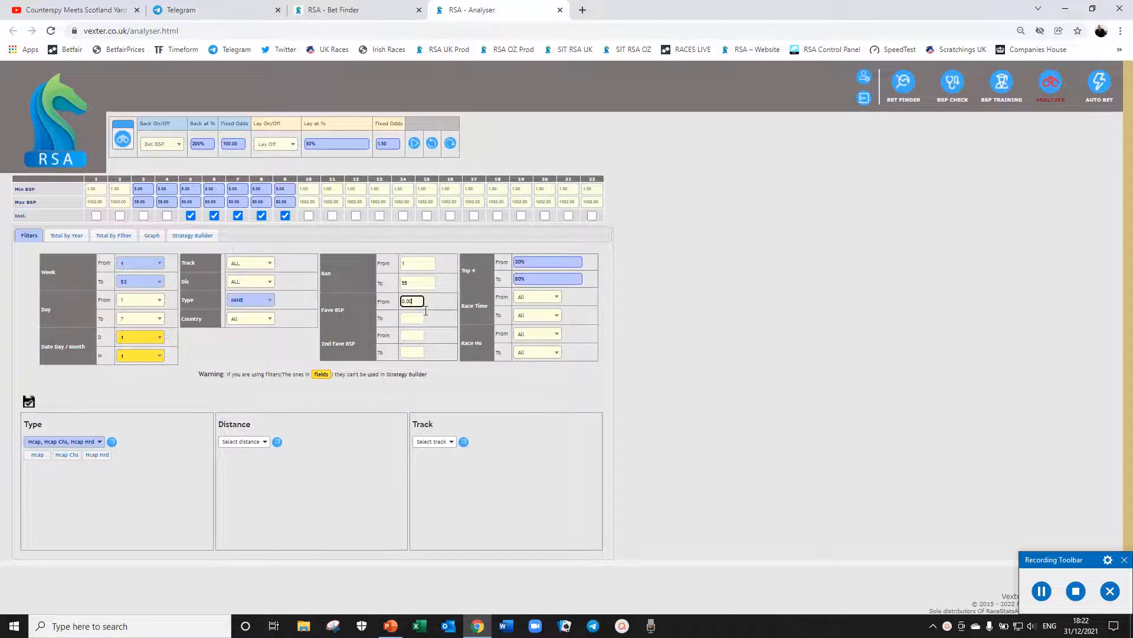
{"action": "double_click", "coordinate": [411, 301]}
{"action": "type", "text": "1.80"}
{"action": "double_click", "coordinate": [409, 319]}
{"action": "type", "text": "0.1"}
{"action": "double_click", "coordinate": [411, 282]}
{"action": "type", "text": "12"}
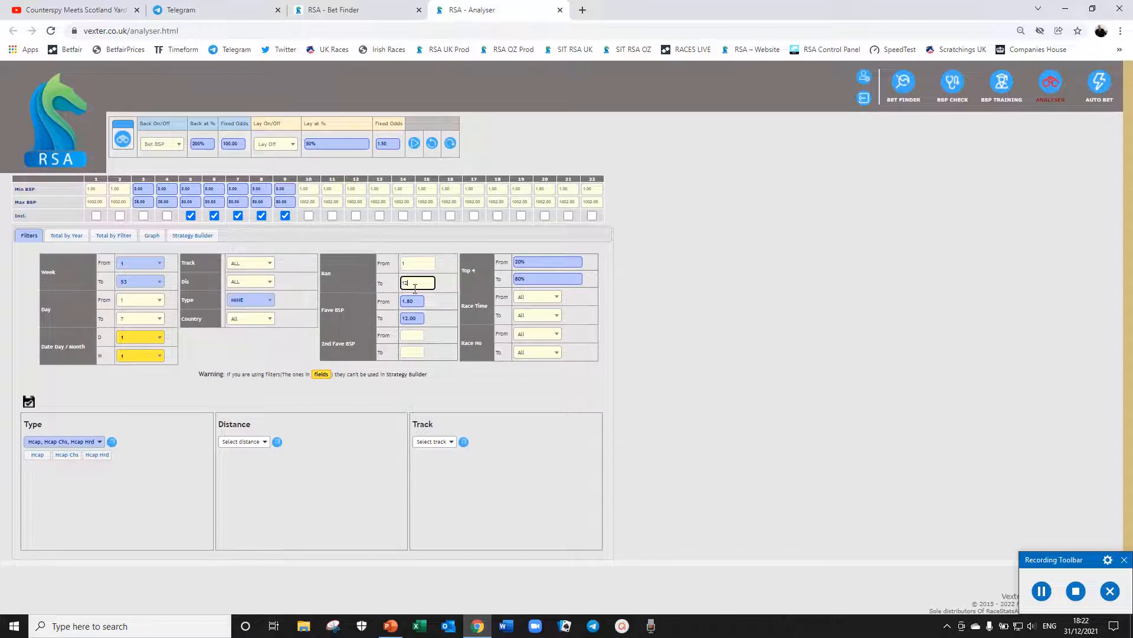
{"action": "type", "text": "00"}
{"action": "left_click", "coordinate": [436, 318]}
Step: Select the nine distances from 2m through 2m7f and 3m for the custom Distance list
{"action": "left_click", "coordinate": [264, 441]}
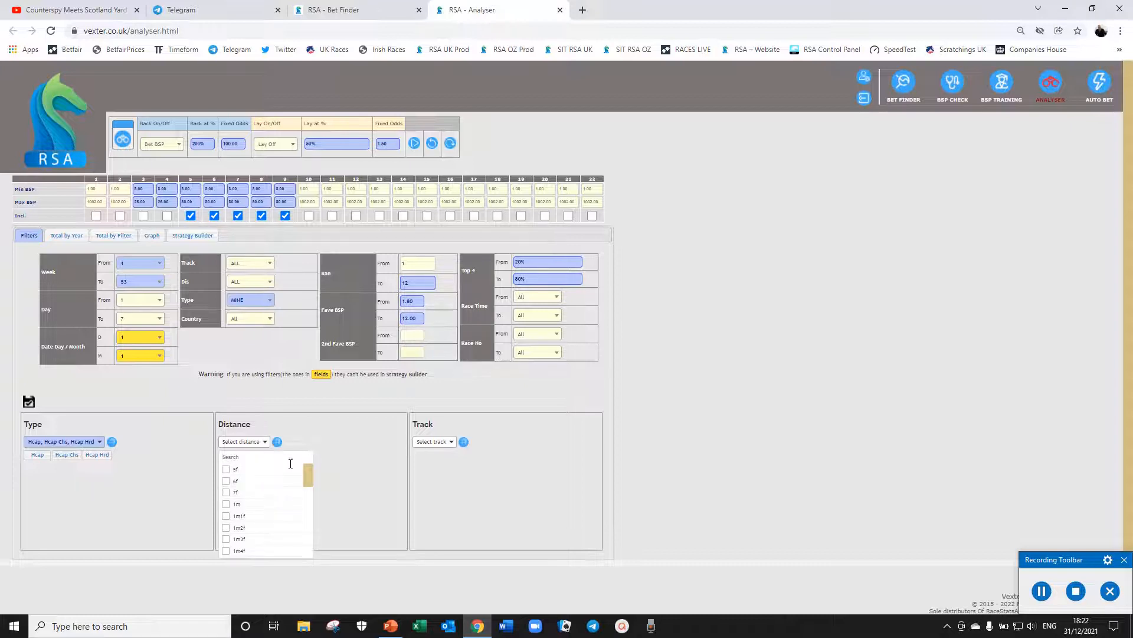
{"action": "left_click_drag", "start_coordinate": [303, 465], "coordinate": [304, 505]}
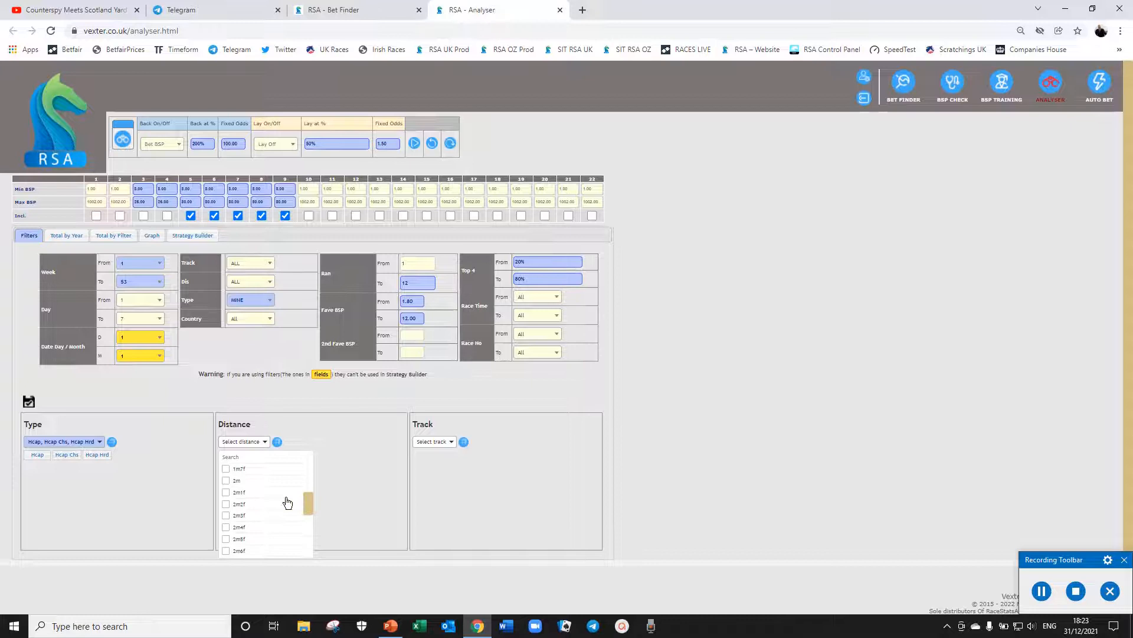
{"action": "left_click", "coordinate": [235, 480]}
{"action": "left_click", "coordinate": [235, 491]}
{"action": "left_click", "coordinate": [238, 503]}
{"action": "left_click", "coordinate": [239, 515]}
{"action": "left_click", "coordinate": [240, 528]}
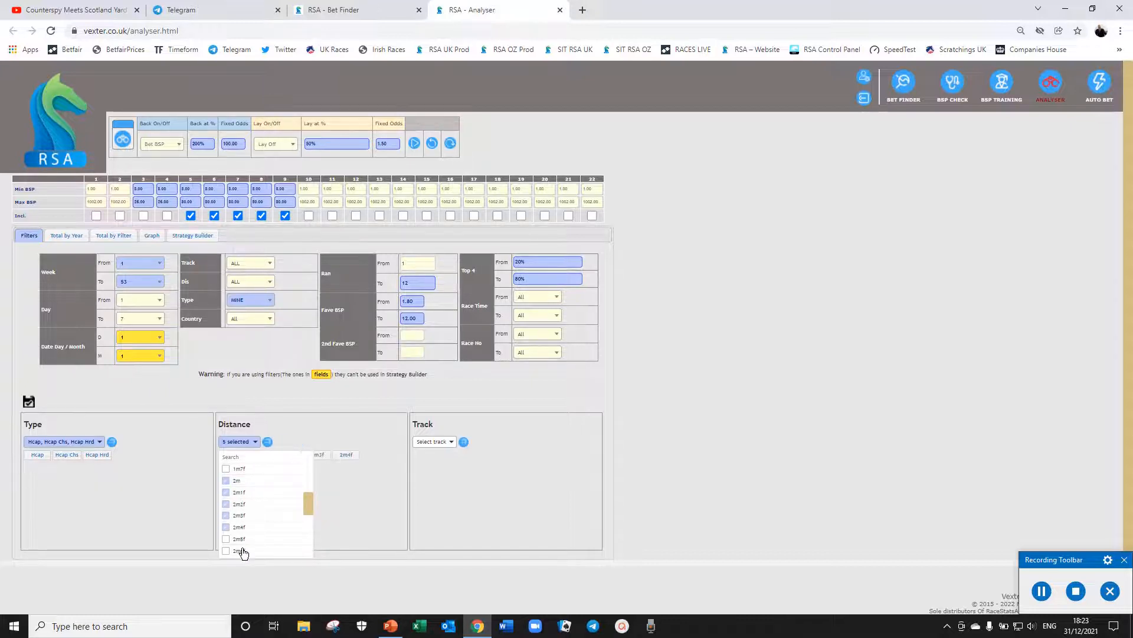
{"action": "left_click", "coordinate": [239, 539]}
{"action": "left_click", "coordinate": [239, 550]}
{"action": "left_click_drag", "start_coordinate": [306, 503], "coordinate": [306, 518]}
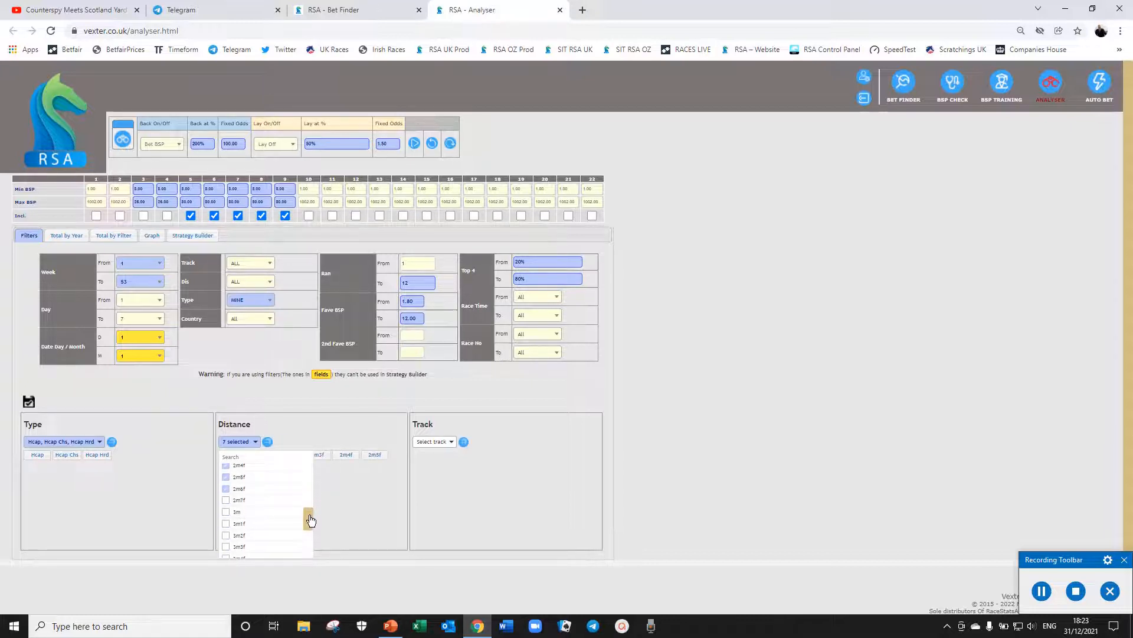
{"action": "left_click", "coordinate": [243, 501]}
{"action": "left_click", "coordinate": [243, 512]}
{"action": "left_click", "coordinate": [346, 524]}
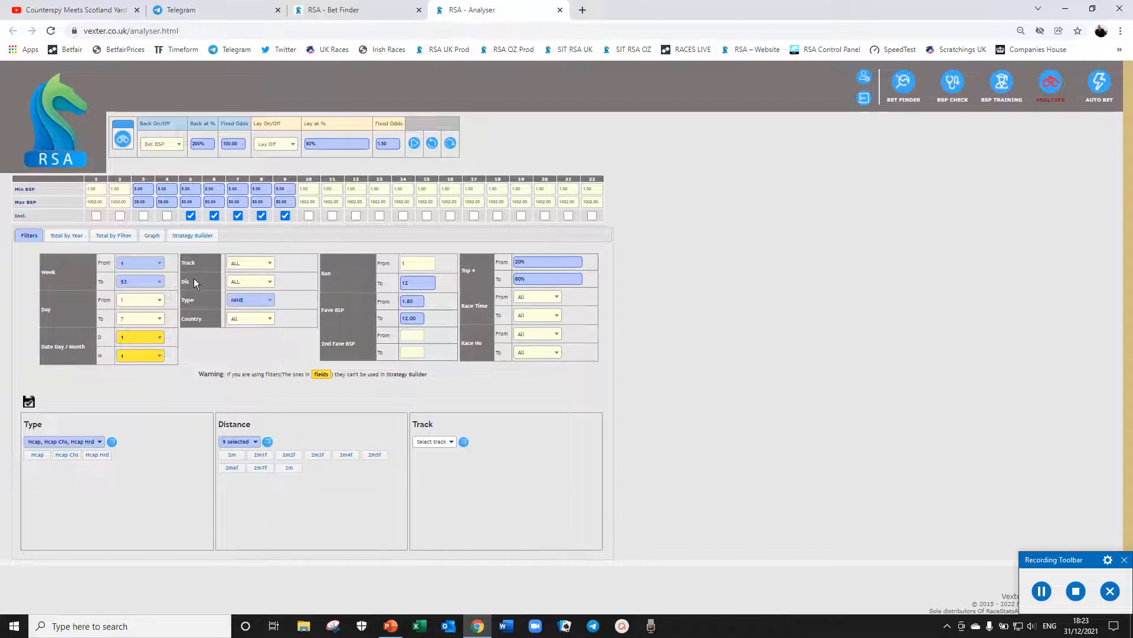
Step: Set the Dis filter to MINE, recalculate, and show the totals by year
{"action": "left_click", "coordinate": [250, 281]}
{"action": "left_click", "coordinate": [246, 321]}
{"action": "left_click", "coordinate": [414, 143]}
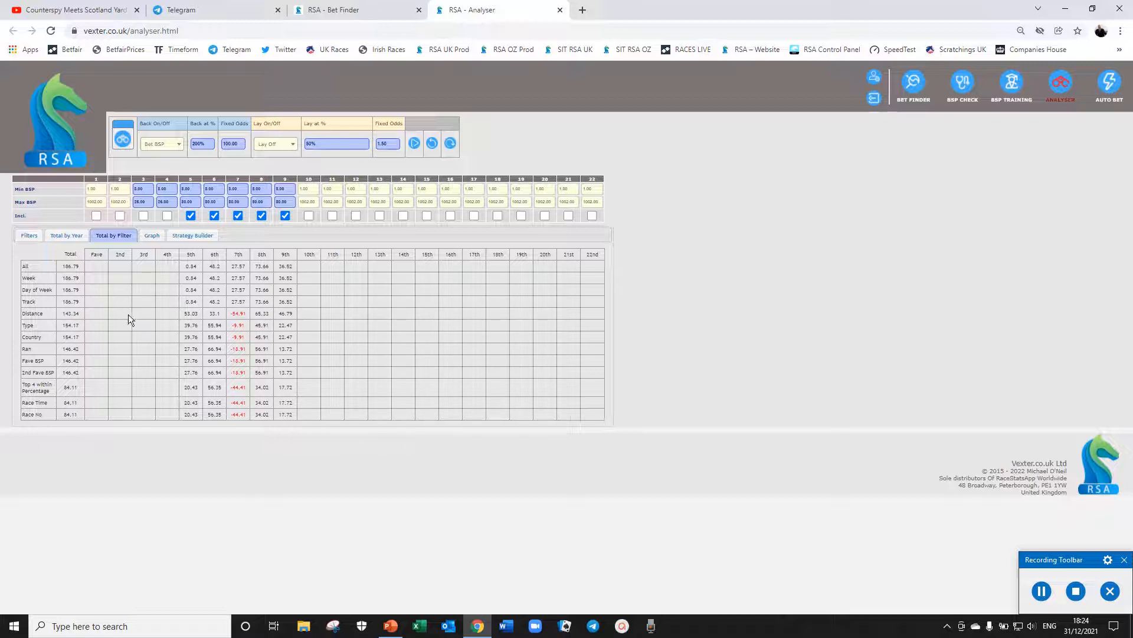
{"action": "left_click", "coordinate": [65, 236]}
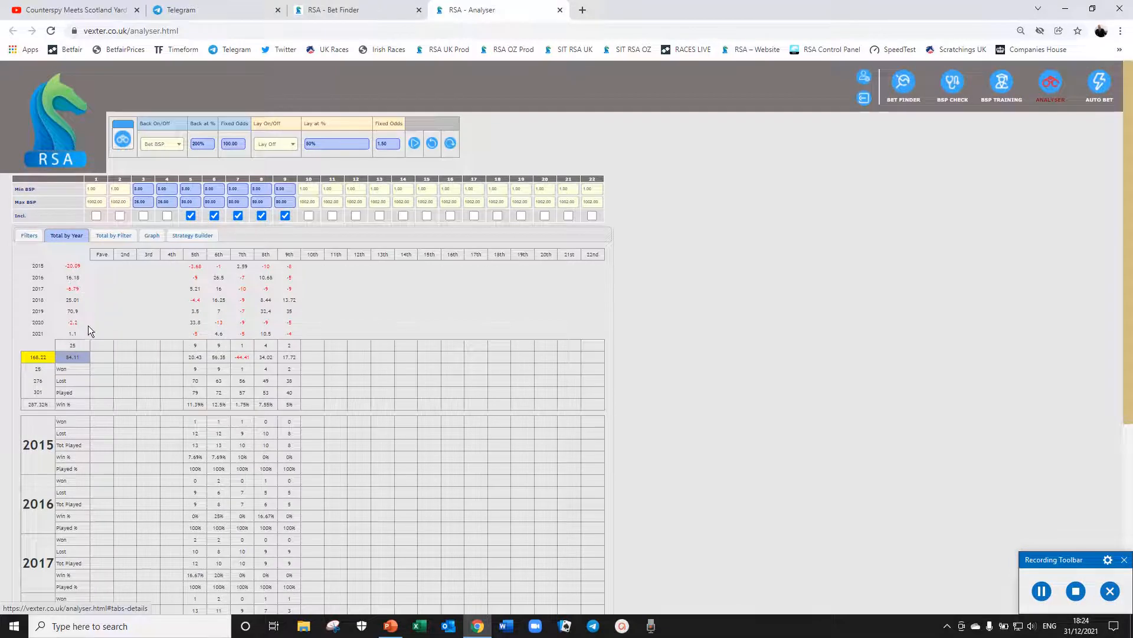
Step: Set the Dis filter back to ALL
{"action": "left_click", "coordinate": [29, 236]}
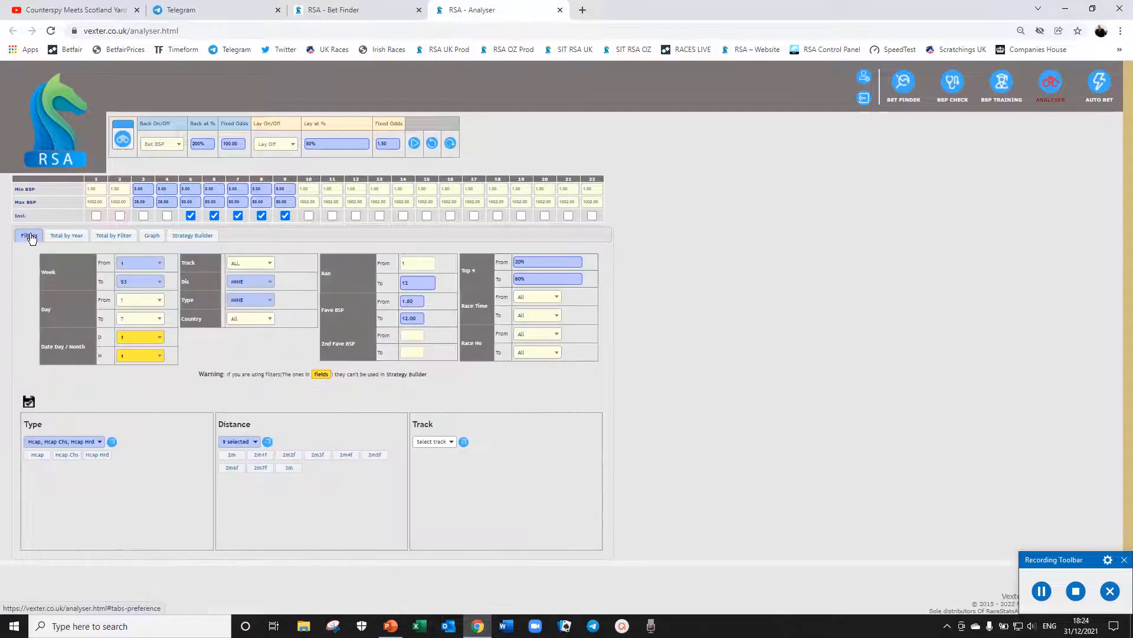
{"action": "left_click", "coordinate": [265, 285]}
{"action": "left_click", "coordinate": [254, 311]}
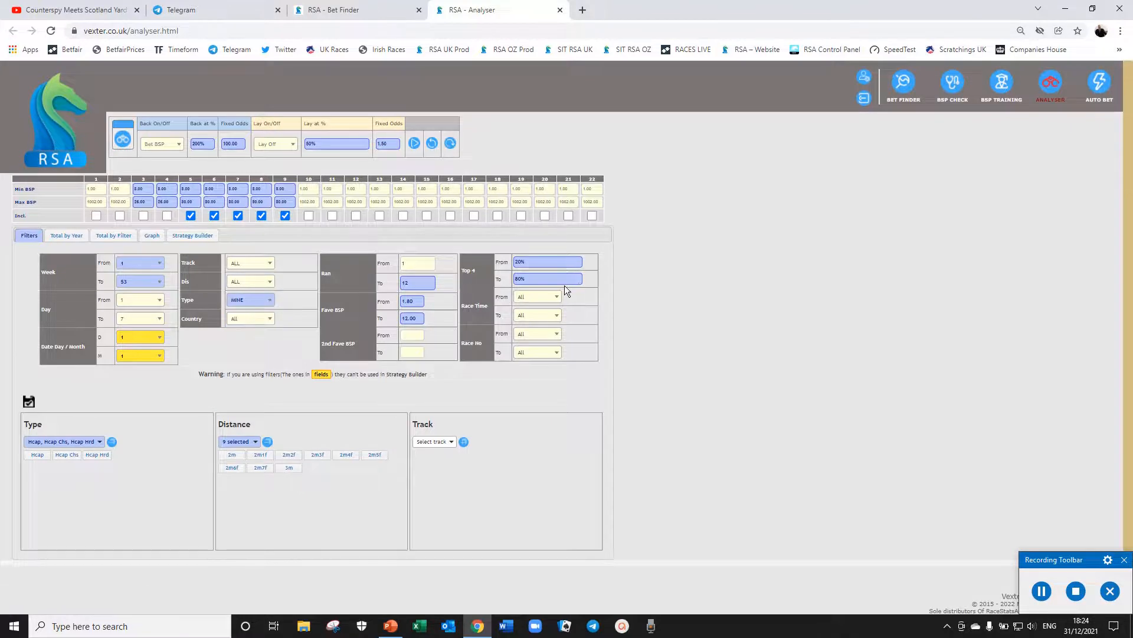
Step: Clear the lower and upper limits of the Fave BSP filter
{"action": "left_click", "coordinate": [413, 302]}
{"action": "type", "text": "0"}
{"action": "left_click", "coordinate": [416, 319]}
{"action": "type", "text": "0"}
{"action": "key", "text": "BackSpace"}
{"action": "key", "text": "BackSpace"}
{"action": "key", "text": "BackSpace"}
{"action": "key", "text": "BackSpace"}
{"action": "key", "text": "BackSpace"}
{"action": "key", "text": "BackSpace"}
Step: Set the upper Ran limit back to 55 and recalculate the totals by filter
{"action": "left_click", "coordinate": [417, 283]}
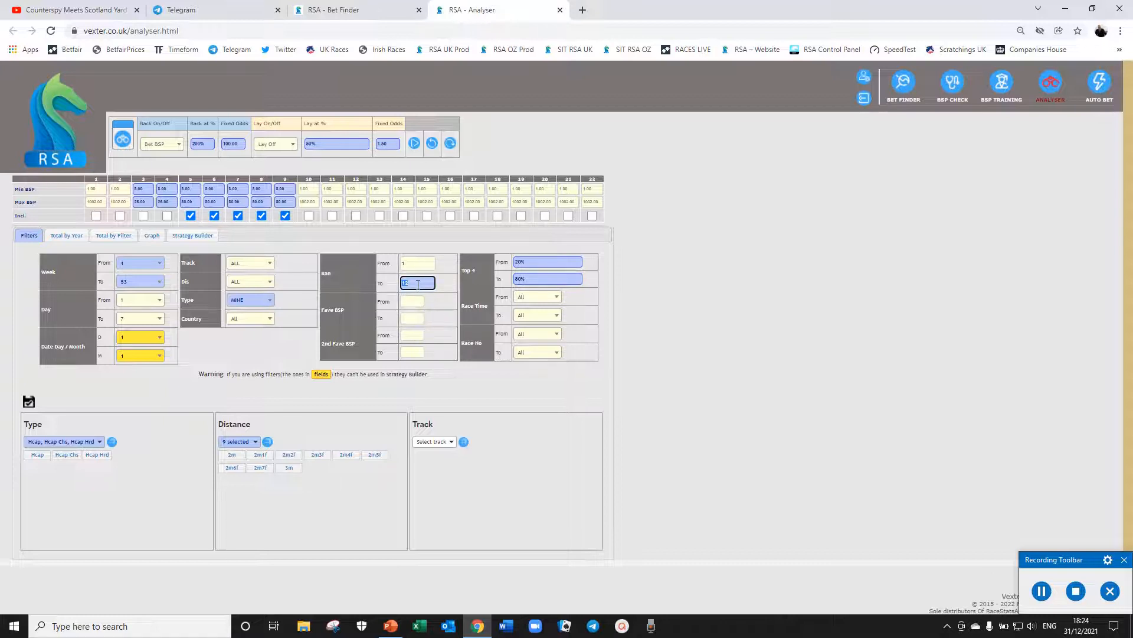
{"action": "type", "text": "55"}
{"action": "left_click", "coordinate": [439, 240]}
{"action": "left_click", "coordinate": [415, 143]}
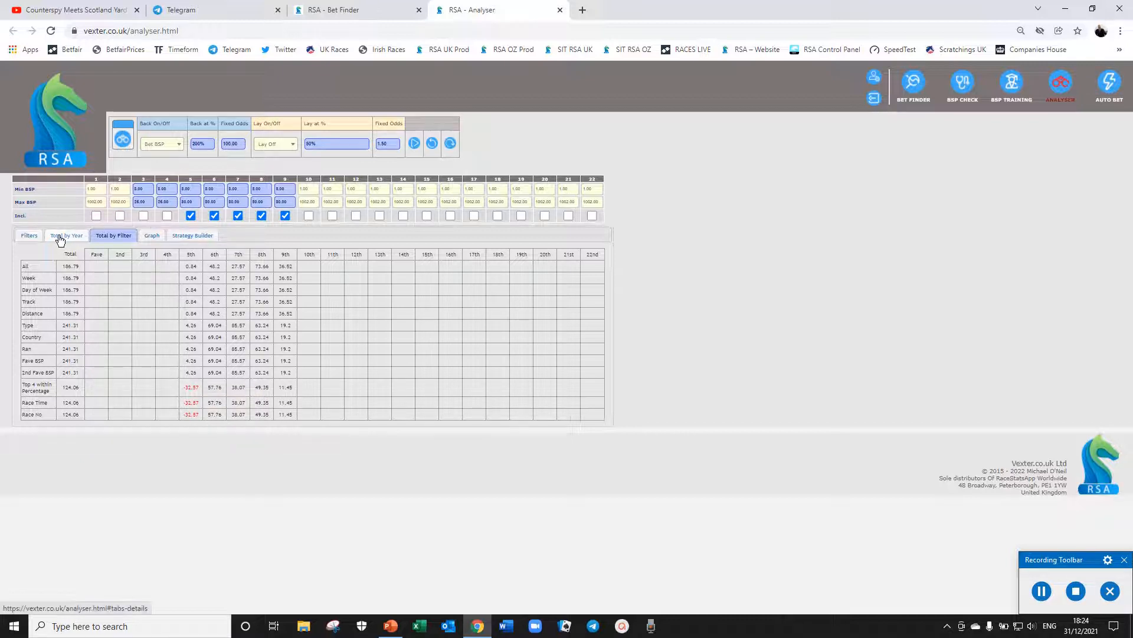
Step: Clear the lower Top 4 limit, set its upper limit to 50%, and recalculate
{"action": "left_click", "coordinate": [30, 235]}
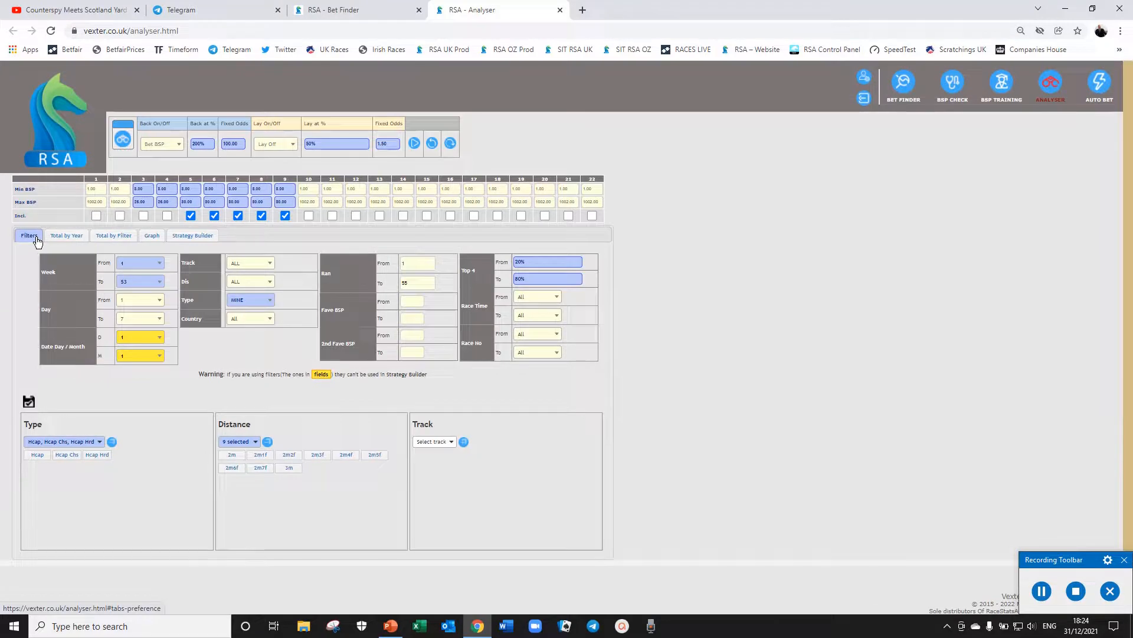
{"action": "left_click", "coordinate": [535, 261]}
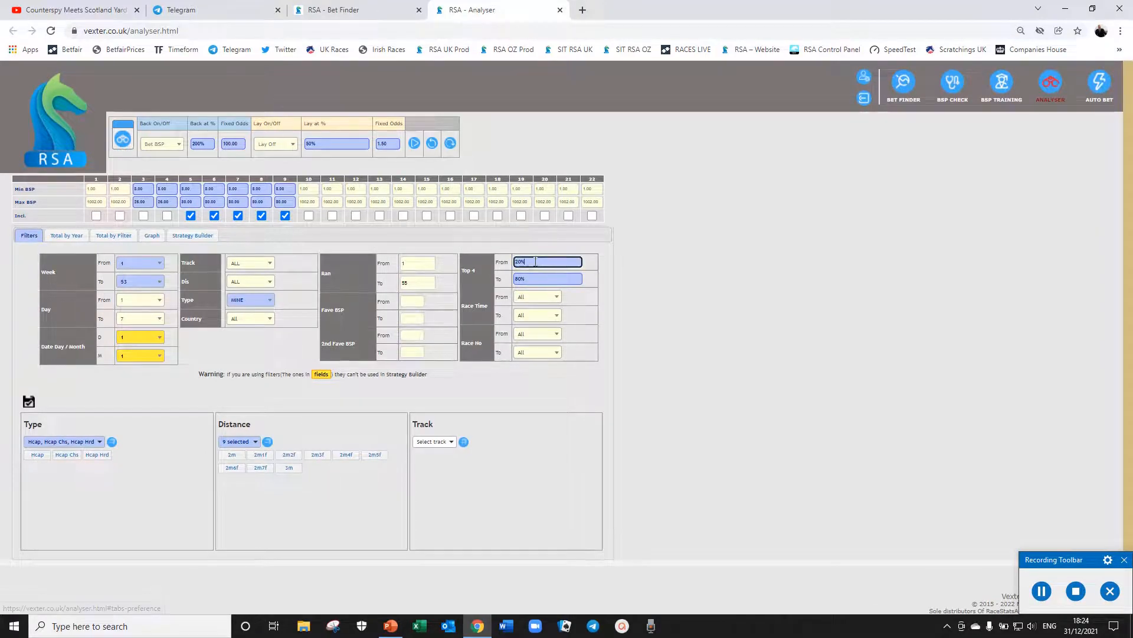
{"action": "double_click", "coordinate": [535, 261]}
{"action": "key", "text": "Delete"}
{"action": "double_click", "coordinate": [544, 279]}
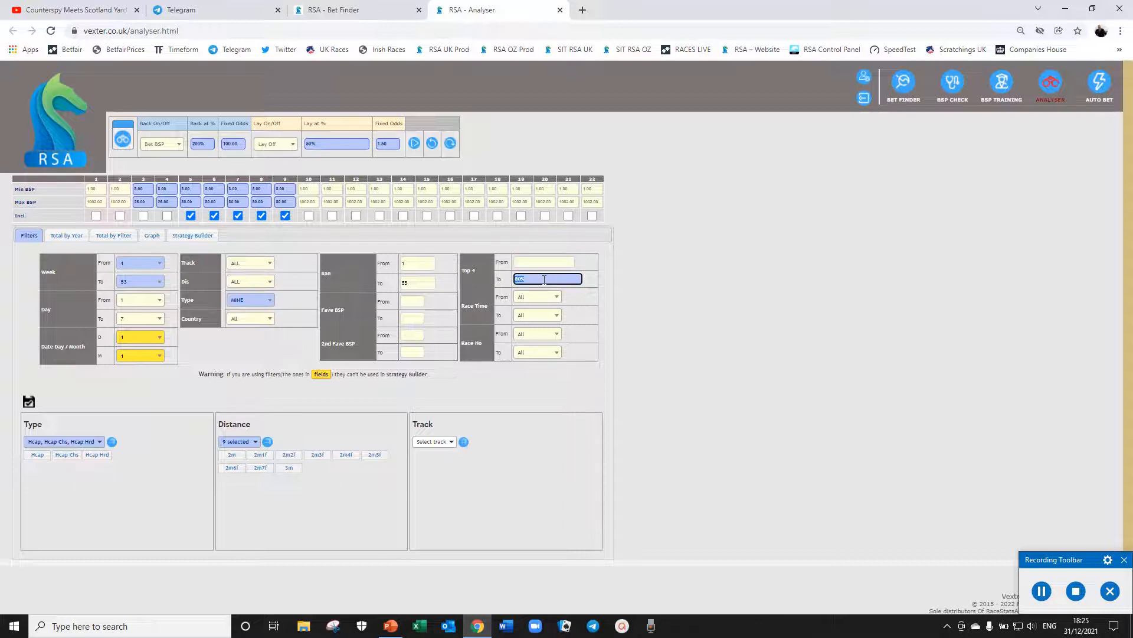
{"action": "type", "text": "50"}
{"action": "left_click", "coordinate": [414, 144]}
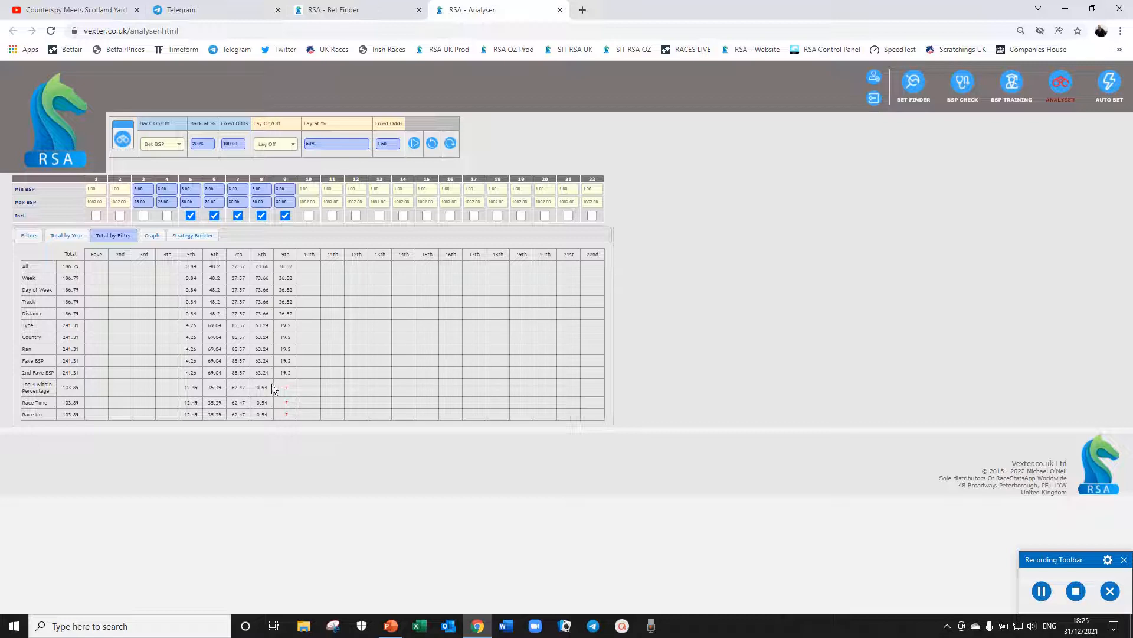
Step: Set the Top 4 filter range from 50% to 100%, recalculate, and show the totals by year
{"action": "left_click", "coordinate": [25, 231]}
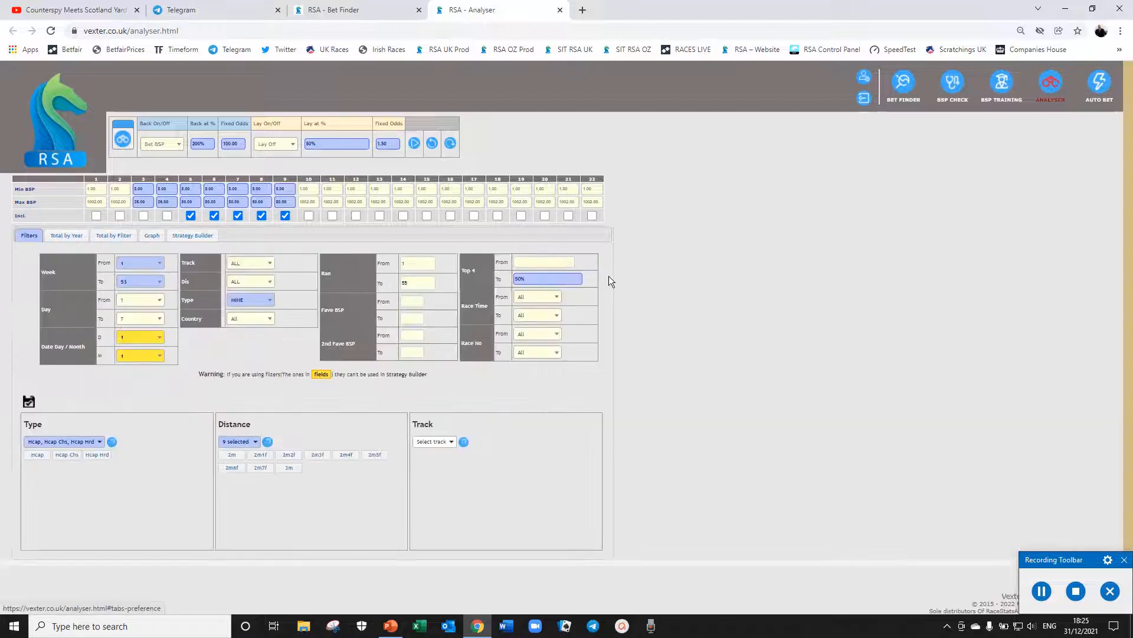
{"action": "left_click", "coordinate": [538, 264]}
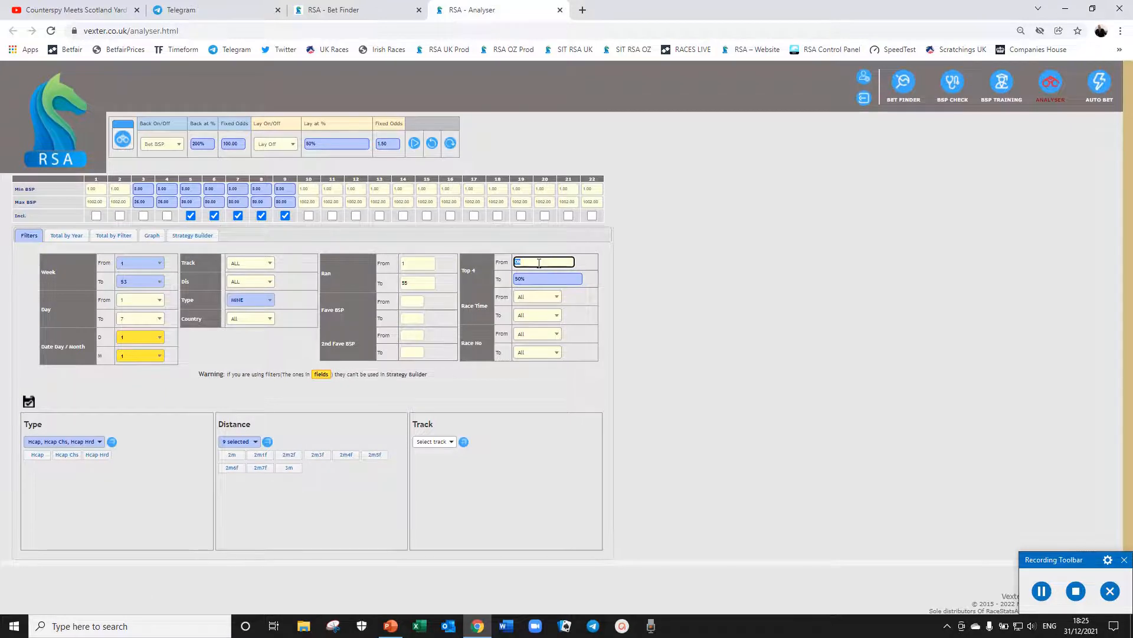
{"action": "type", "text": "500%"}
{"action": "key", "text": "BackSpace"}
{"action": "key", "text": "Tab"}
{"action": "type", "text": "100"}
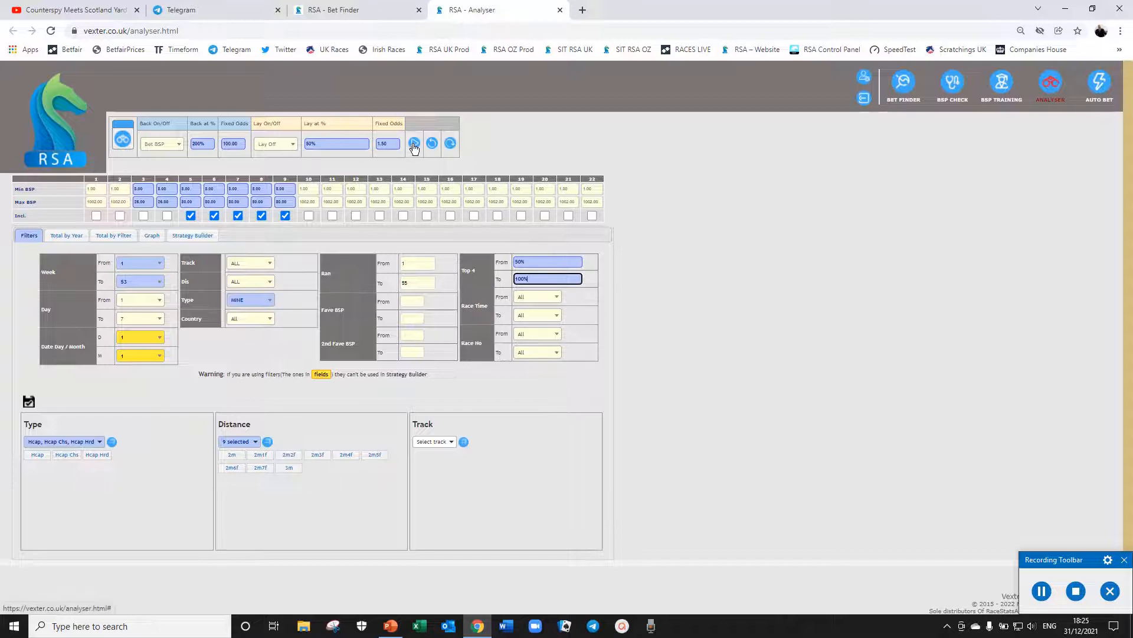
{"action": "left_click", "coordinate": [414, 144]}
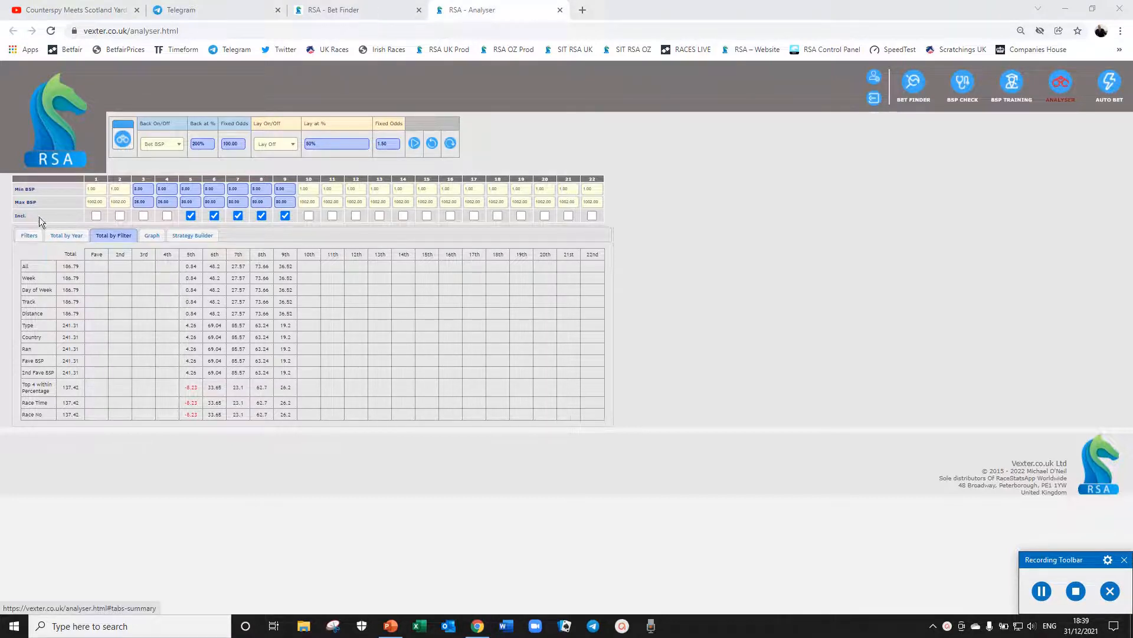
{"action": "left_click", "coordinate": [74, 236]}
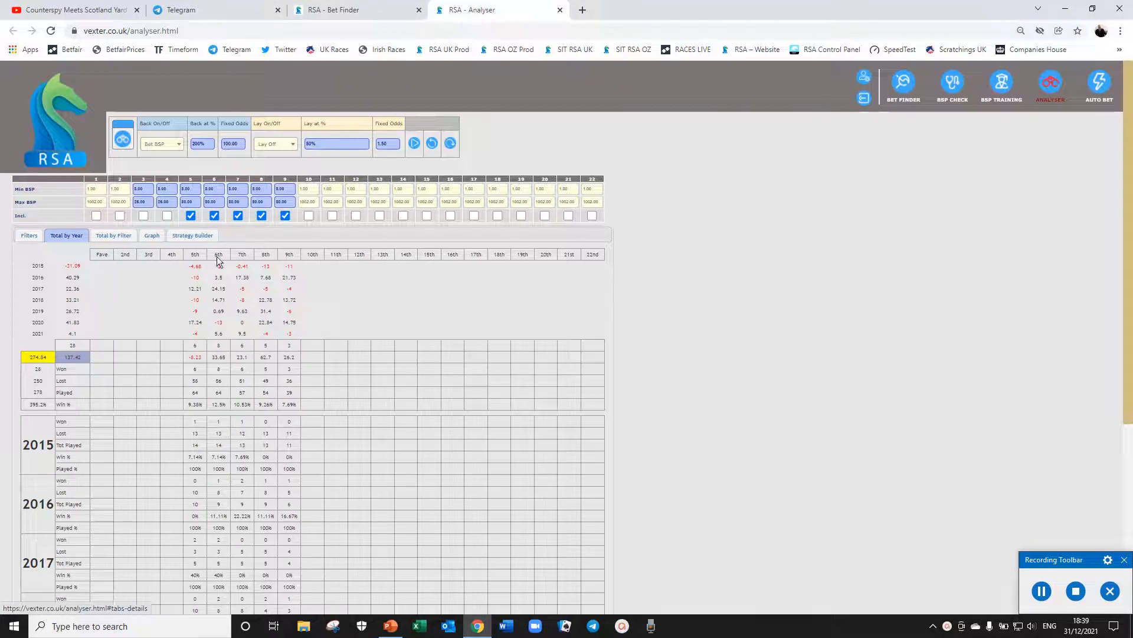
Step: Exclude and re-include runners 5 and 9 twice to compare the totals by year with and without them
{"action": "left_click", "coordinate": [190, 214]}
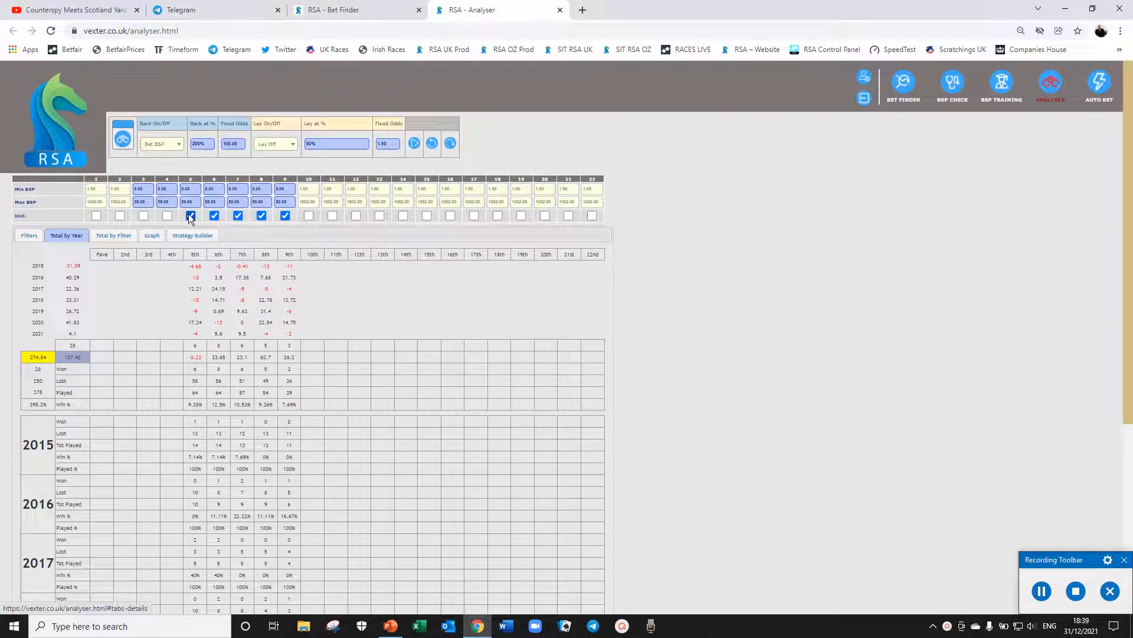
{"action": "left_click", "coordinate": [285, 216]}
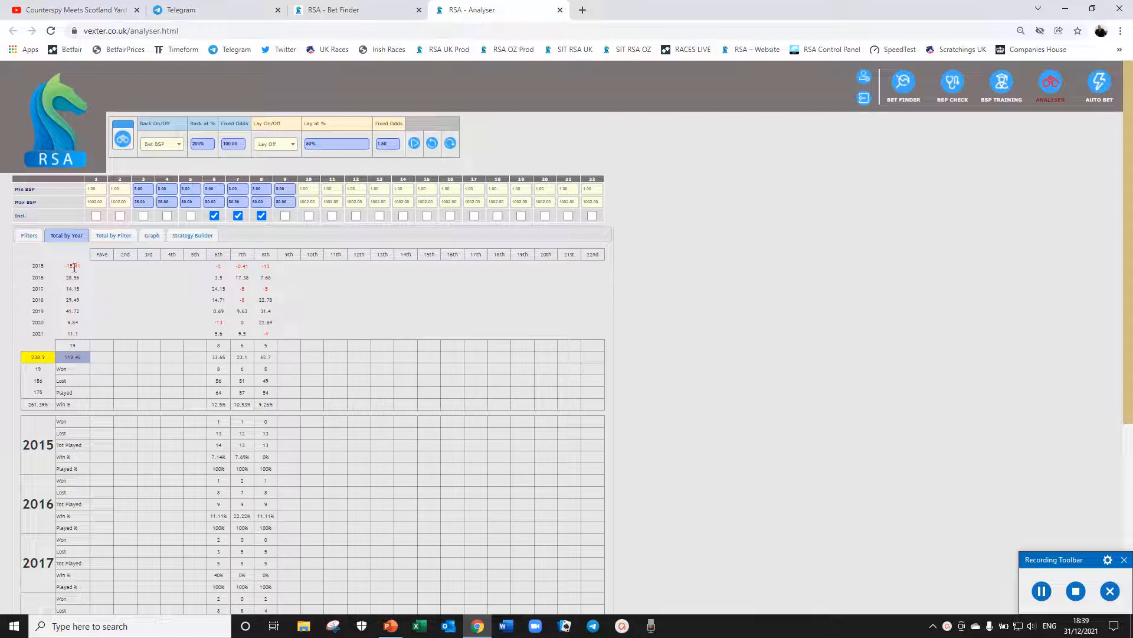
{"action": "left_click", "coordinate": [190, 215]}
{"action": "left_click", "coordinate": [284, 216]}
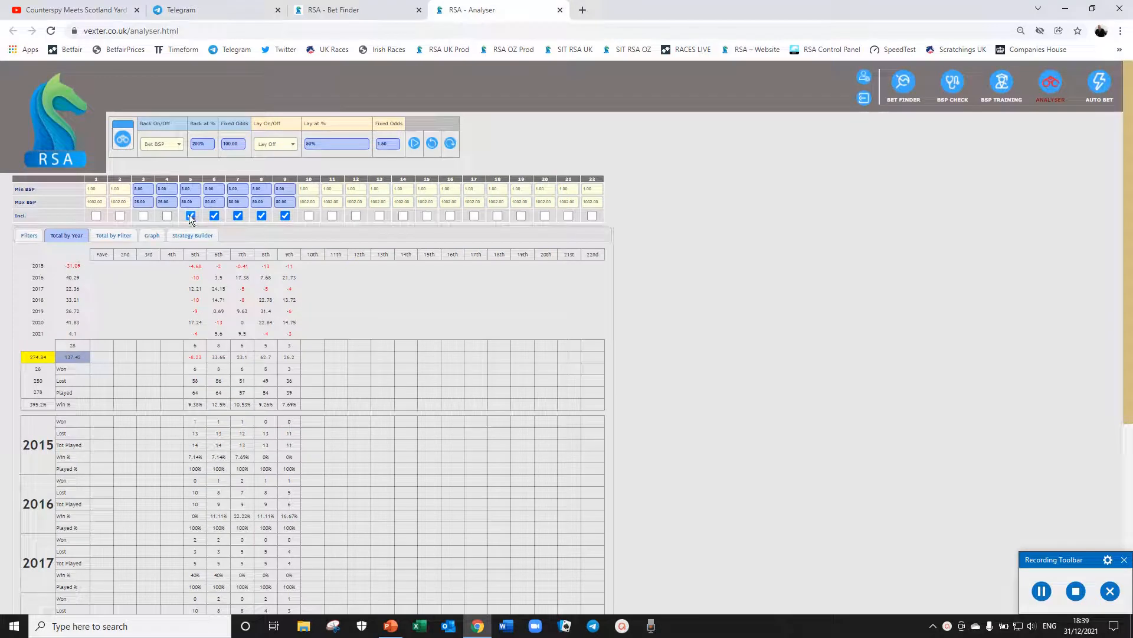
{"action": "left_click", "coordinate": [190, 215]}
{"action": "left_click", "coordinate": [286, 216]}
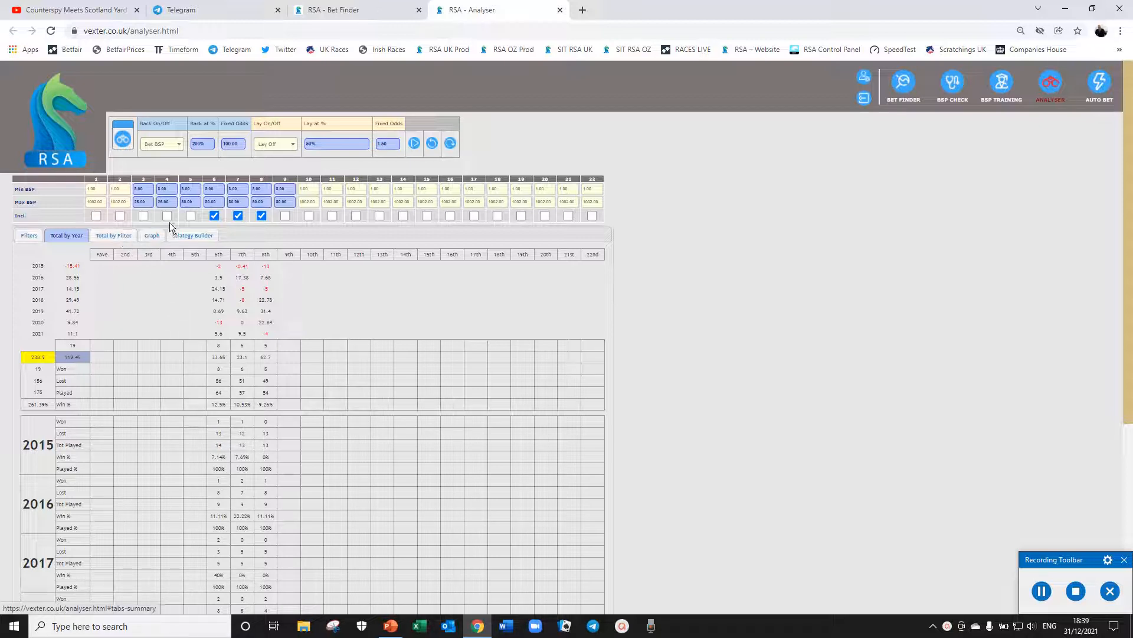
{"action": "left_click", "coordinate": [190, 216]}
{"action": "left_click", "coordinate": [286, 216]}
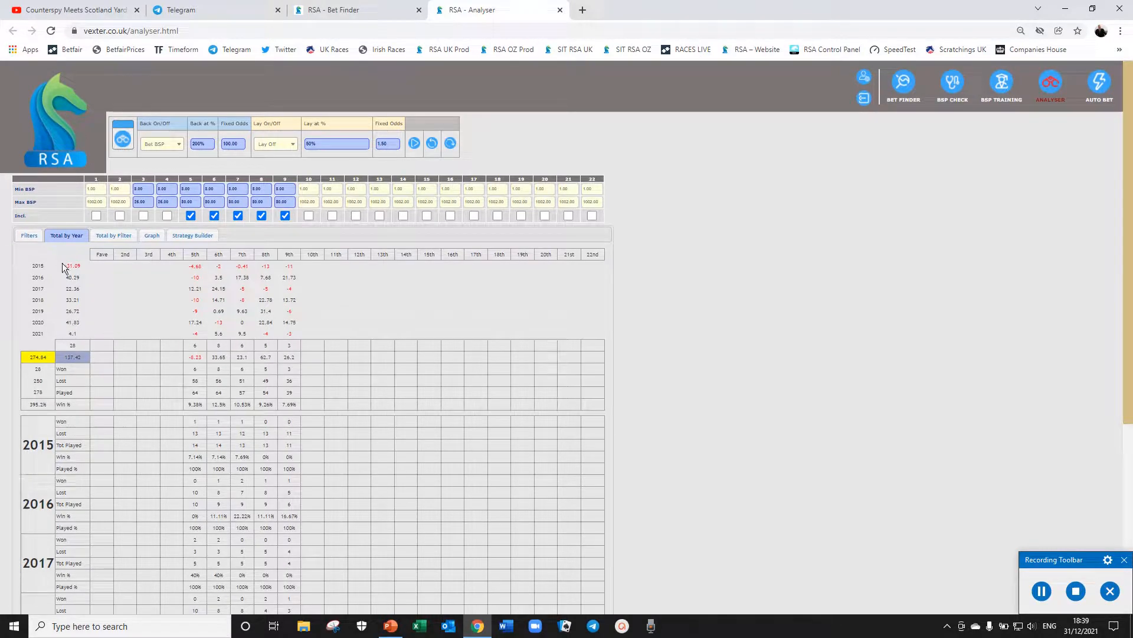
Step: Clear the lower Top 4 limit, recalculate, and review the totals and yearly breakdown down to 2021
{"action": "left_click", "coordinate": [29, 235]}
{"action": "left_click_drag", "start_coordinate": [551, 262], "coordinate": [516, 262]}
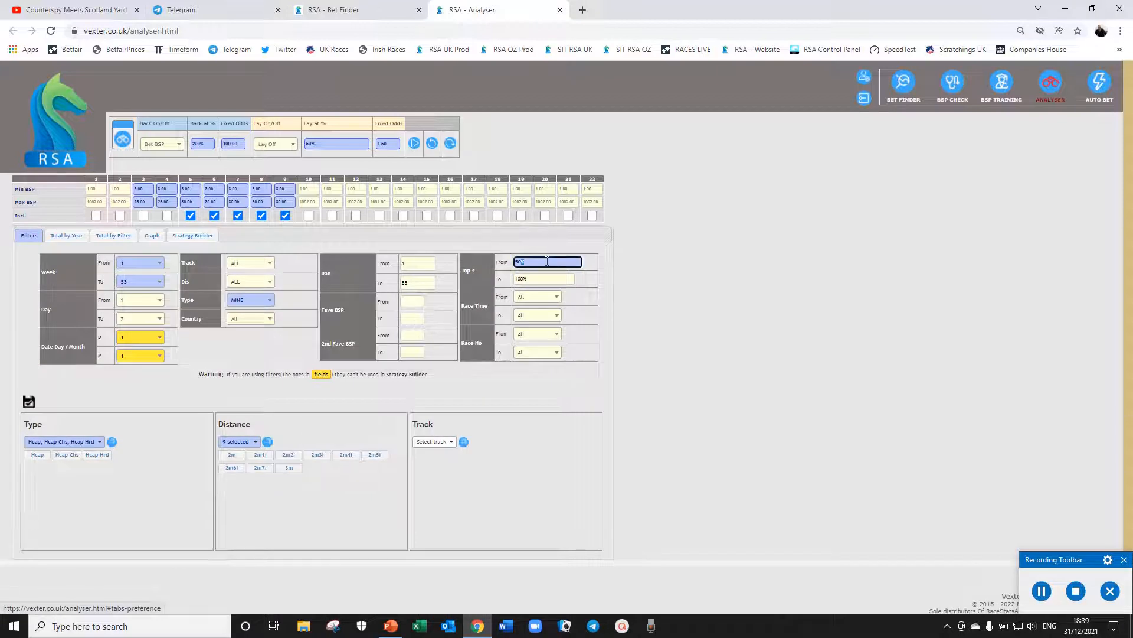
{"action": "key", "text": "BackSpace"}
{"action": "left_click", "coordinate": [543, 241]}
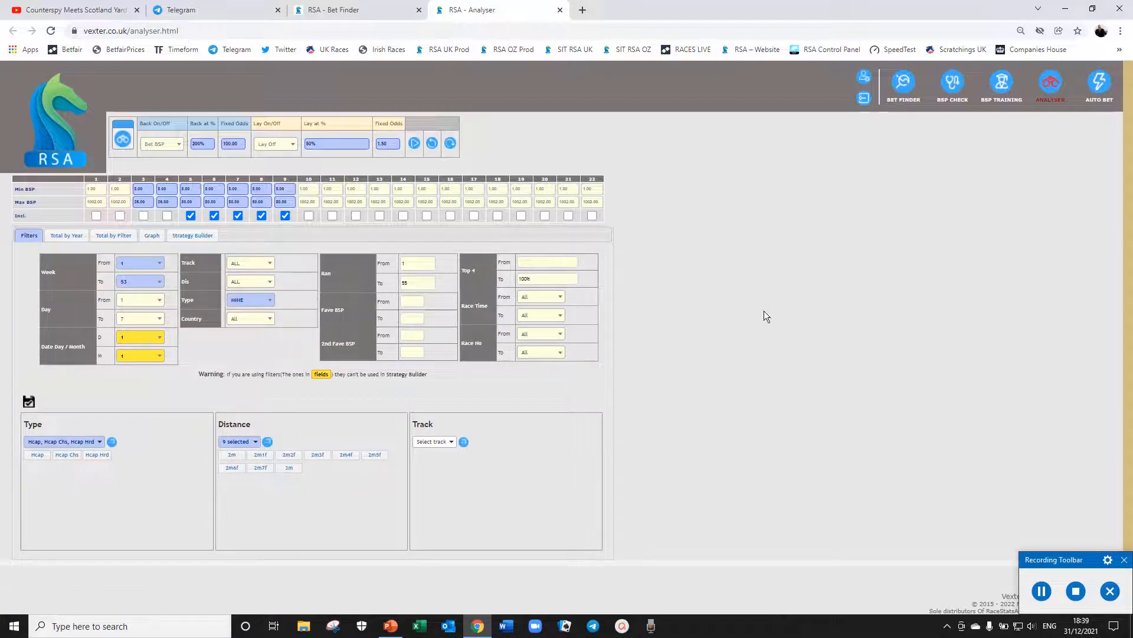
{"action": "left_click", "coordinate": [414, 143]}
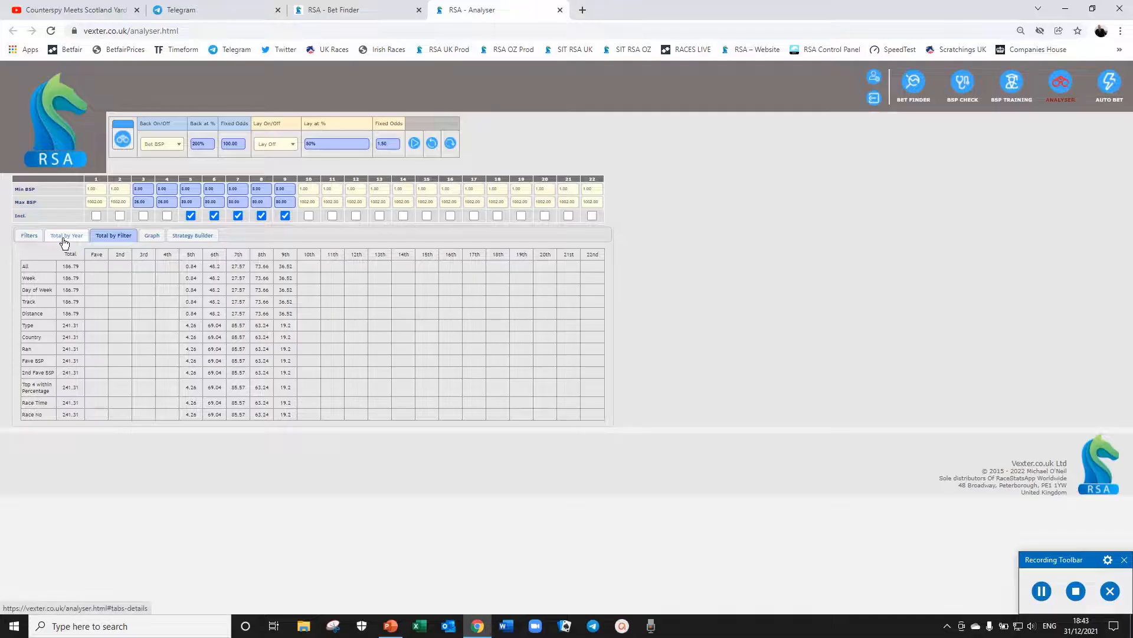
{"action": "left_click", "coordinate": [64, 236]}
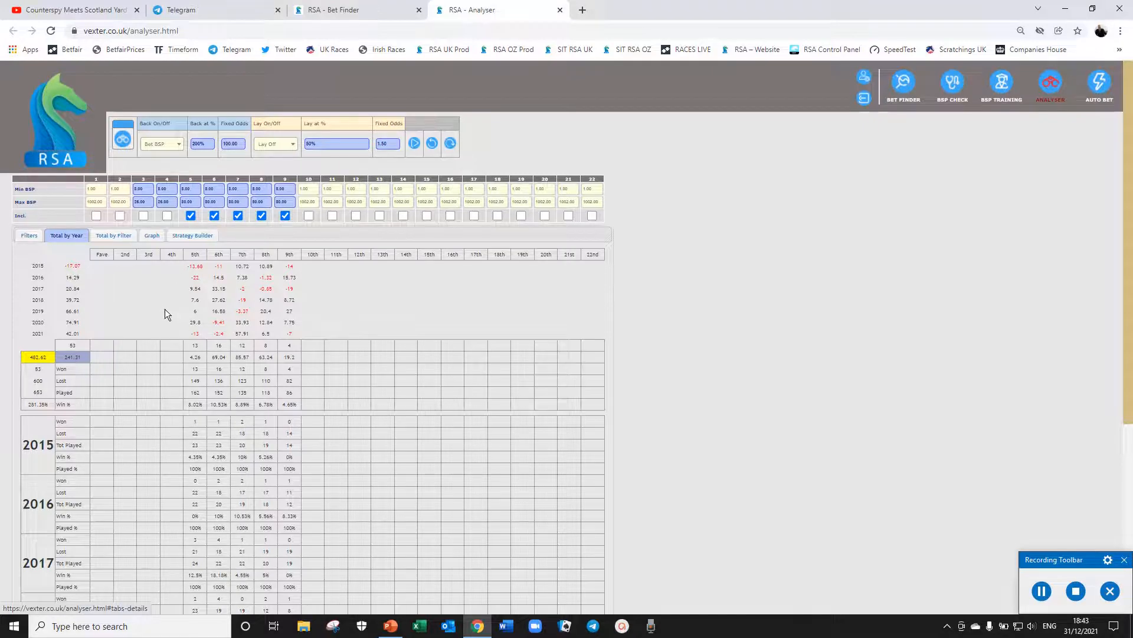
{"action": "scroll", "coordinate": [154, 304], "scroll_direction": "down", "scroll_amount": 5}
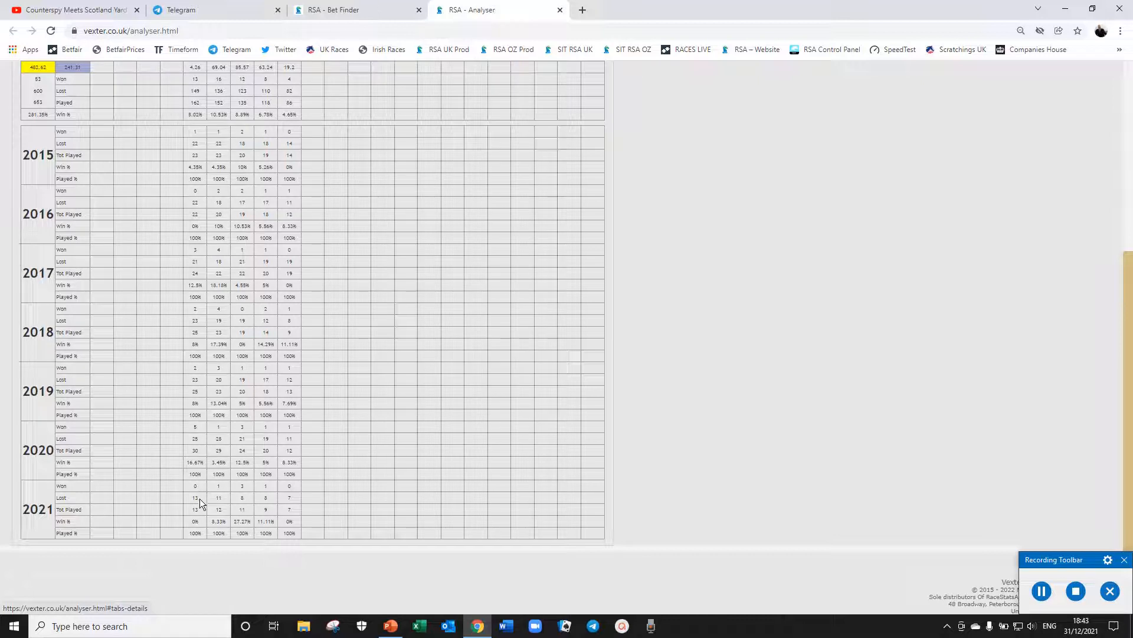
Step: Review the yearly breakdown, highlighting the total played figures for each runner in 2020
{"action": "scroll", "coordinate": [200, 502], "scroll_direction": "up", "scroll_amount": 3}
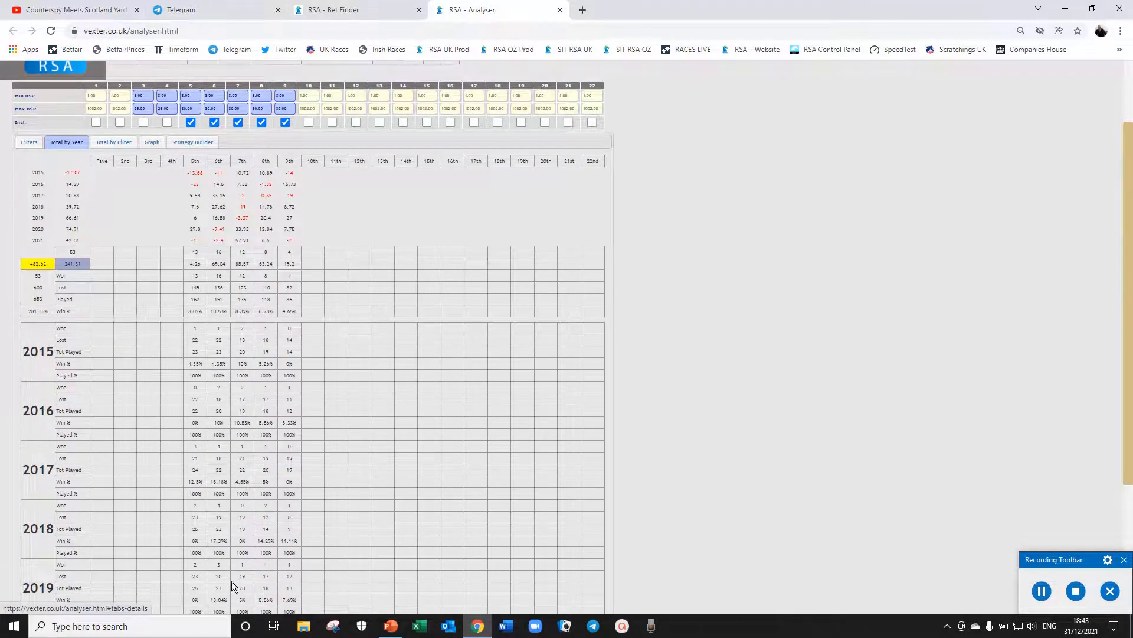
{"action": "scroll", "coordinate": [205, 502], "scroll_direction": "down", "scroll_amount": 3}
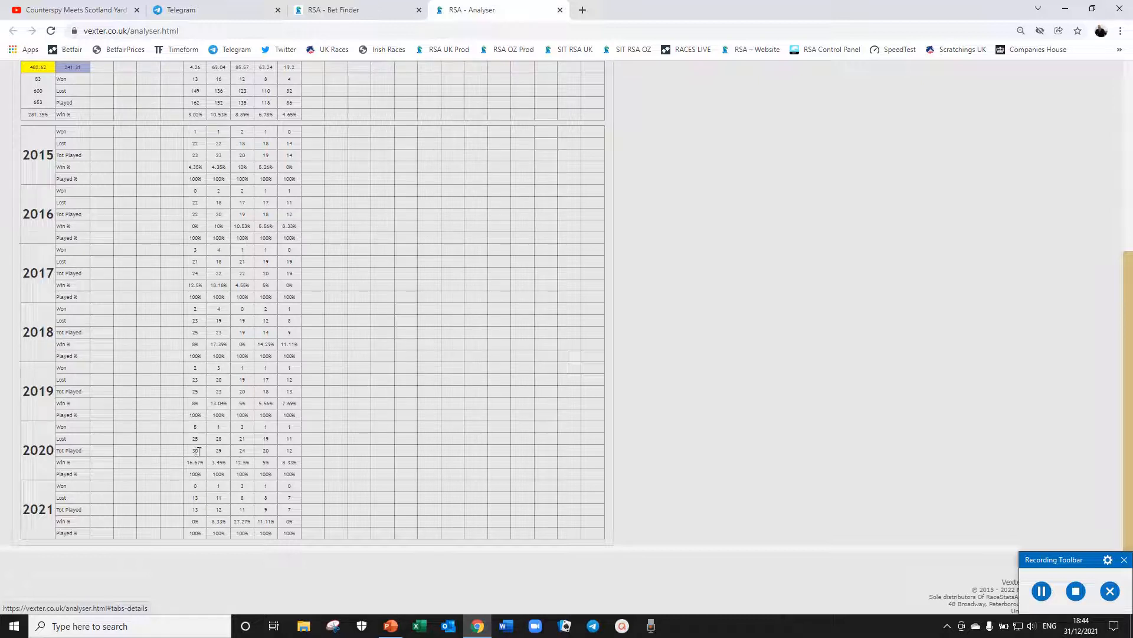
{"action": "left_click_drag", "start_coordinate": [195, 451], "coordinate": [295, 458]}
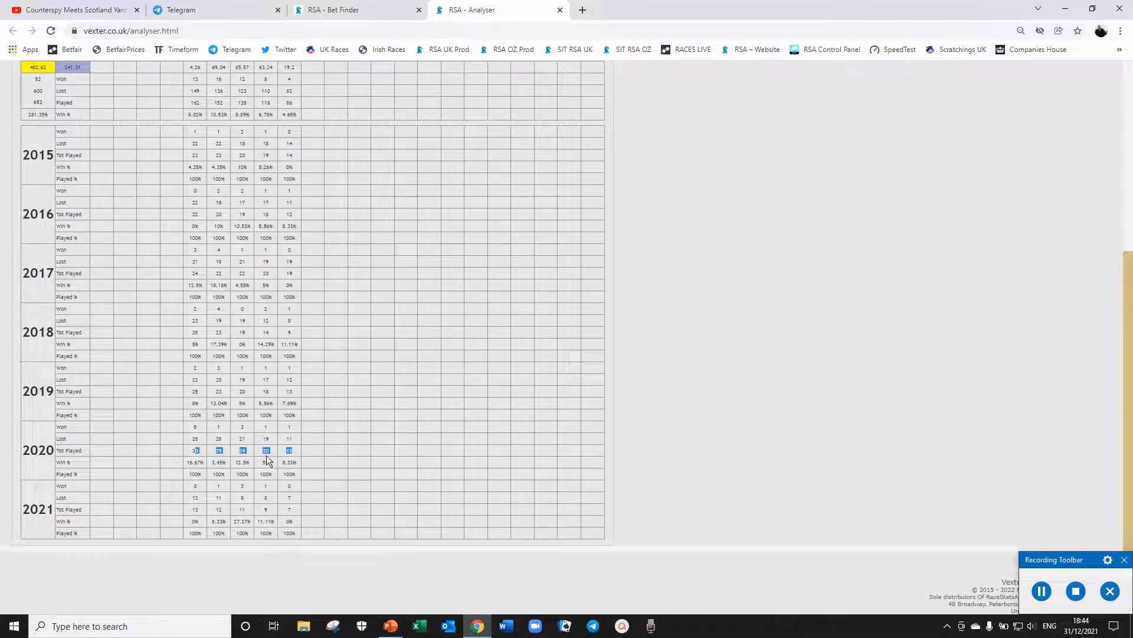
{"action": "left_click", "coordinate": [201, 452]}
{"action": "mouse_move", "coordinate": [194, 439]}
{"action": "left_mouse_down"}
{"action": "mouse_move", "coordinate": [283, 442]}
{"action": "mouse_move", "coordinate": [285, 426]}
{"action": "mouse_move", "coordinate": [199, 430]}
{"action": "left_mouse_up"}
Step: Examine the overall won figures for runners 5 to 9 against the yearly breakdown below them
{"action": "scroll", "coordinate": [285, 329], "scroll_direction": "up", "scroll_amount": 3}
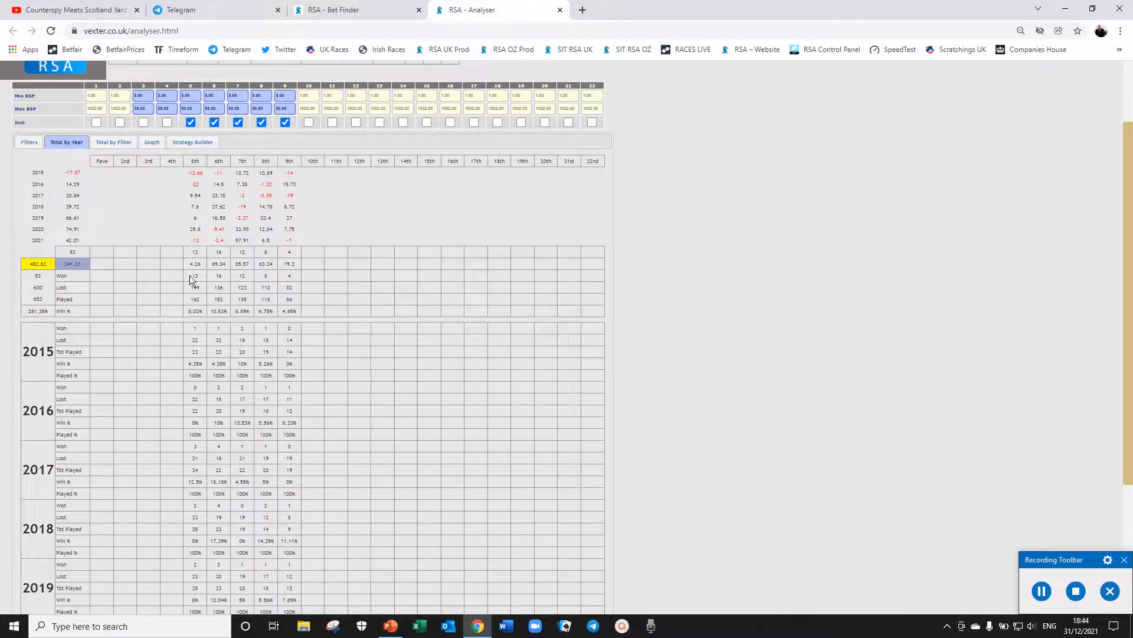
{"action": "left_click_drag", "start_coordinate": [196, 274], "coordinate": [285, 280]}
{"action": "left_click", "coordinate": [204, 283]}
{"action": "scroll", "coordinate": [175, 331], "scroll_direction": "down", "scroll_amount": 3}
{"action": "scroll", "coordinate": [170, 346], "scroll_direction": "up", "scroll_amount": 5}
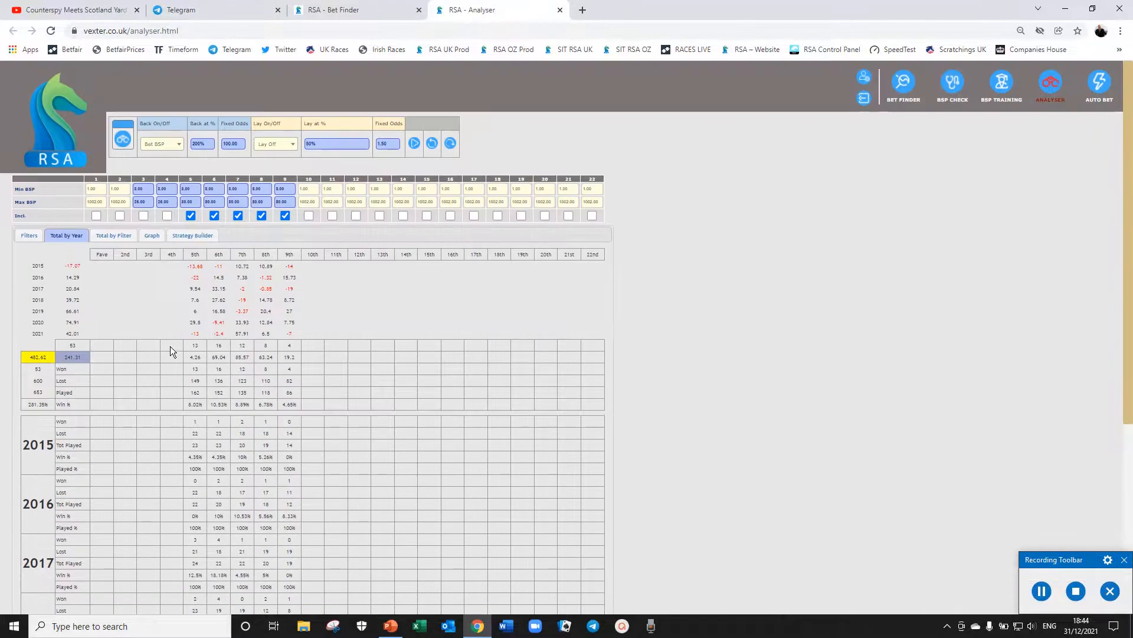
{"action": "scroll", "coordinate": [189, 499], "scroll_direction": "down", "scroll_amount": 3}
{"action": "scroll", "coordinate": [189, 499], "scroll_direction": "up", "scroll_amount": 3}
Step: Show the graph of yearly results and compare it with the totals by year
{"action": "left_click", "coordinate": [154, 236]}
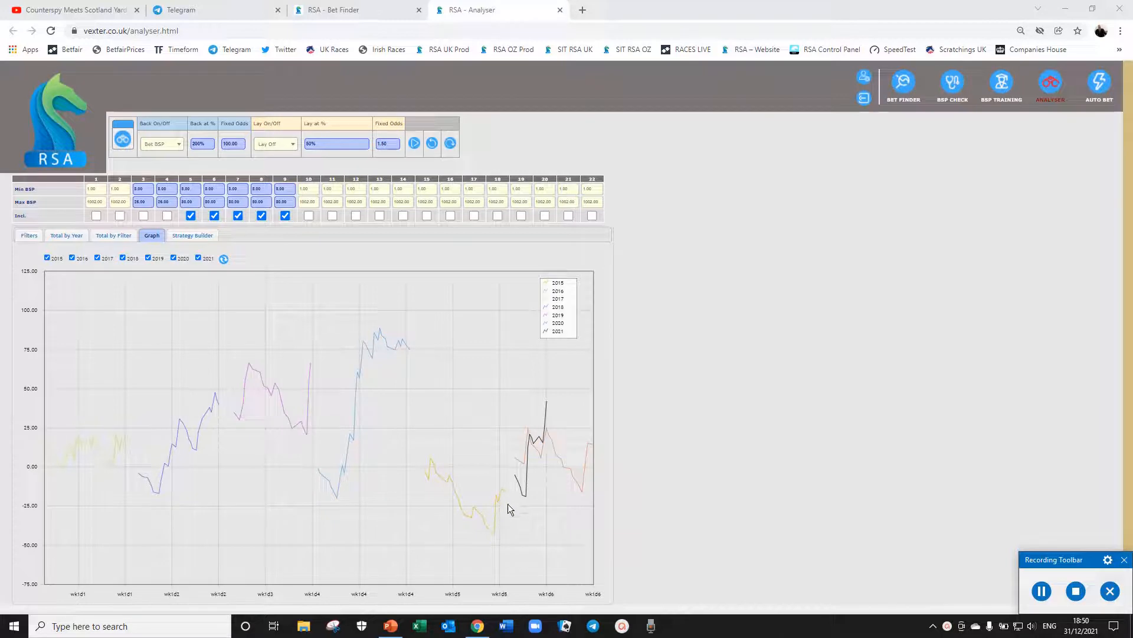
{"action": "left_click", "coordinate": [66, 239]}
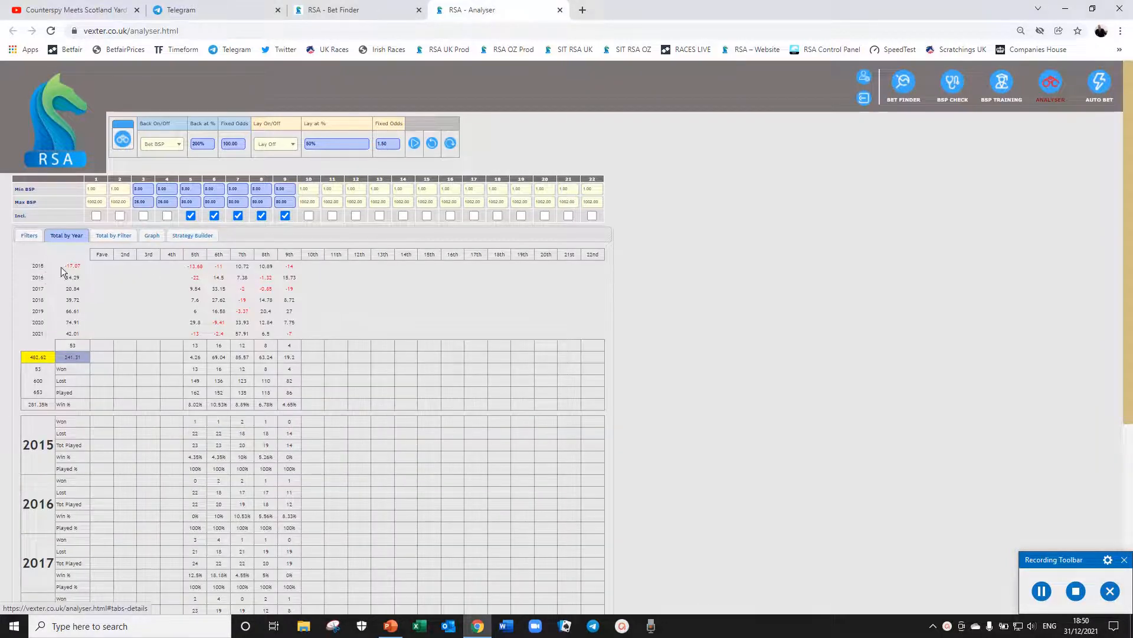
{"action": "left_click", "coordinate": [153, 235]}
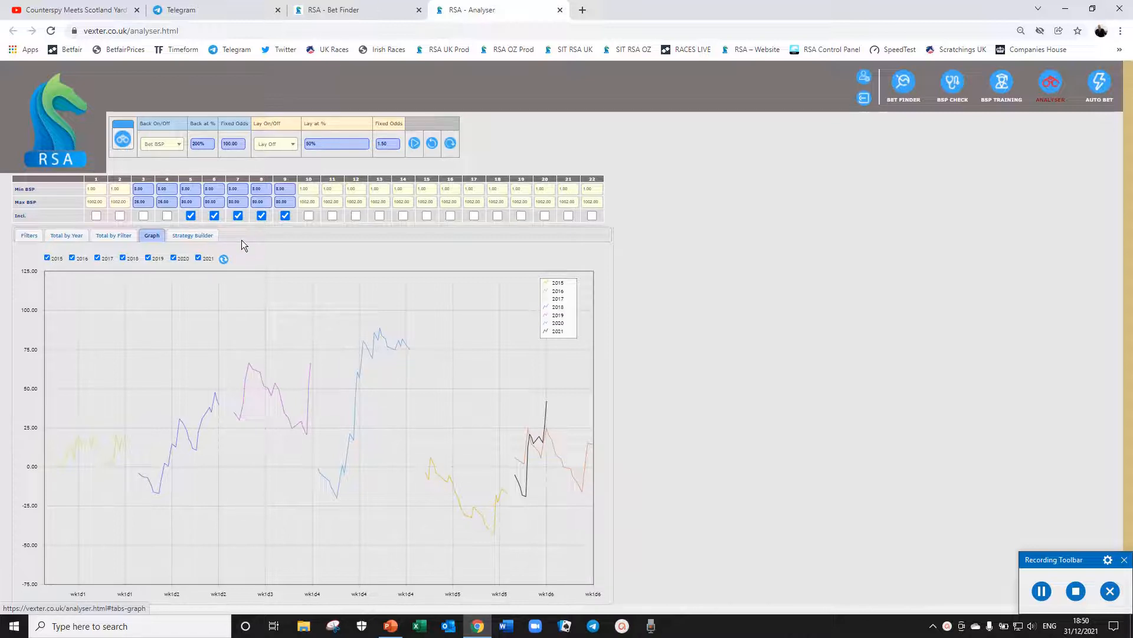
Step: Return to the filters and reset all analyser settings to their defaults
{"action": "left_click", "coordinate": [29, 236]}
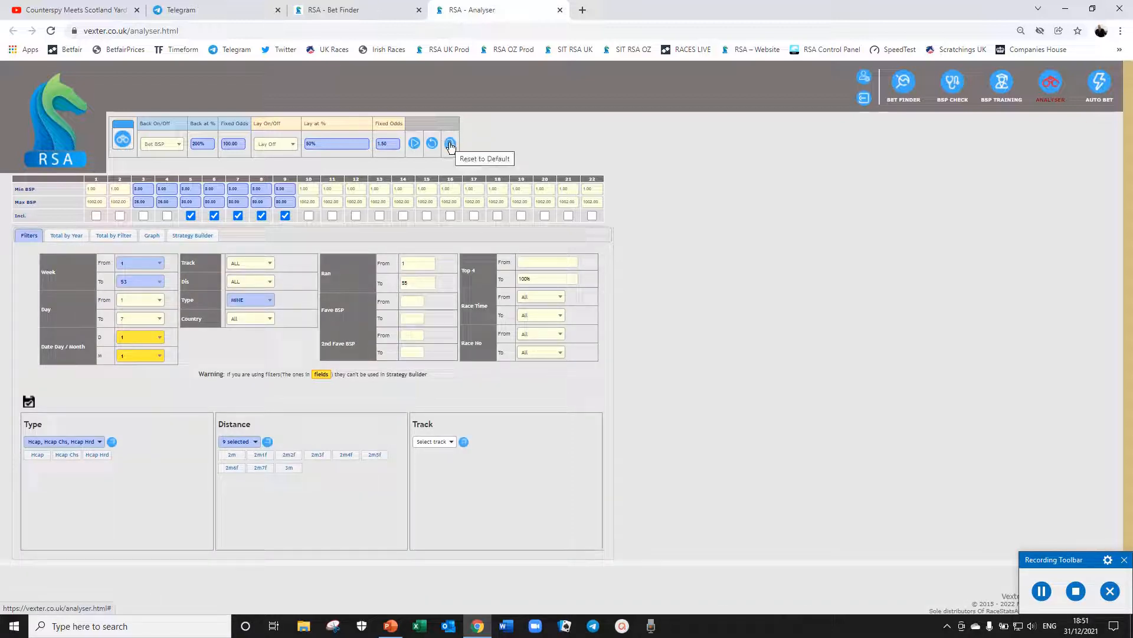
{"action": "left_click", "coordinate": [450, 144]}
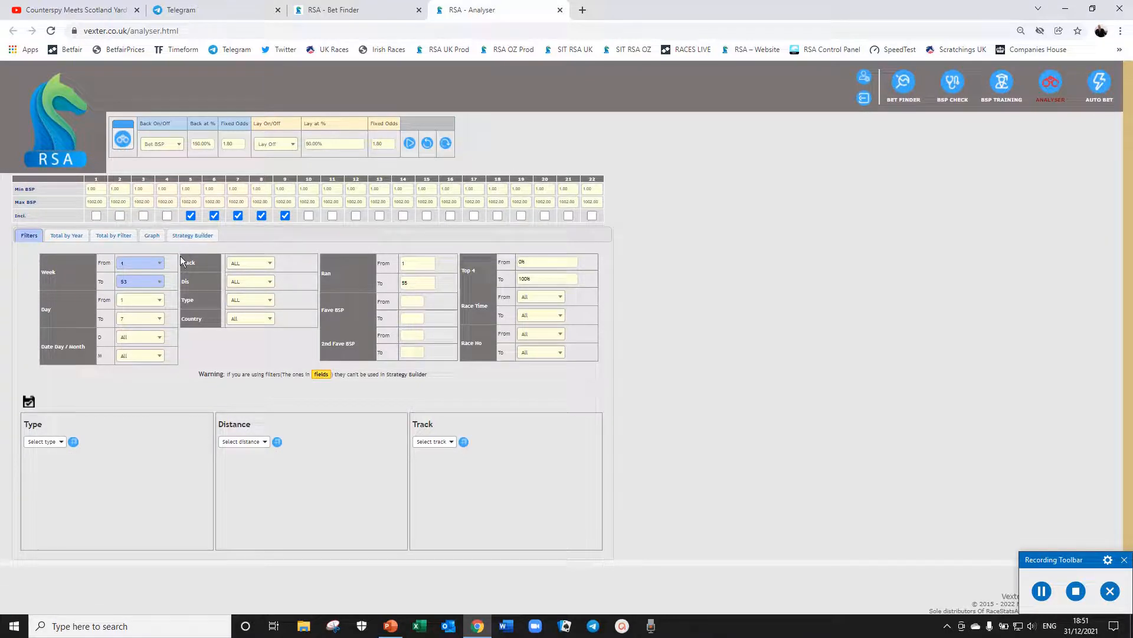
{"action": "left_click", "coordinate": [146, 262]}
{"action": "left_click", "coordinate": [146, 264]}
Step: Show the totals by year with runners 1 to 4 and 10 also included
{"action": "left_click", "coordinate": [69, 236]}
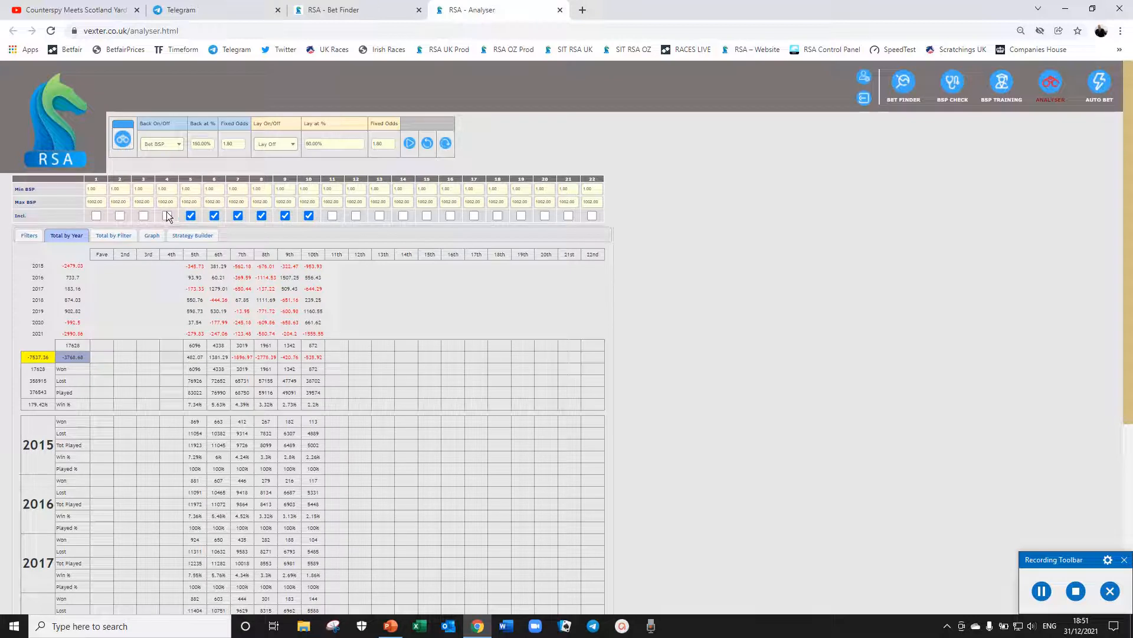
{"action": "left_click", "coordinate": [167, 214]}
{"action": "left_click", "coordinate": [143, 216]}
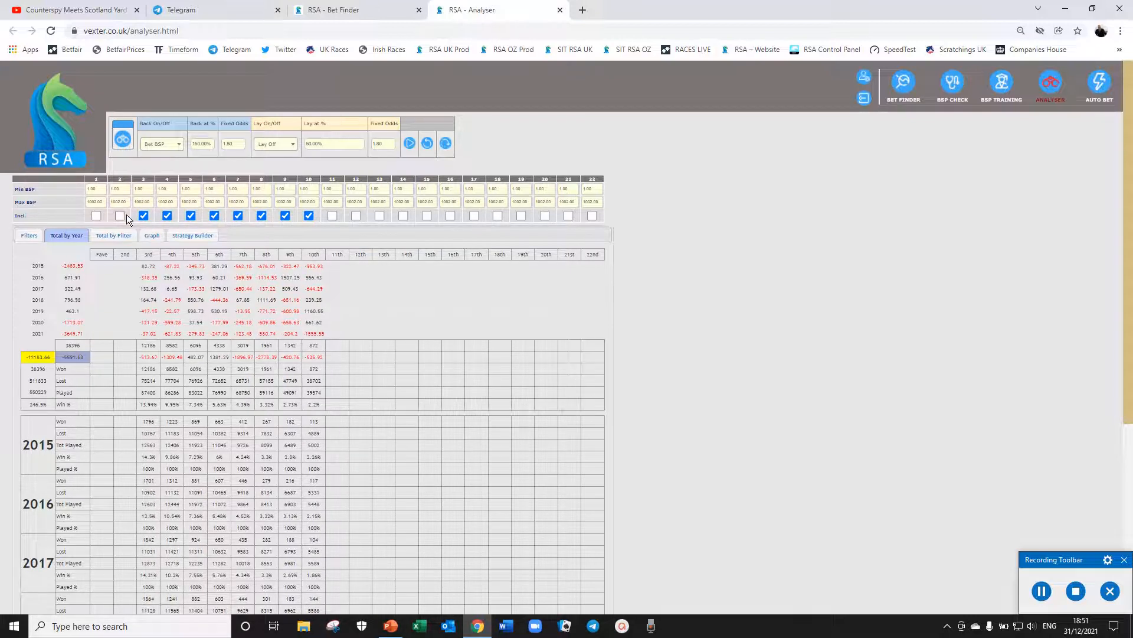
{"action": "left_click", "coordinate": [121, 216]}
{"action": "left_click", "coordinate": [96, 215]}
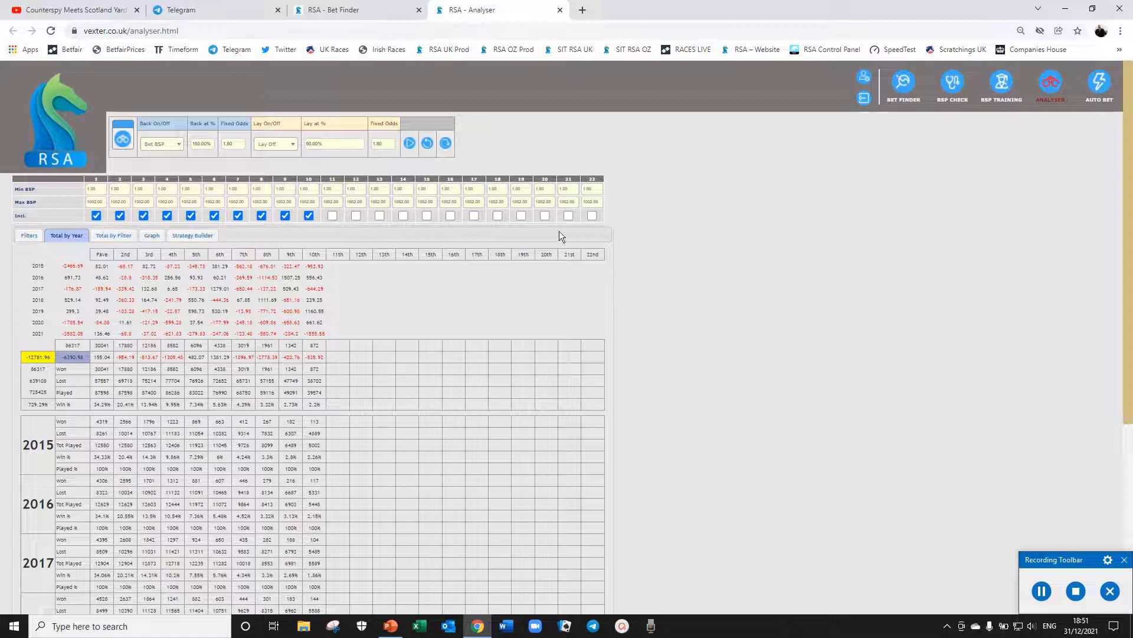
Step: Exclude runners 3 to 10 and recalculate the results for runners 1 and 2 only
{"action": "left_click", "coordinate": [142, 215]}
{"action": "left_click", "coordinate": [167, 215]}
{"action": "left_click", "coordinate": [214, 215]}
{"action": "left_click", "coordinate": [190, 215]}
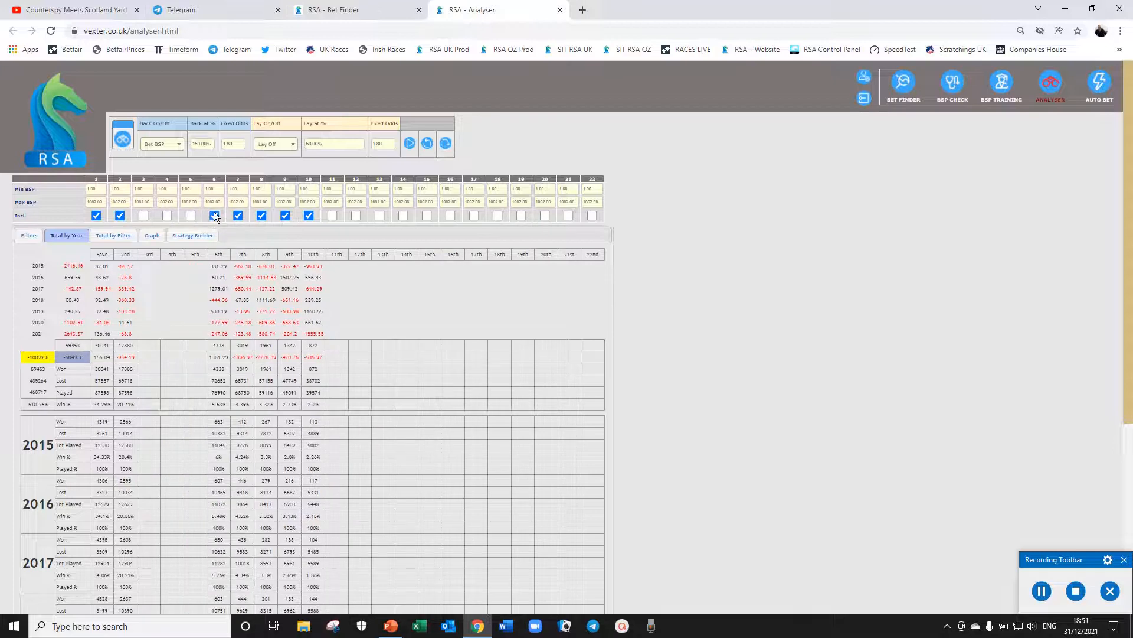
{"action": "left_click", "coordinate": [238, 215]}
{"action": "left_click", "coordinate": [262, 215]}
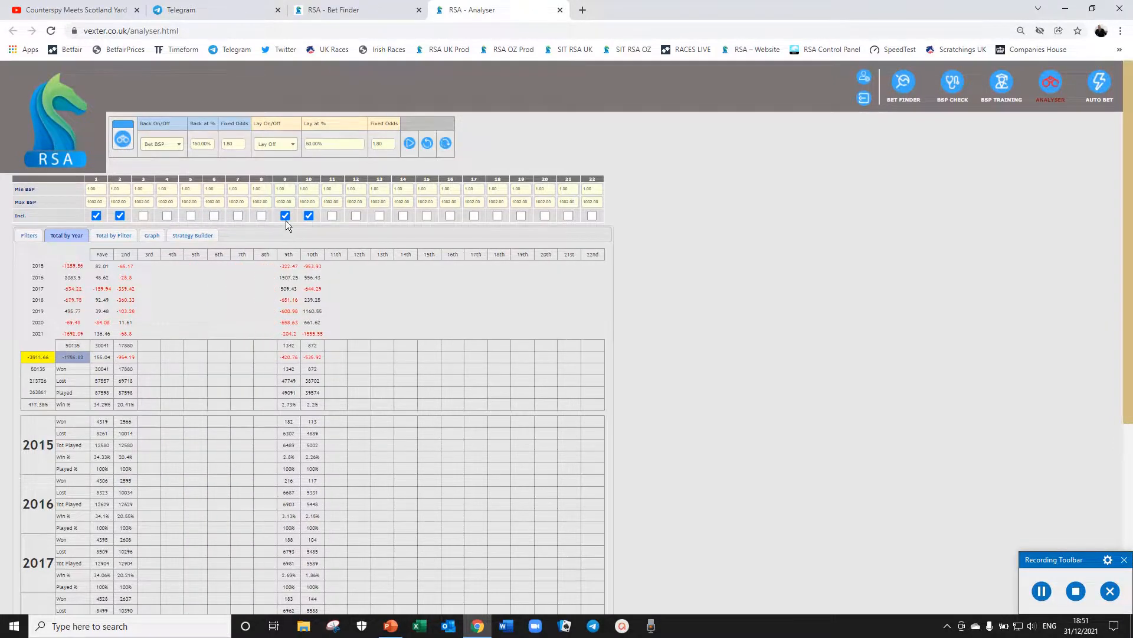
{"action": "left_click", "coordinate": [285, 216]}
{"action": "left_click", "coordinate": [309, 214]}
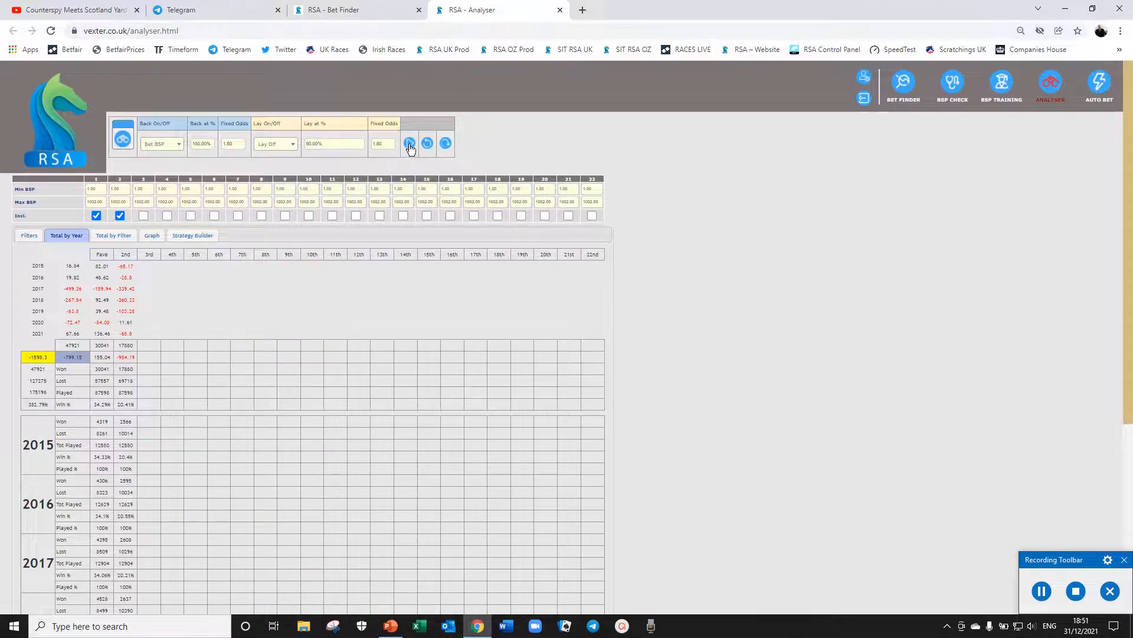
{"action": "left_click", "coordinate": [409, 145]}
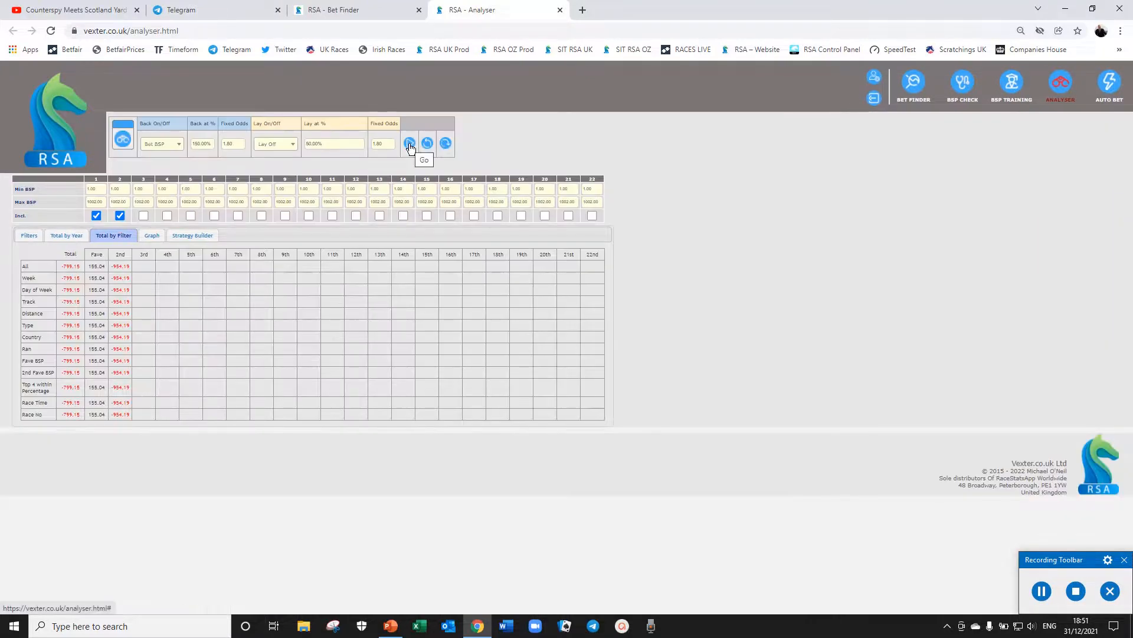
Step: Show the graph for runners 1 and 2, zoom in repeatedly on its middle section, and restore the full graph
{"action": "left_click", "coordinate": [152, 235]}
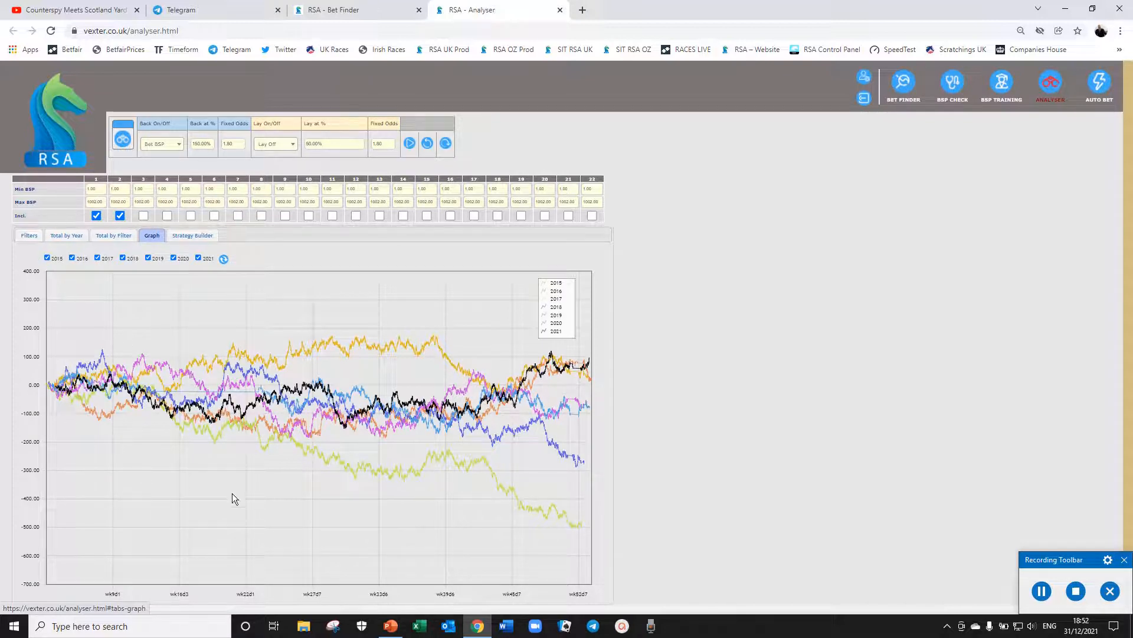
{"action": "left_click_drag", "start_coordinate": [215, 307], "coordinate": [332, 470]}
{"action": "left_click_drag", "start_coordinate": [255, 397], "coordinate": [312, 464]}
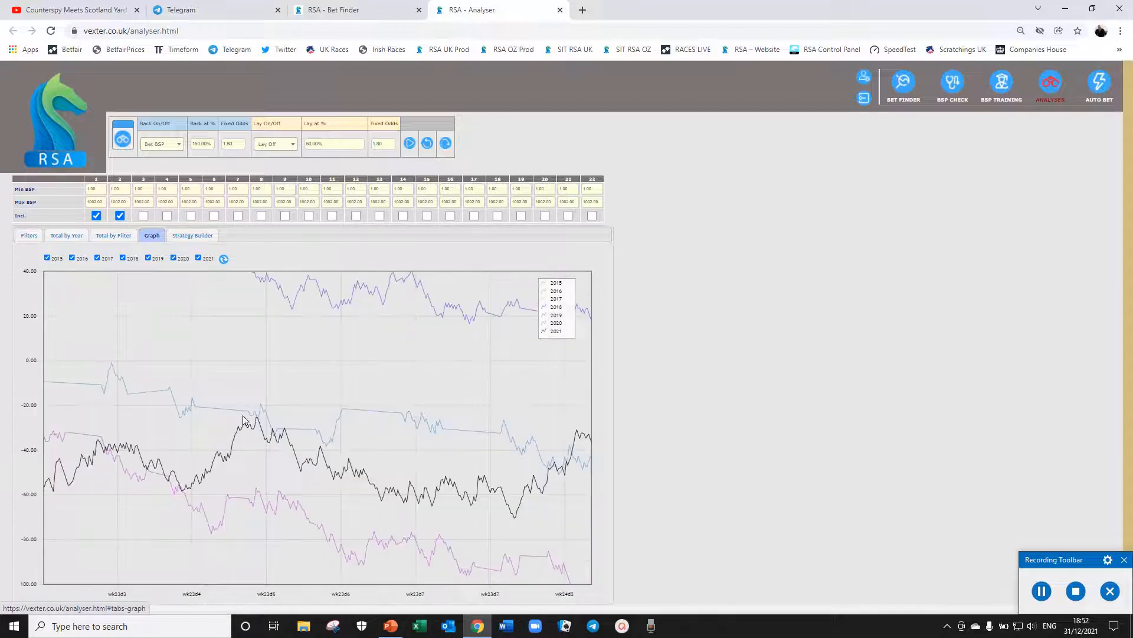
{"action": "left_click_drag", "start_coordinate": [232, 392], "coordinate": [330, 486]}
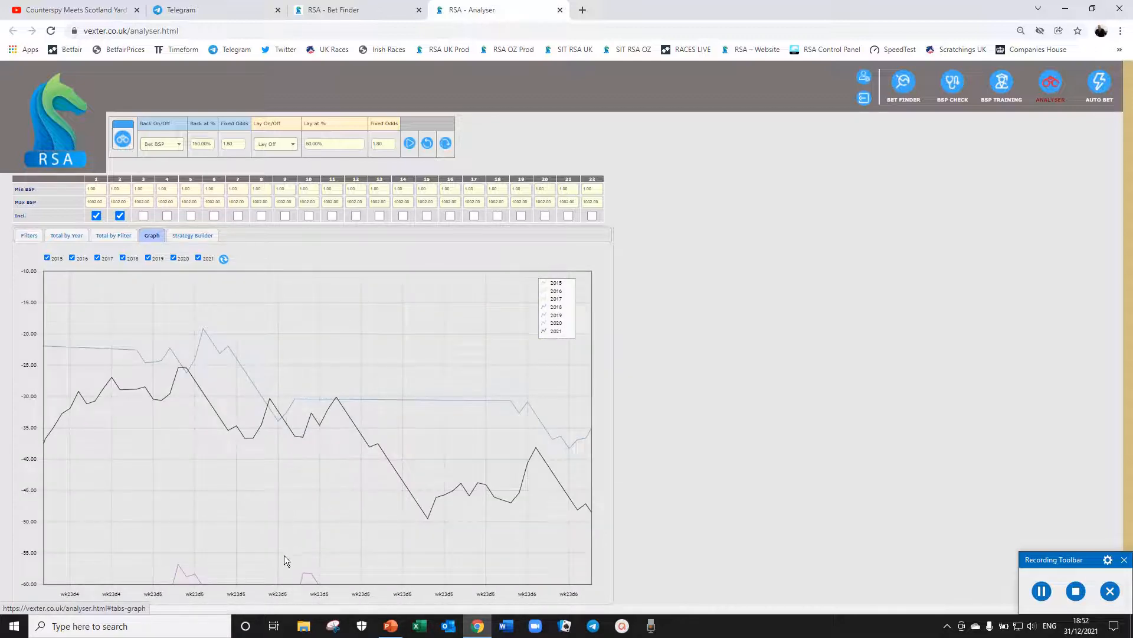
{"action": "left_click_drag", "start_coordinate": [260, 369], "coordinate": [312, 470]}
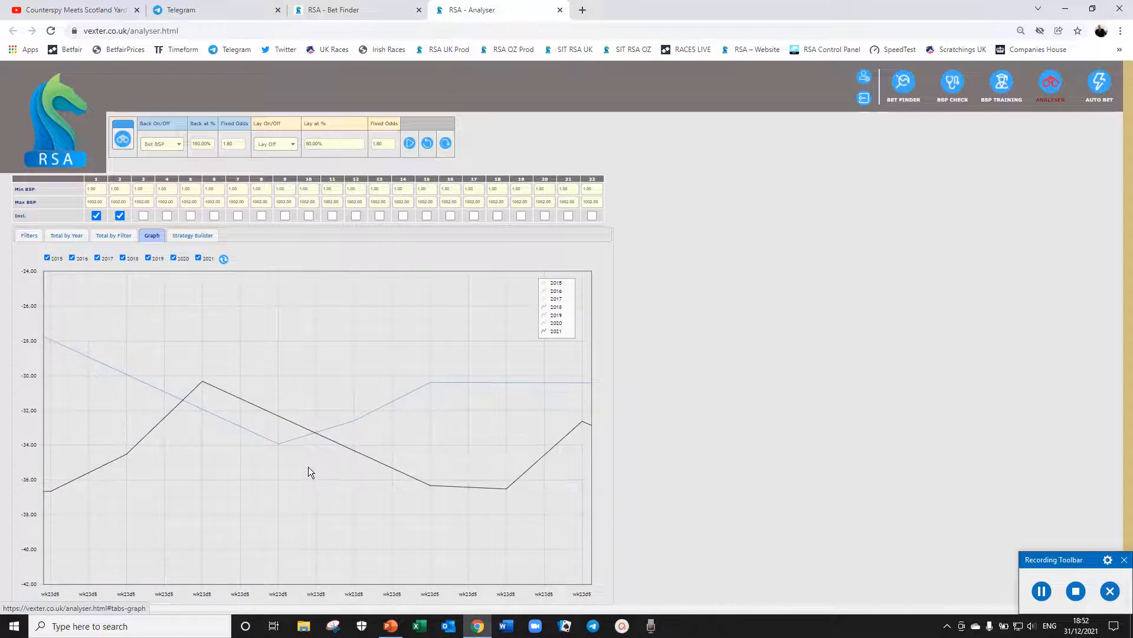
{"action": "left_click", "coordinate": [198, 258]}
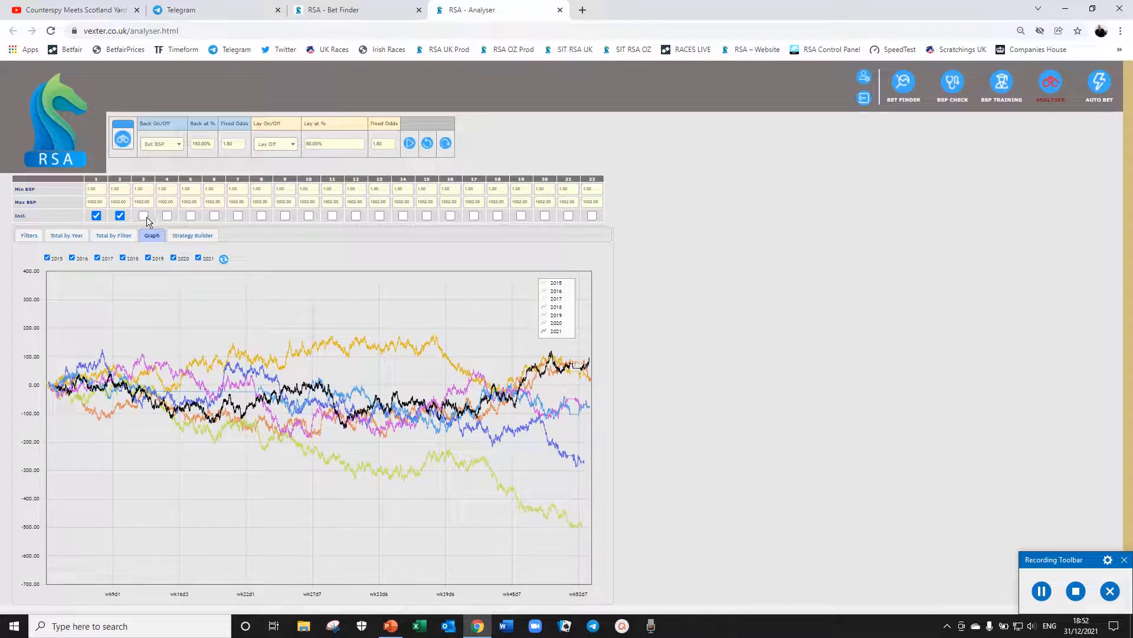
Step: Include runners 3 to 6 alongside 1 and 2, and review their graph and totals by year
{"action": "left_click", "coordinate": [29, 236]}
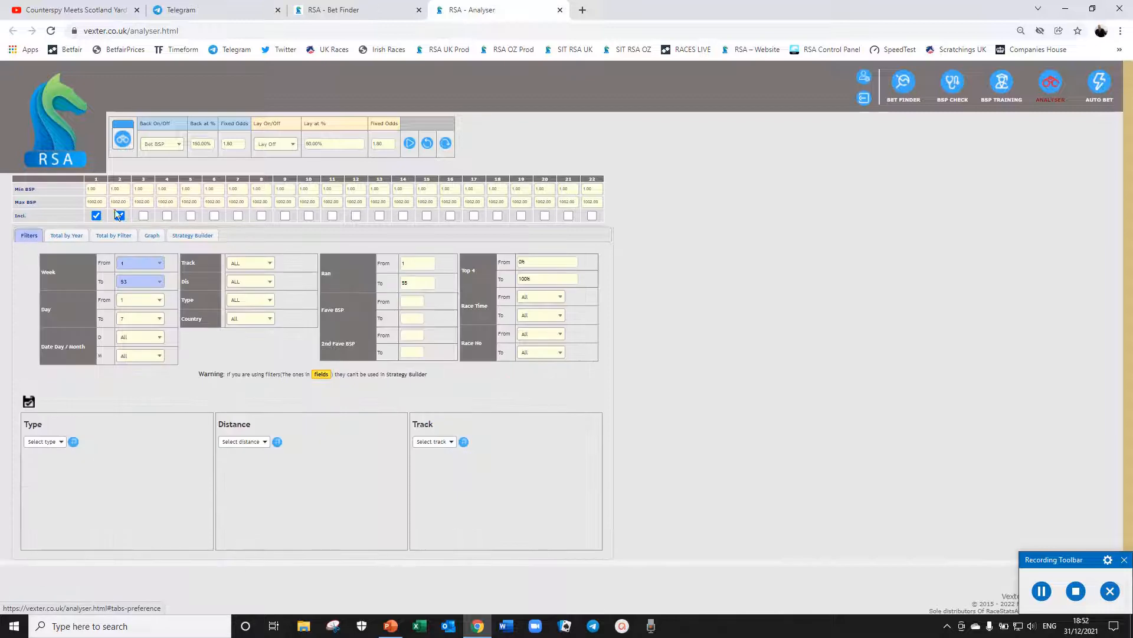
{"action": "left_click", "coordinate": [144, 216]}
{"action": "left_click", "coordinate": [167, 216]}
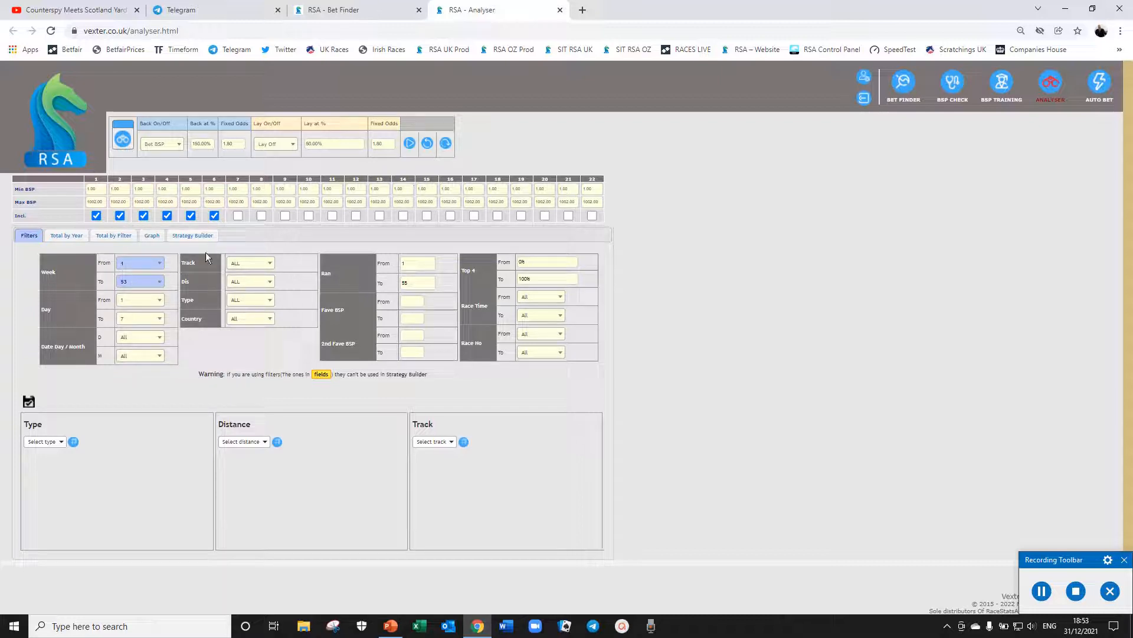
{"action": "left_click", "coordinate": [153, 236]}
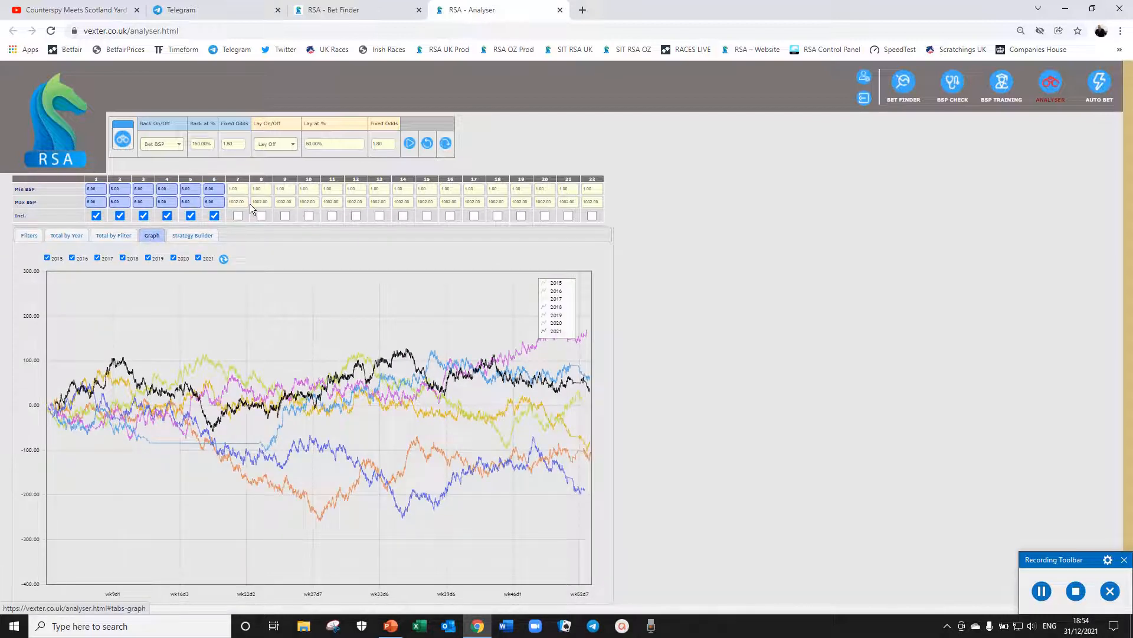
{"action": "left_click", "coordinate": [61, 238]}
{"action": "left_click", "coordinate": [25, 237]}
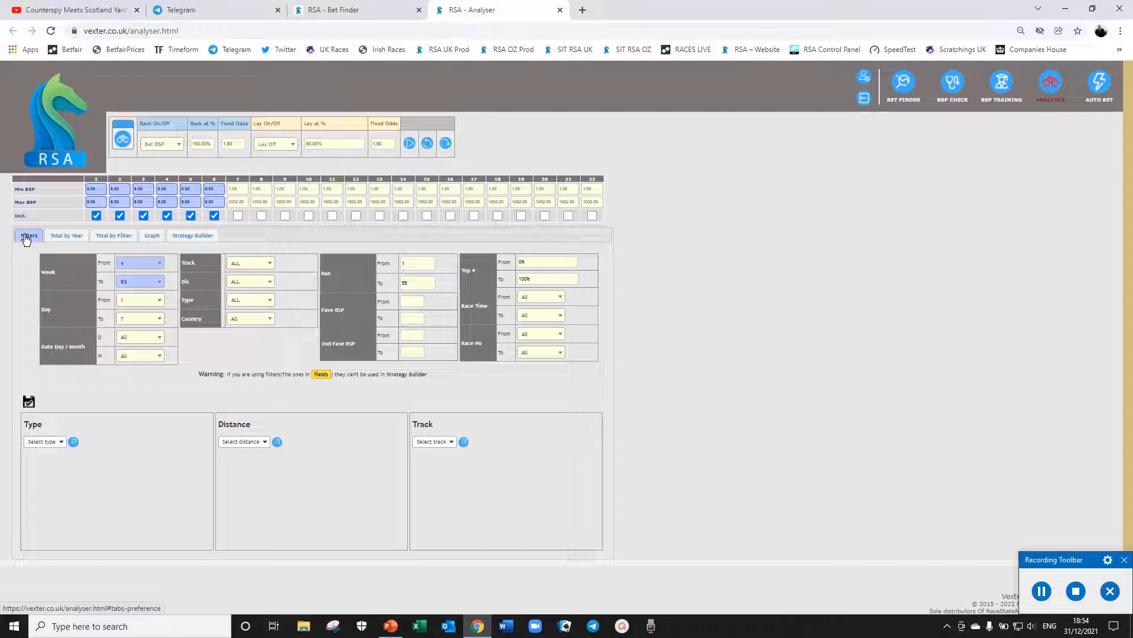
{"action": "left_click", "coordinate": [152, 236]}
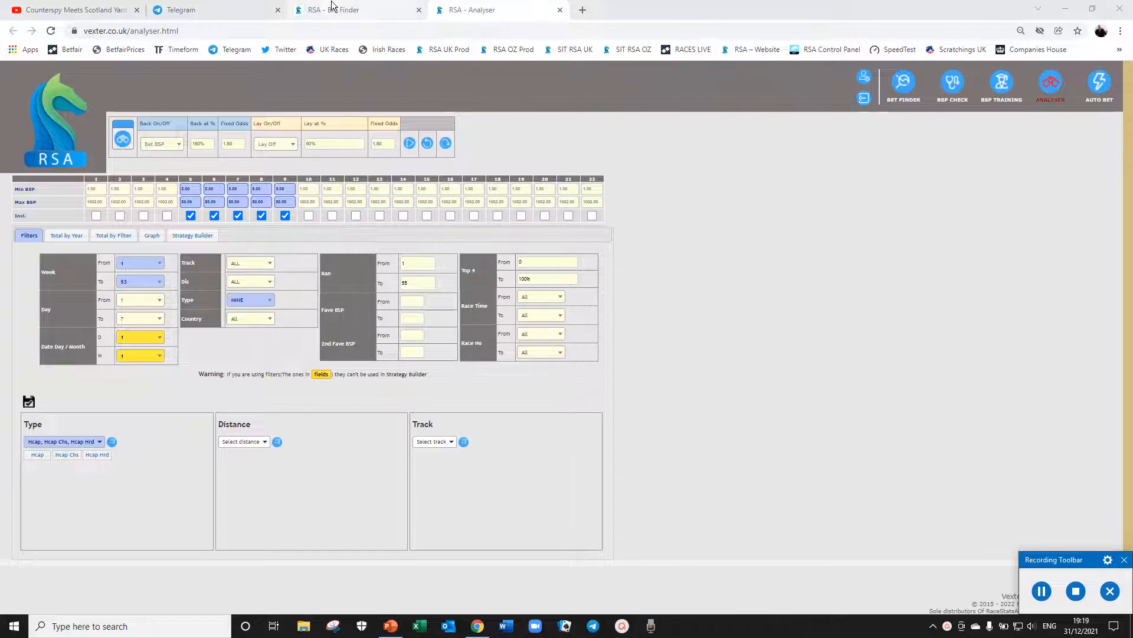
Step: Check the selection in Bet Finder, and open the Strategy Builder in the Analyser
{"action": "left_click", "coordinate": [349, 12]}
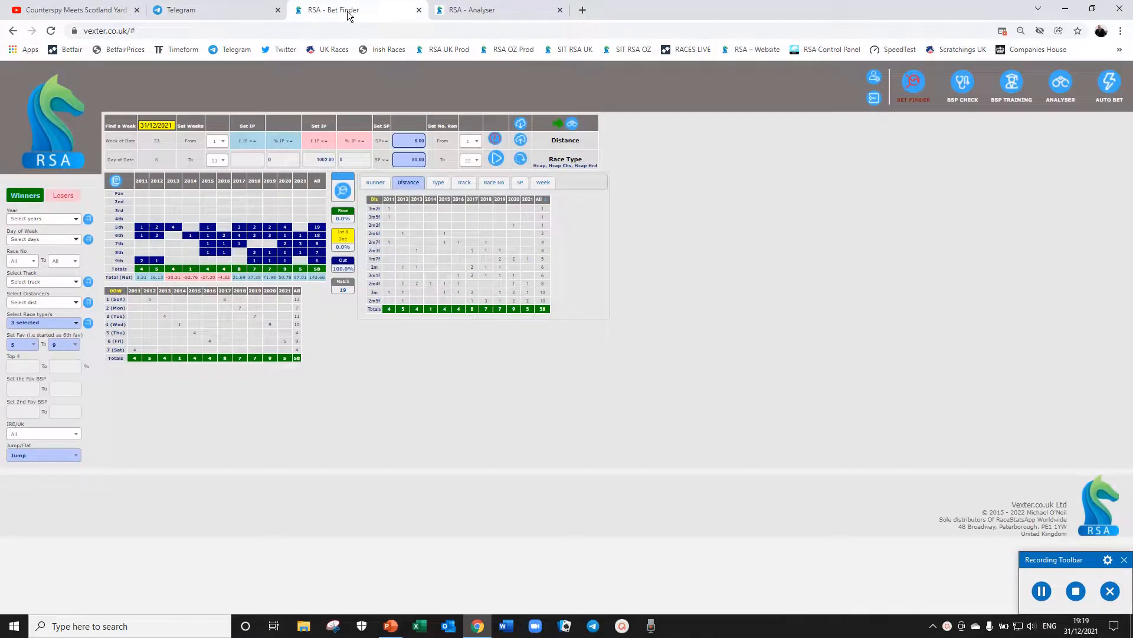
{"action": "left_click", "coordinate": [493, 10]}
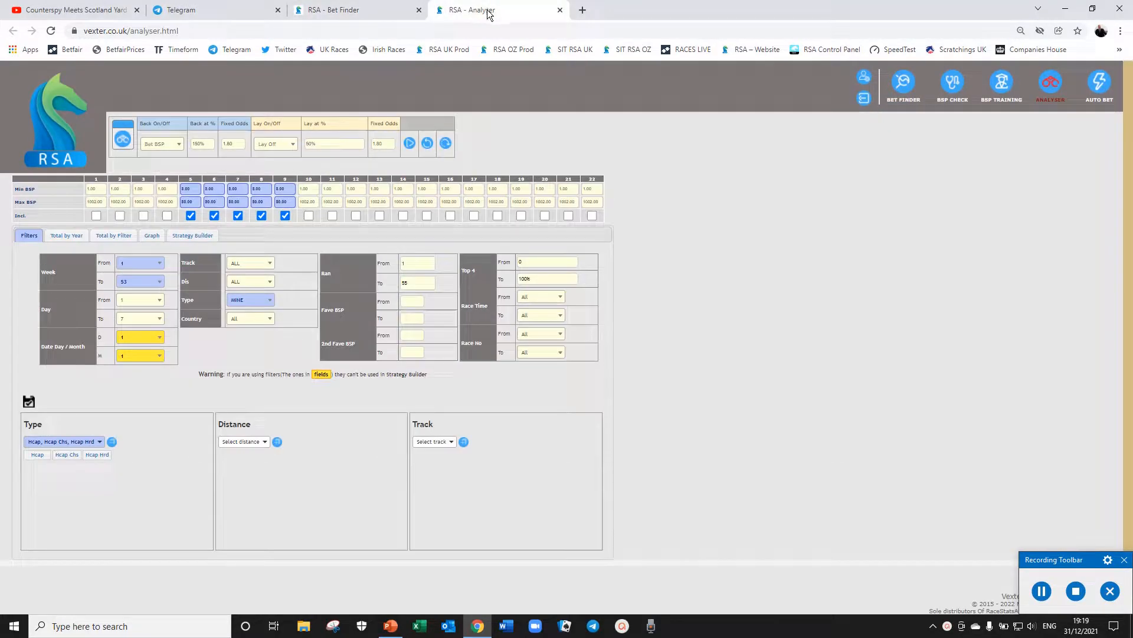
{"action": "left_click", "coordinate": [192, 235]}
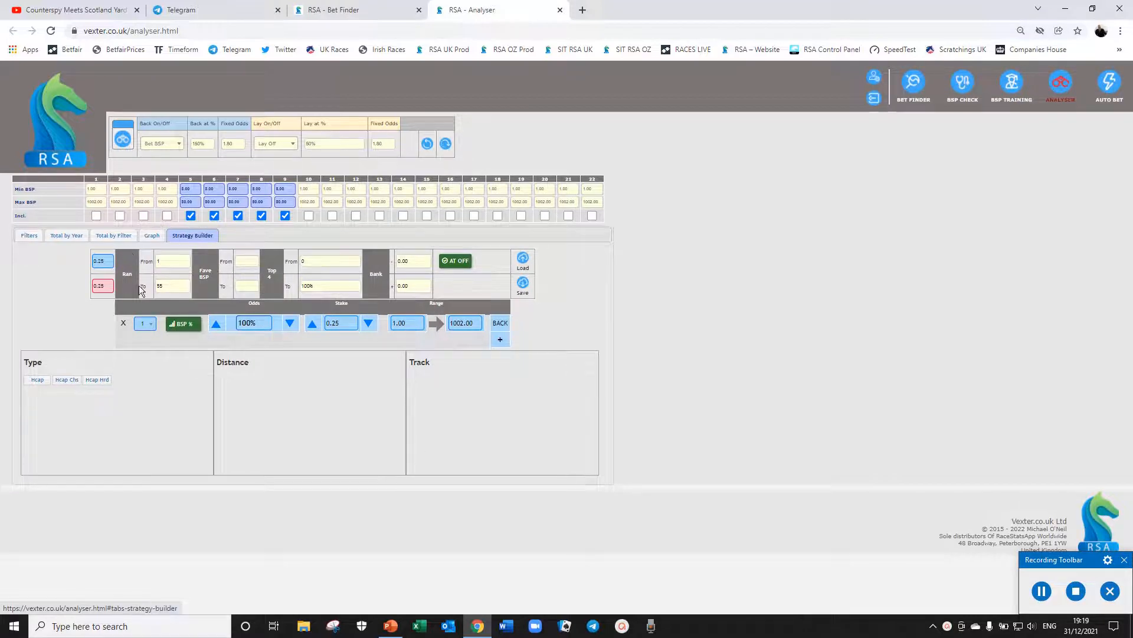
Step: Add seven more back bet rows to the strategy
{"action": "left_click", "coordinate": [501, 340]}
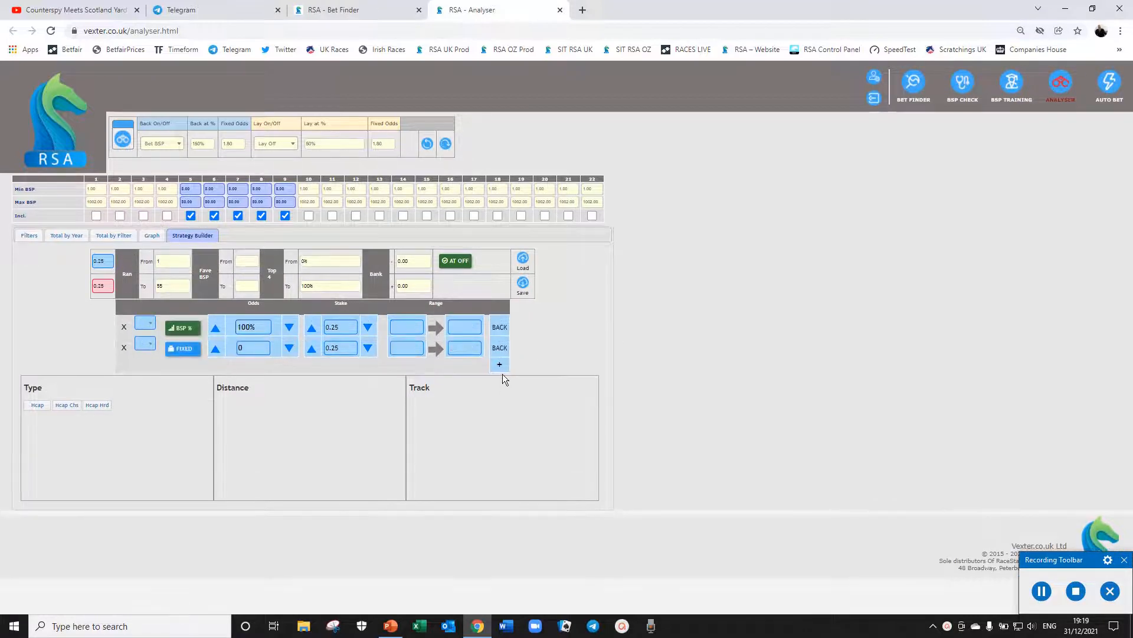
{"action": "left_click", "coordinate": [499, 364]}
{"action": "left_click", "coordinate": [500, 385]}
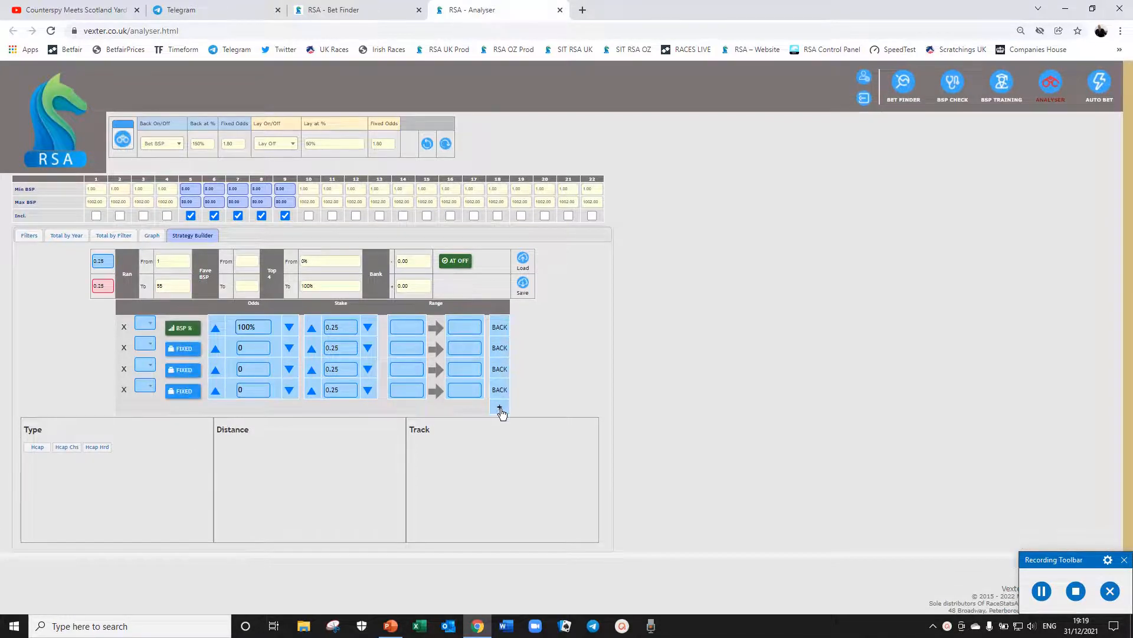
{"action": "left_click", "coordinate": [500, 407]}
{"action": "left_click", "coordinate": [499, 428]}
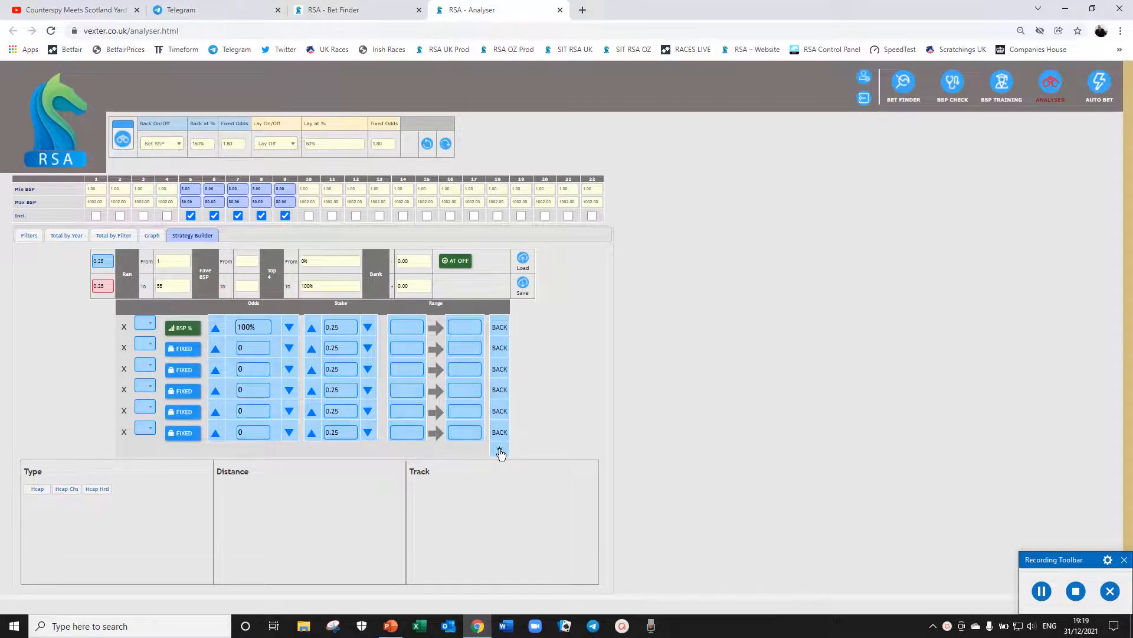
{"action": "left_click", "coordinate": [500, 448]}
{"action": "left_click", "coordinate": [500, 470]}
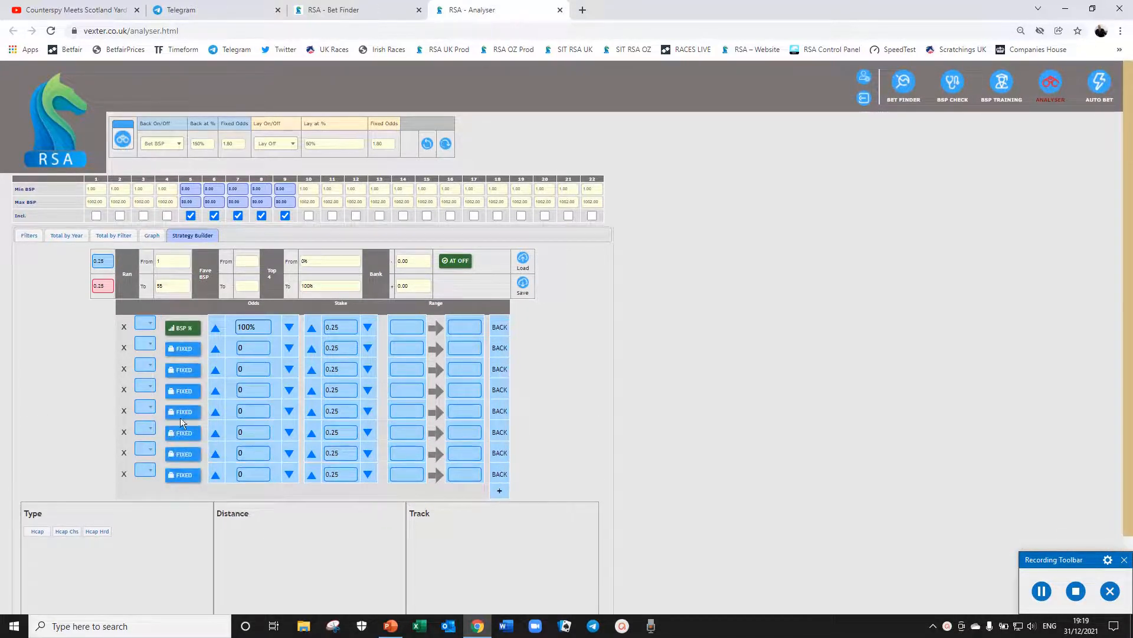
Step: Assign runners 5, 6, 7, 8 and 9 to the first five back bet rows of the strategy
{"action": "left_click", "coordinate": [144, 324]}
{"action": "left_click", "coordinate": [145, 354]}
{"action": "left_click", "coordinate": [145, 342]}
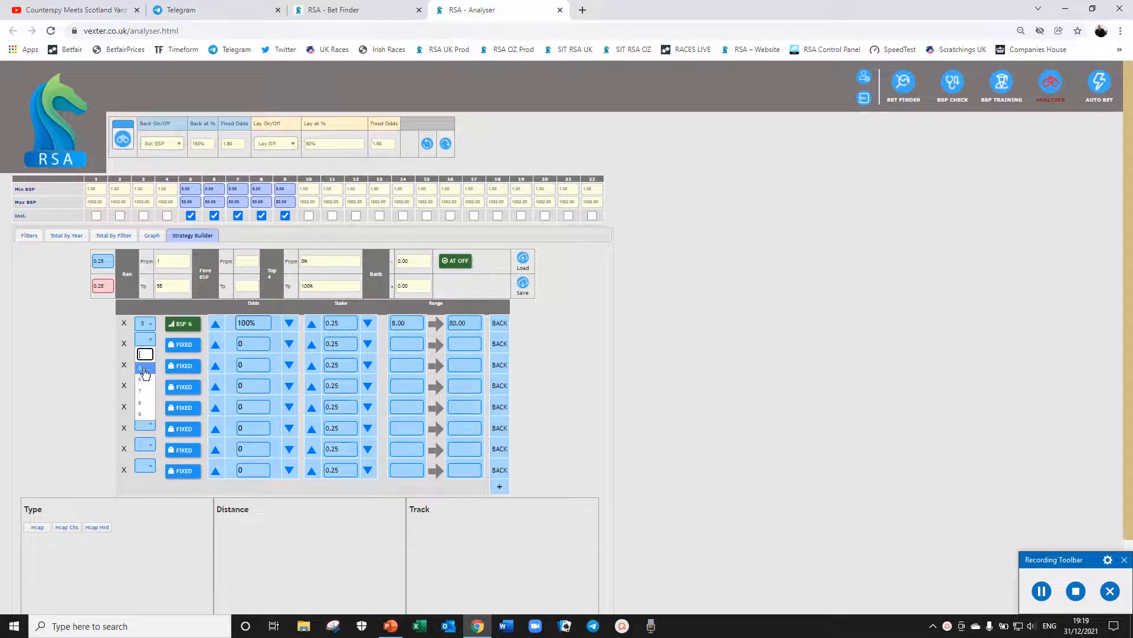
{"action": "left_click", "coordinate": [146, 374]}
{"action": "left_click", "coordinate": [146, 359]}
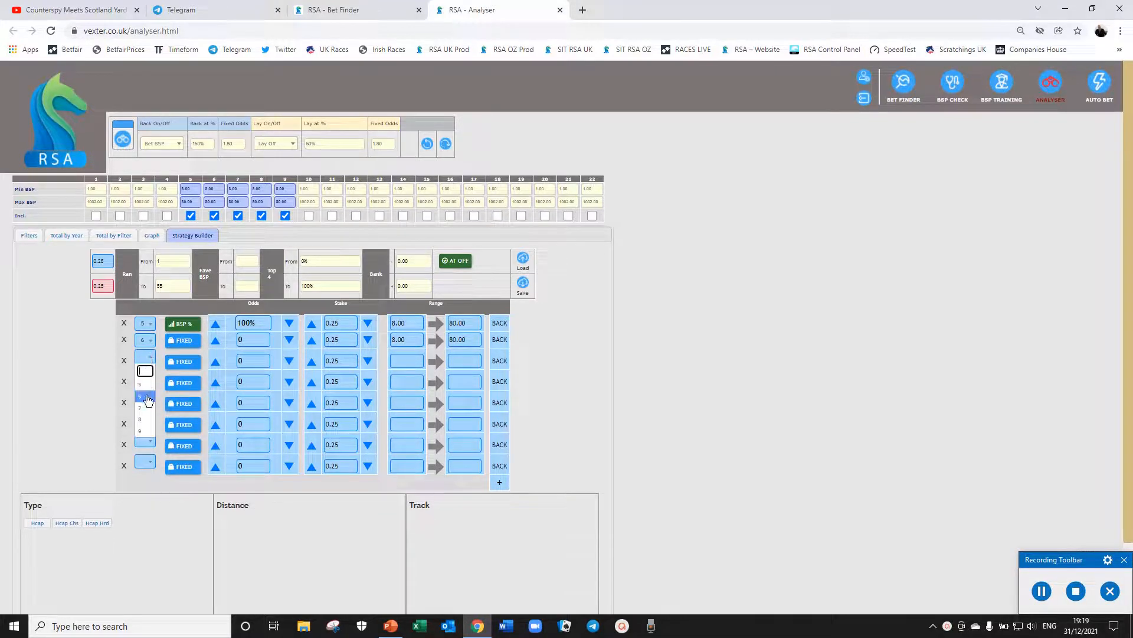
{"action": "left_click", "coordinate": [145, 390]}
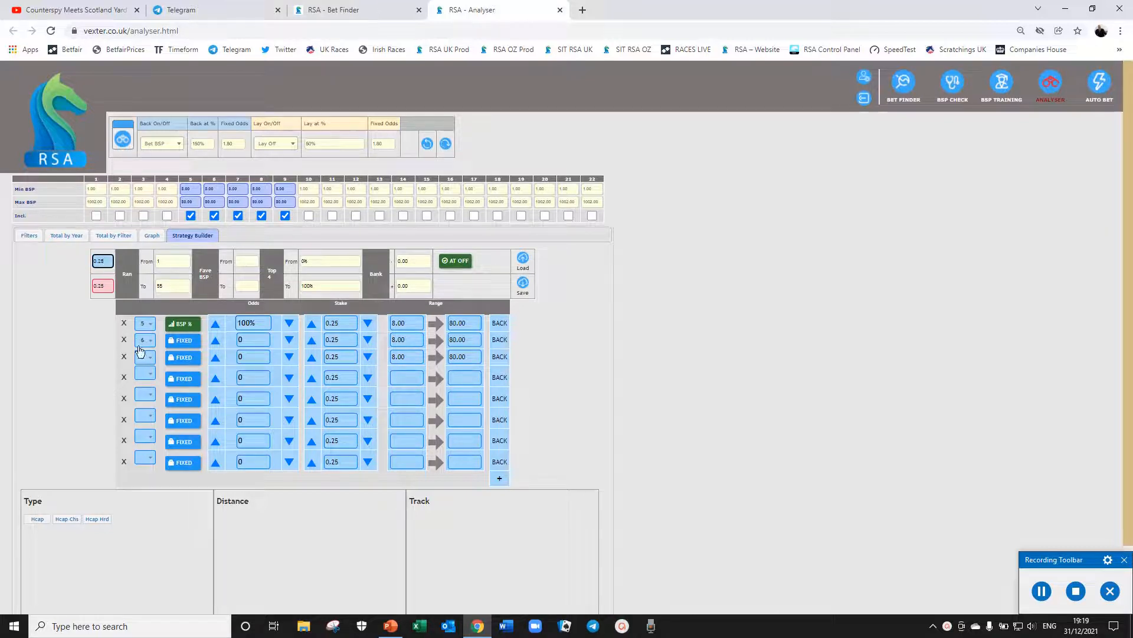
{"action": "left_click", "coordinate": [148, 375]}
{"action": "left_click", "coordinate": [147, 439]}
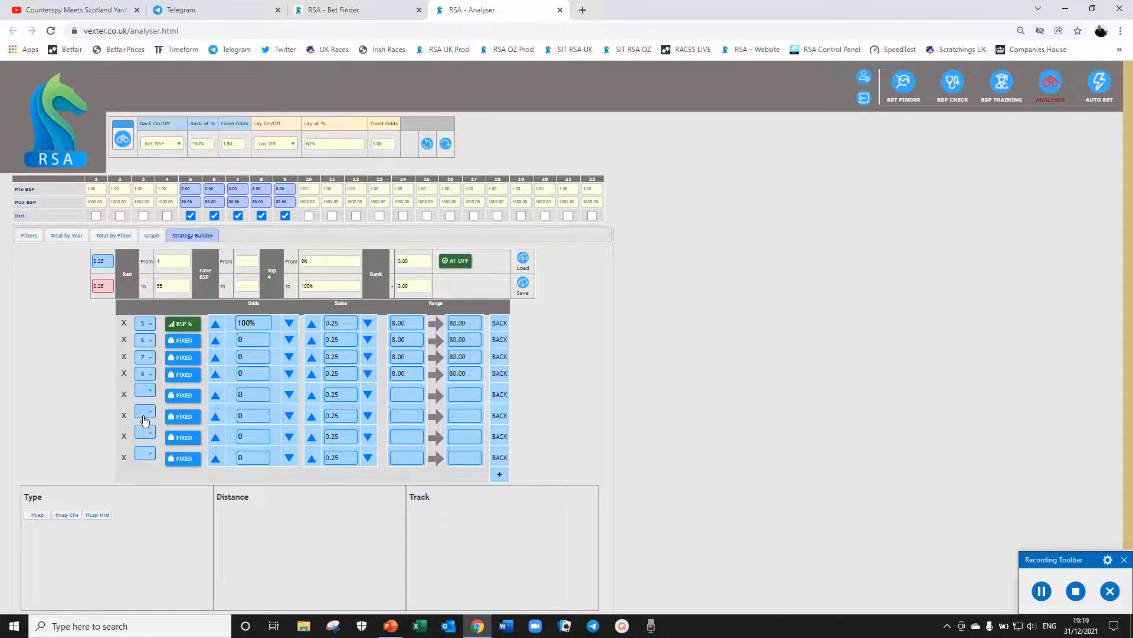
{"action": "left_click", "coordinate": [148, 392]}
{"action": "left_click", "coordinate": [144, 458]}
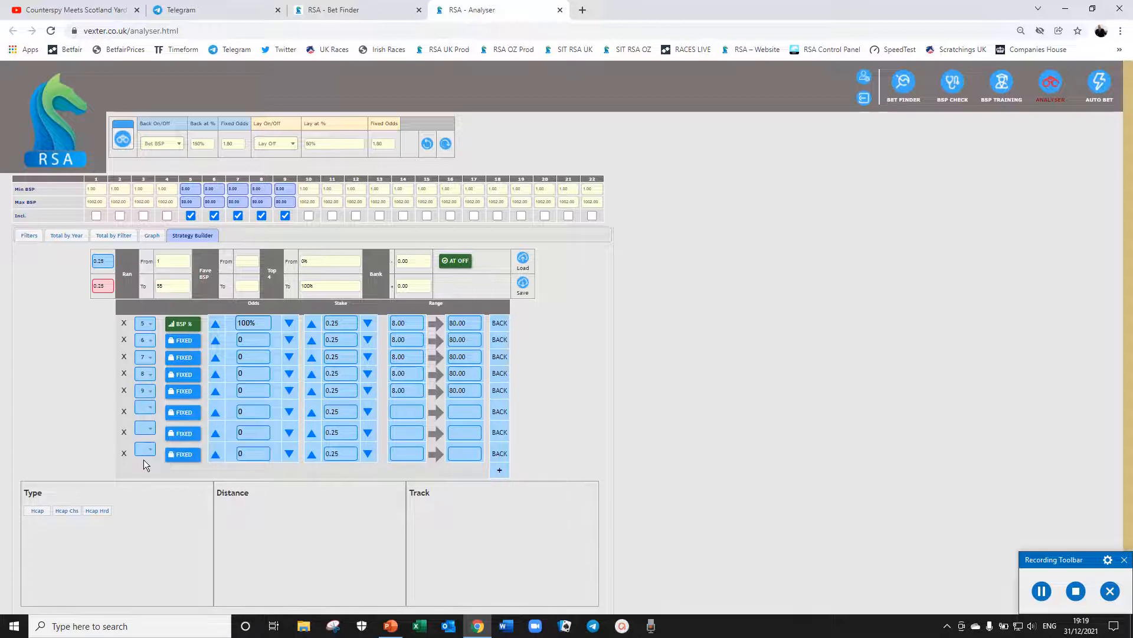
Step: Delete the three unassigned bet rows below the runner 9 row
{"action": "left_click", "coordinate": [124, 411]}
{"action": "left_click", "coordinate": [125, 413]}
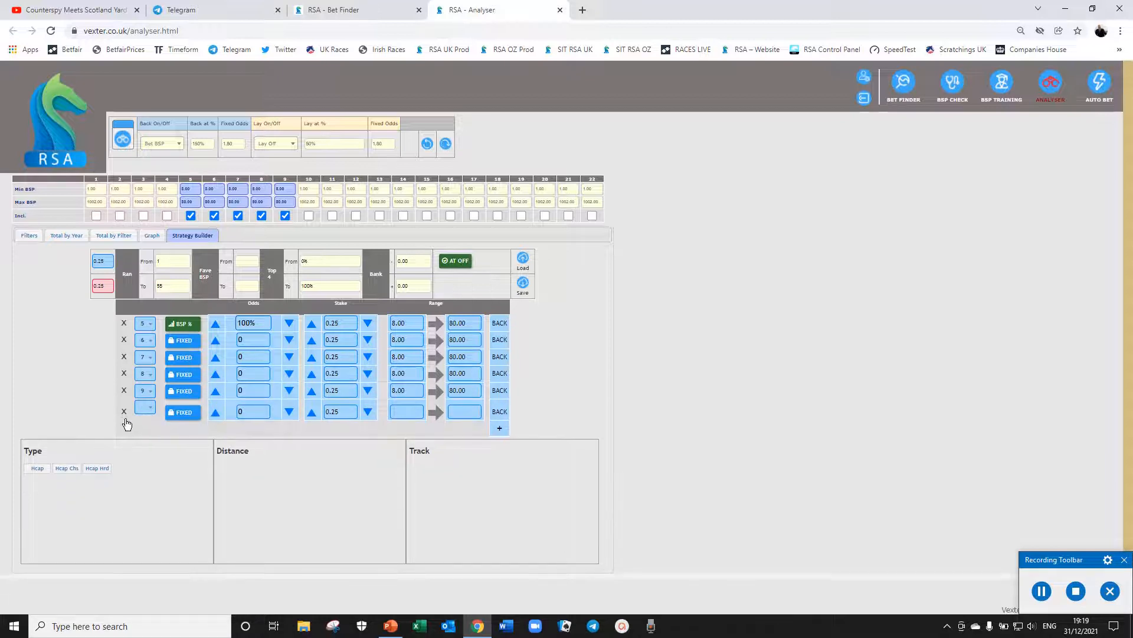
{"action": "left_click", "coordinate": [124, 411]}
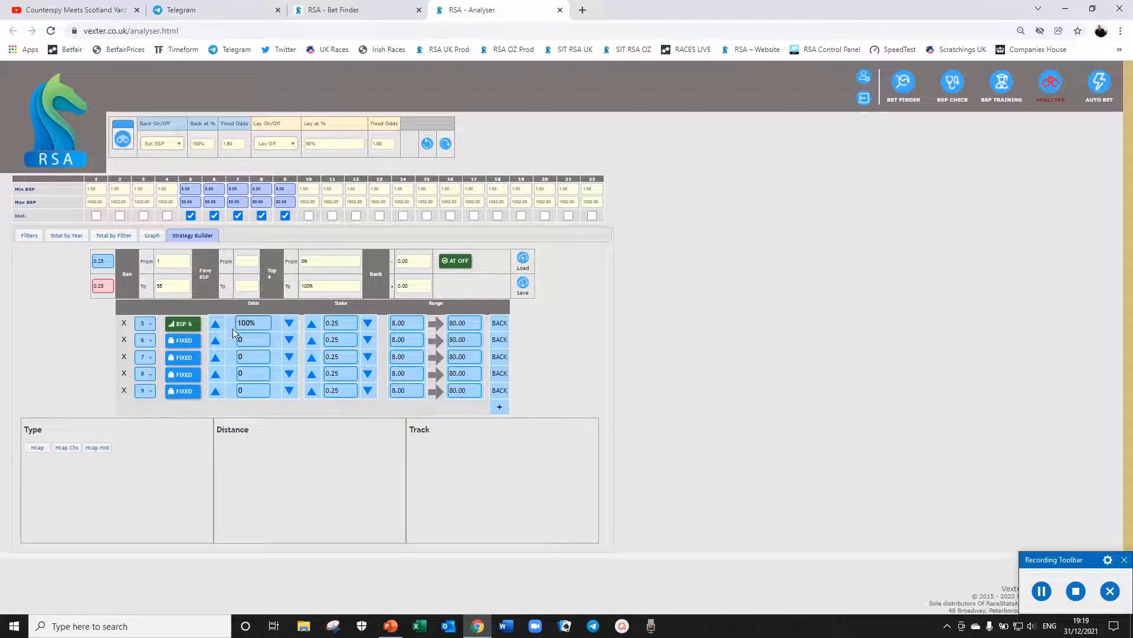
Step: Switch the odds type of the runner 6, 7, 8 and 9 rows from fixed to BSP %
{"action": "left_click", "coordinate": [185, 340]}
{"action": "left_click", "coordinate": [186, 359]}
{"action": "left_click", "coordinate": [184, 374]}
{"action": "left_click", "coordinate": [183, 391]}
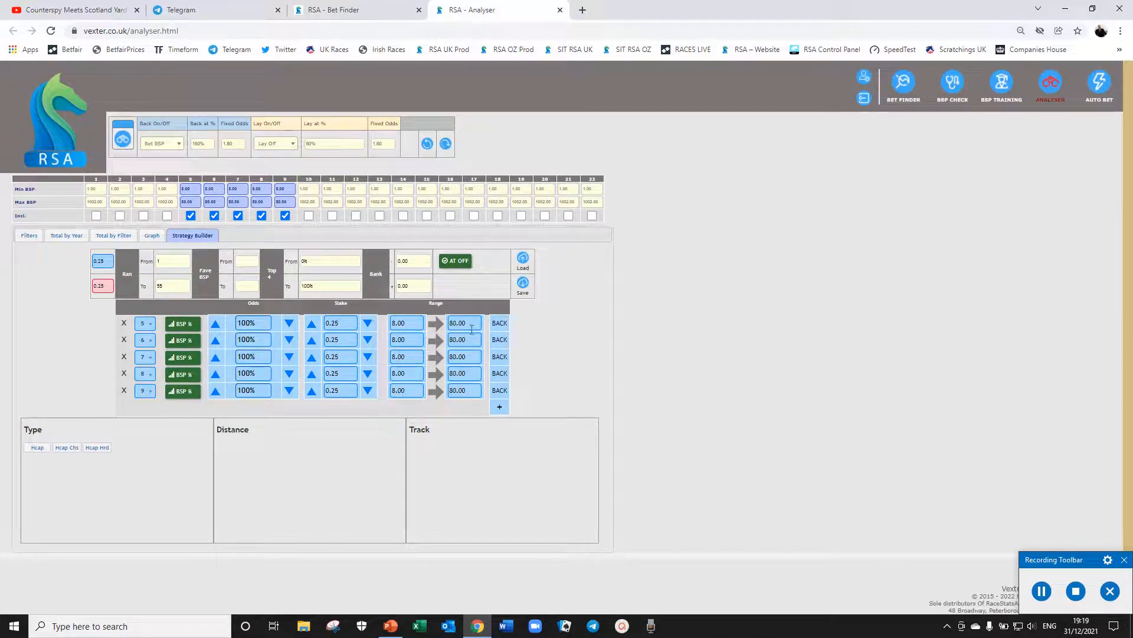
Step: Make the first two rows runner 5 back bets at 85% and 120% of BSP, adding one spare row to the strategy
{"action": "left_click", "coordinate": [267, 325]}
{"action": "type", "text": "85%"}
{"action": "left_click", "coordinate": [495, 412]}
{"action": "left_click", "coordinate": [151, 342]}
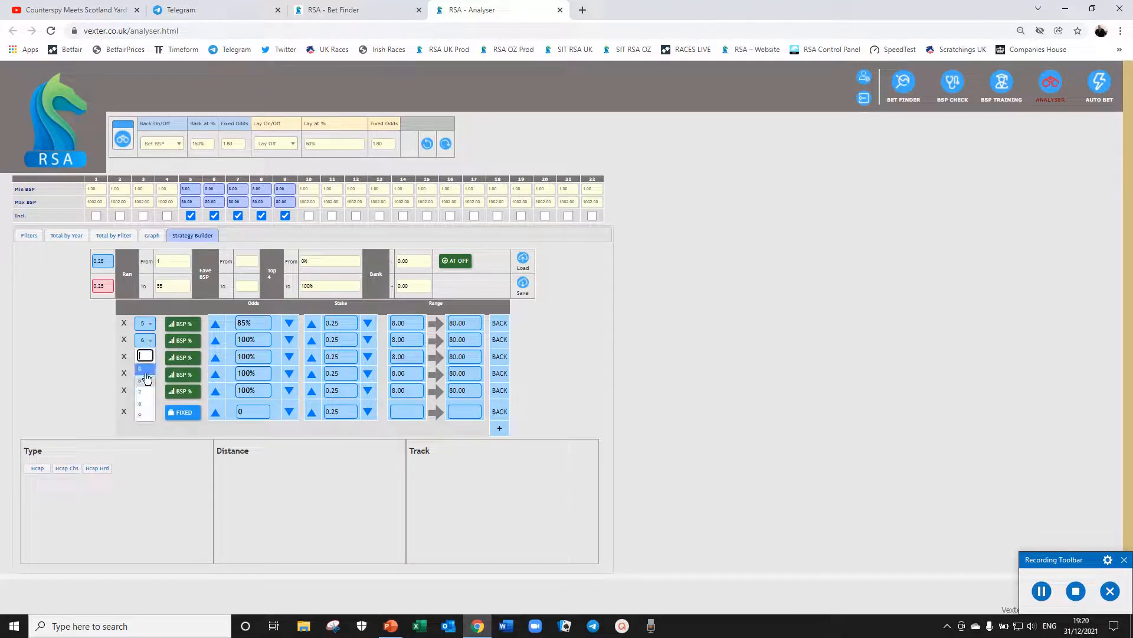
{"action": "left_click", "coordinate": [146, 375]}
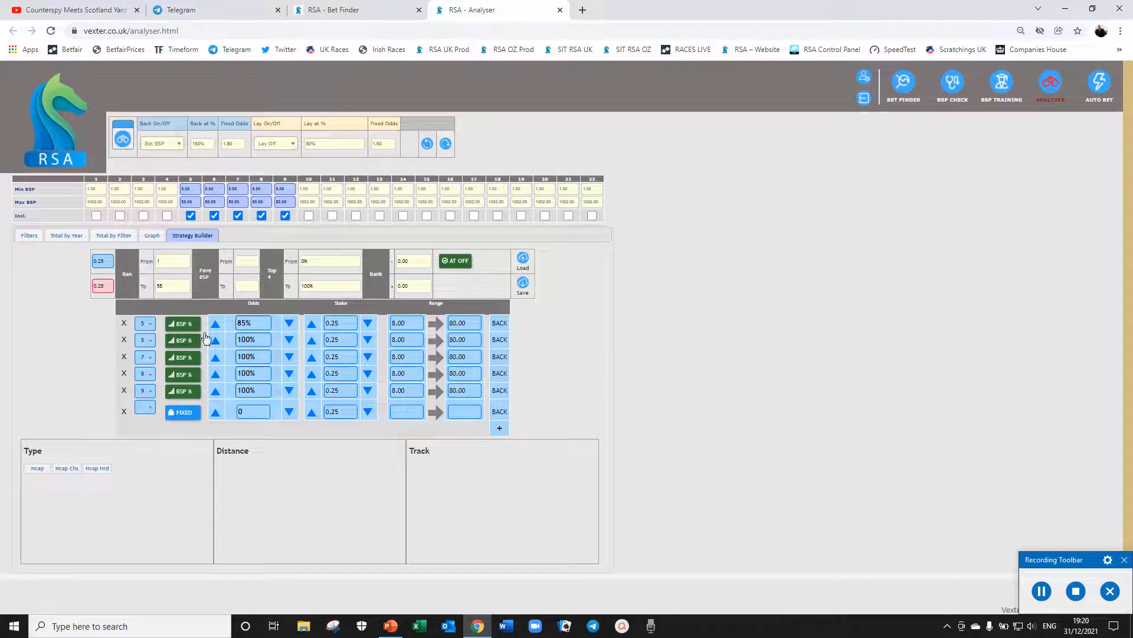
{"action": "left_click", "coordinate": [262, 340]}
{"action": "type", "text": "120%"}
Step: Change the third row to a lay bet on runner 5 at 10% of BSP
{"action": "left_click", "coordinate": [152, 357]}
{"action": "left_click", "coordinate": [147, 369]}
{"action": "left_click", "coordinate": [499, 356]}
{"action": "left_click", "coordinate": [247, 357]}
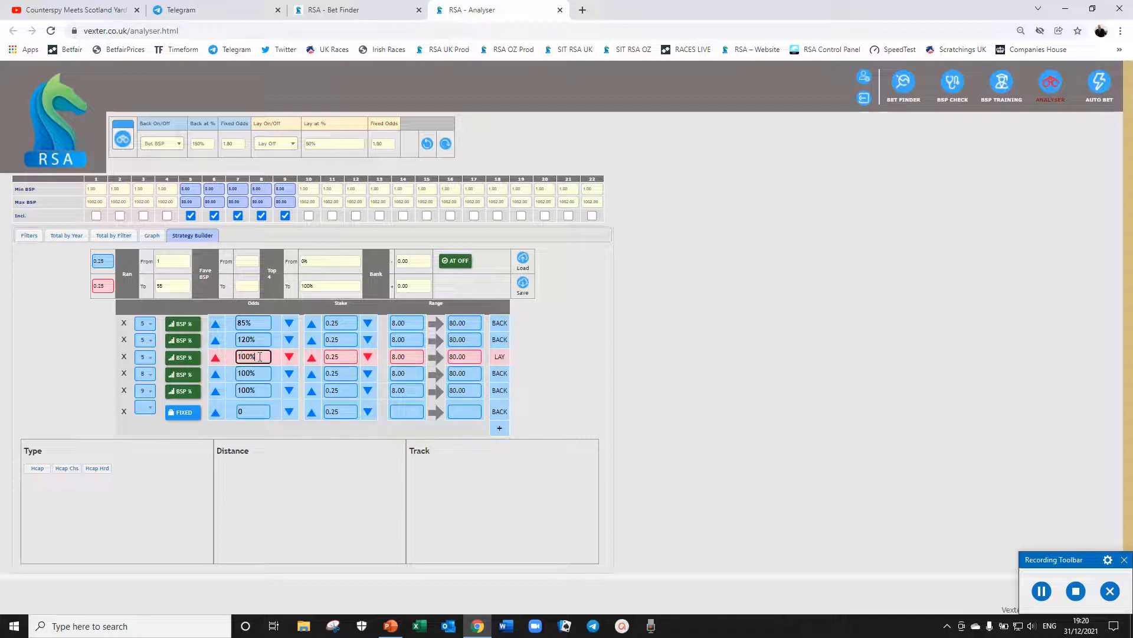
{"action": "type", "text": "10"}
{"action": "triple_click", "coordinate": [269, 357]}
{"action": "type", "text": "10"}
Step: Raise the runner 5 stakes to 1.00 and 0.75 for the back bets and 1.25 for the lay bet
{"action": "left_click", "coordinate": [354, 357]}
{"action": "left_click", "coordinate": [312, 357]}
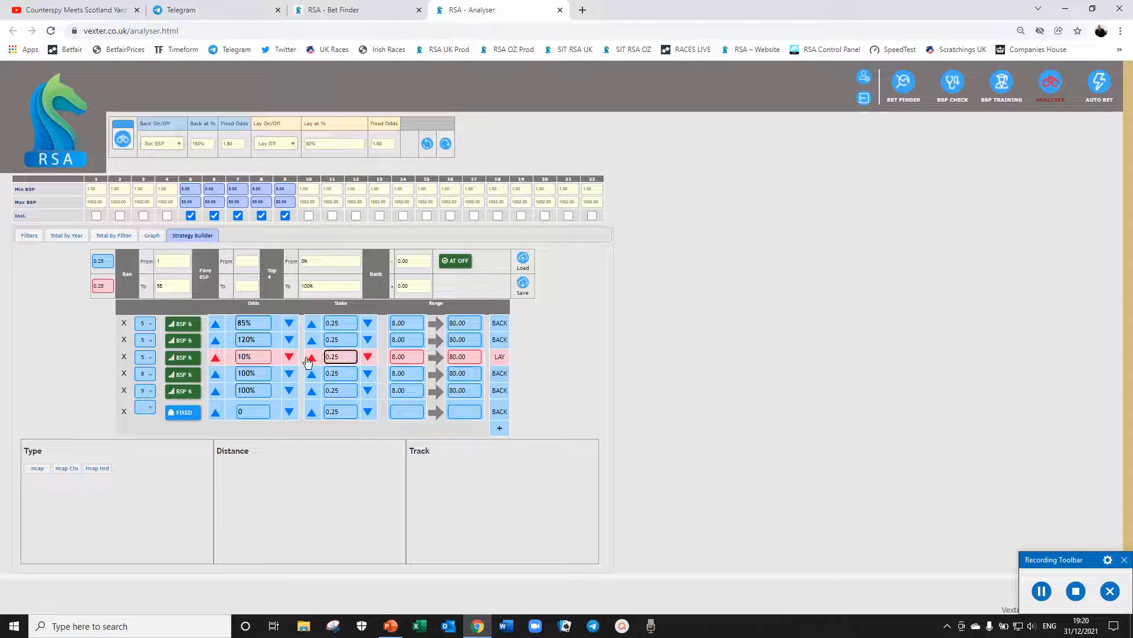
{"action": "left_click", "coordinate": [312, 357]}
{"action": "left_click", "coordinate": [311, 357]}
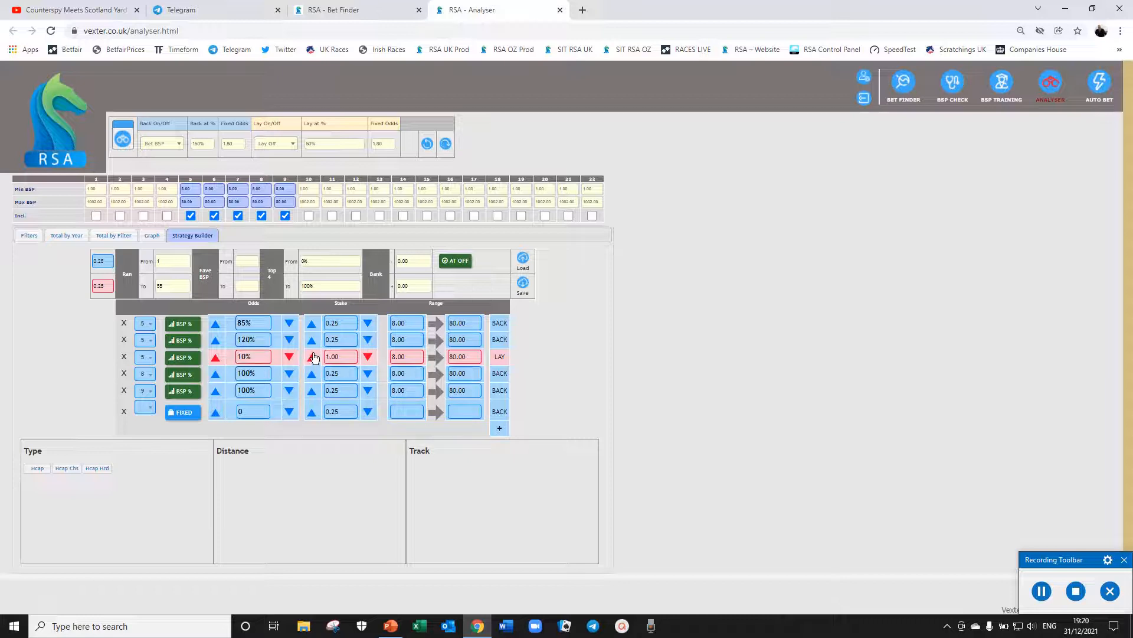
{"action": "left_click", "coordinate": [311, 324]}
{"action": "left_click", "coordinate": [312, 357]}
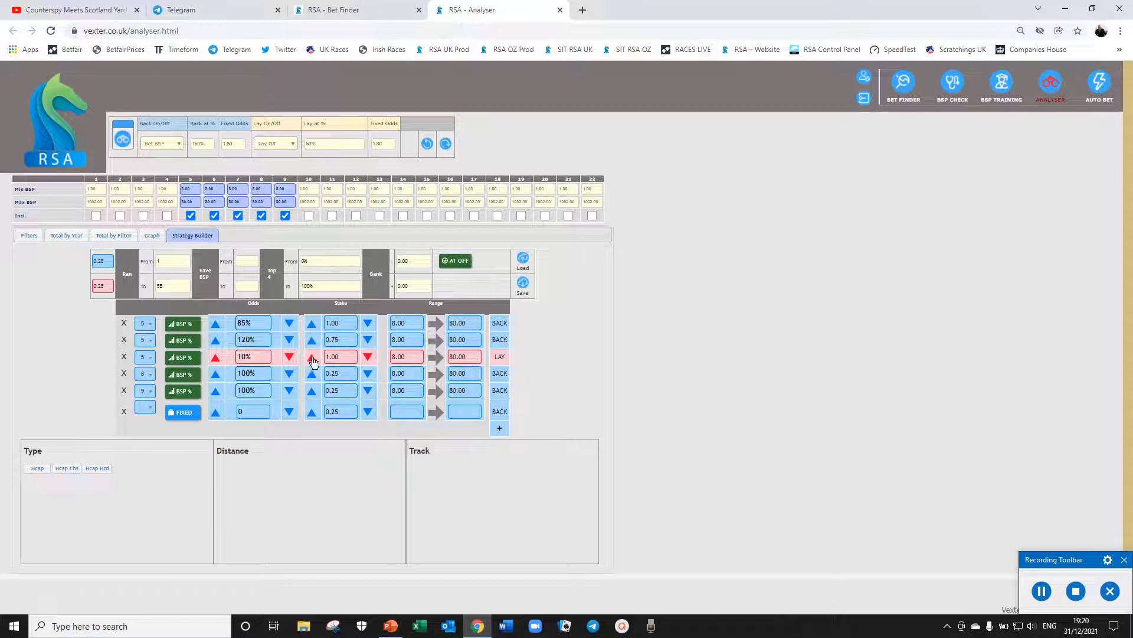
Step: Delete the runner 8 and 9 back bet rows, and add another row to the strategy
{"action": "left_click", "coordinate": [124, 373]}
{"action": "left_click", "coordinate": [124, 373]}
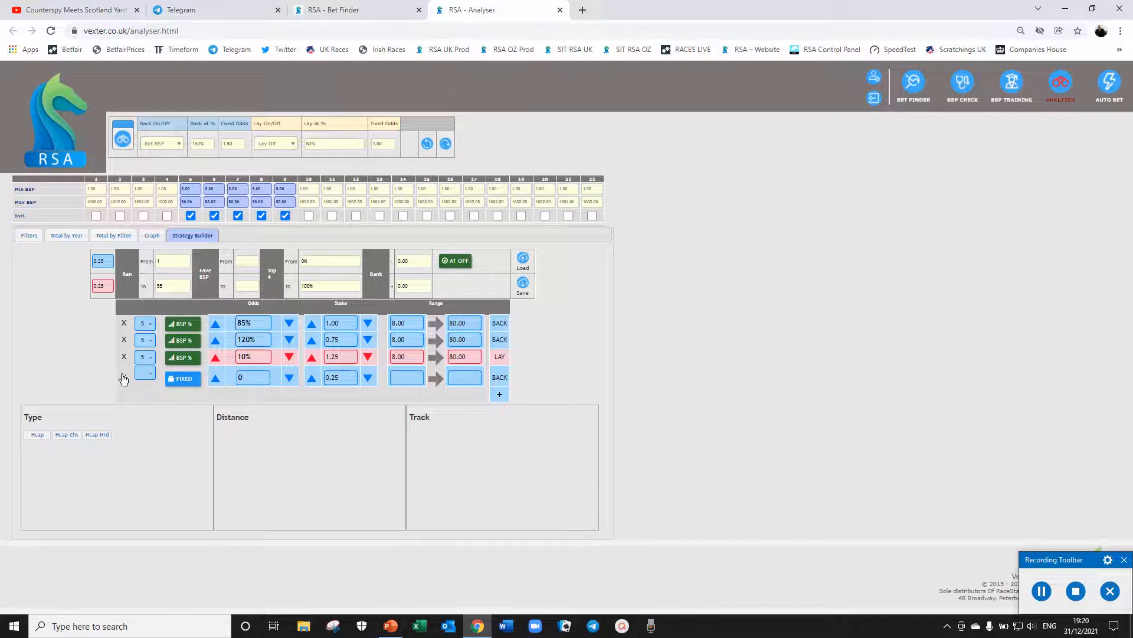
{"action": "left_click", "coordinate": [500, 394]}
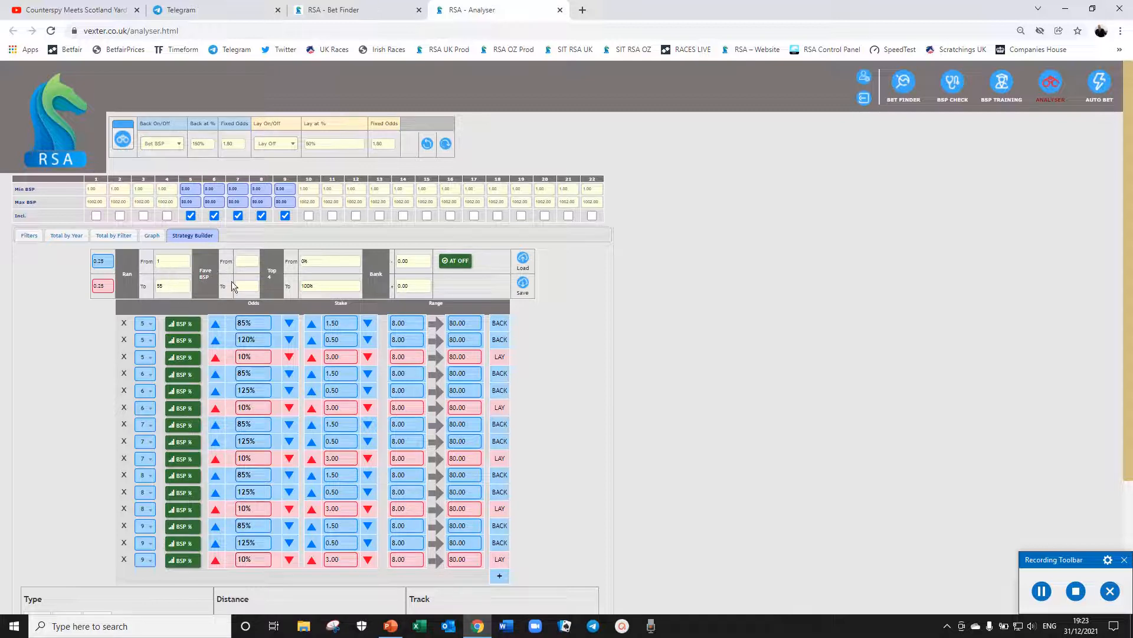
Step: Set the strategy's bank limits to 40.00 in the upper field and 25.00 in the lower field
{"action": "double_click", "coordinate": [414, 259]}
{"action": "type", "text": "0.40"}
{"action": "double_click", "coordinate": [419, 285]}
{"action": "type", "text": "0.25"}
Step: Switch the bet timing to At Time and view the available seconds before the official off
{"action": "left_click", "coordinate": [451, 264]}
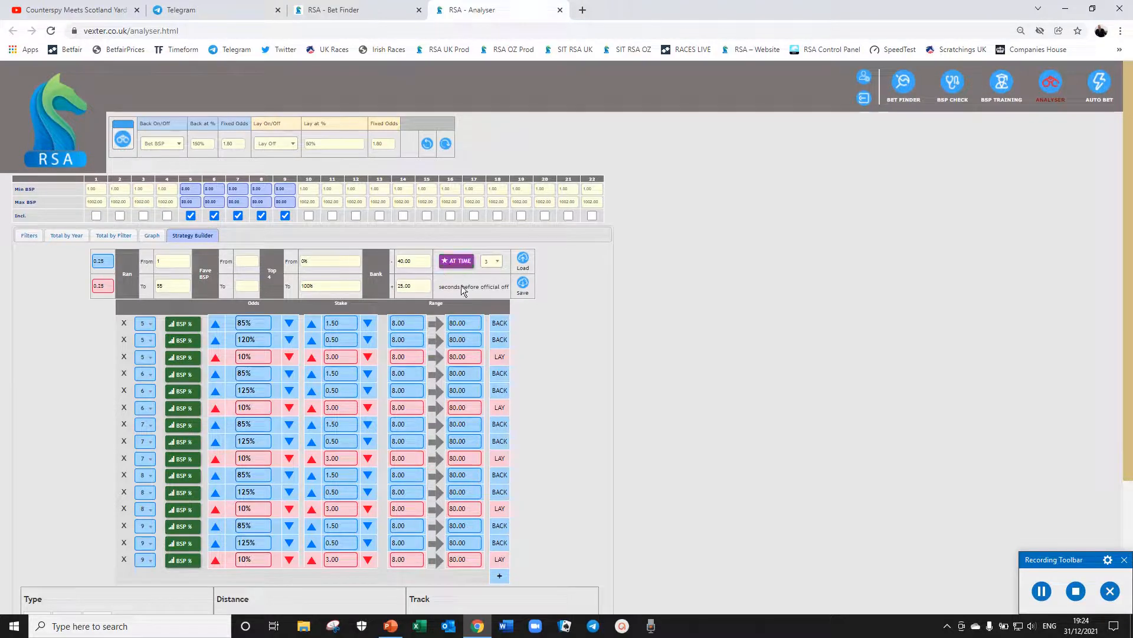
{"action": "left_click", "coordinate": [500, 263]}
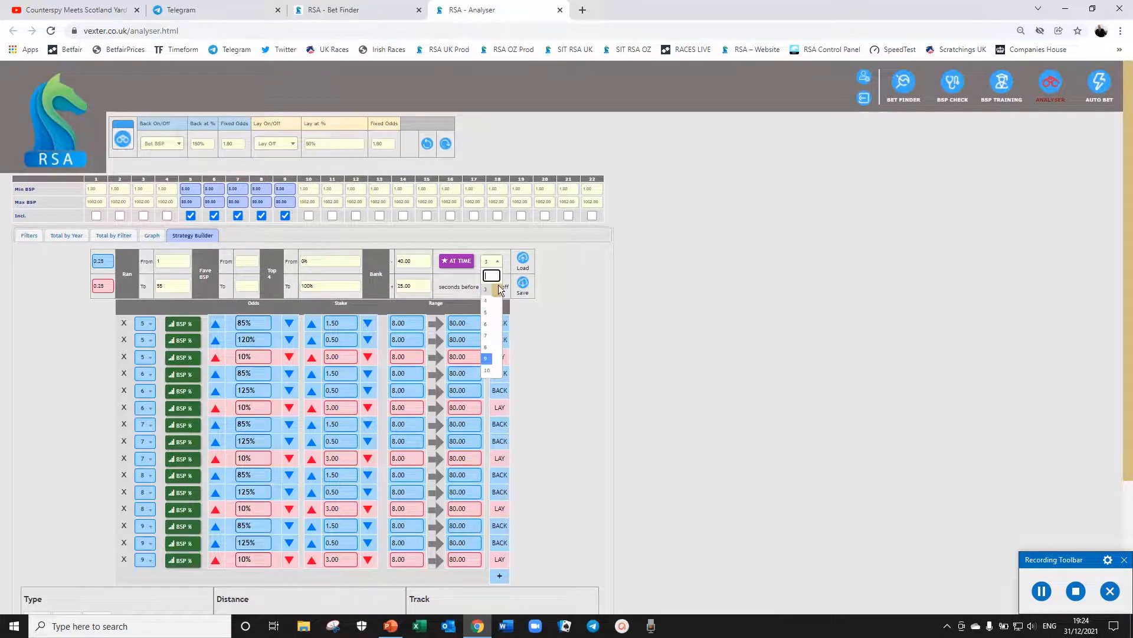
{"action": "left_click", "coordinate": [484, 241]}
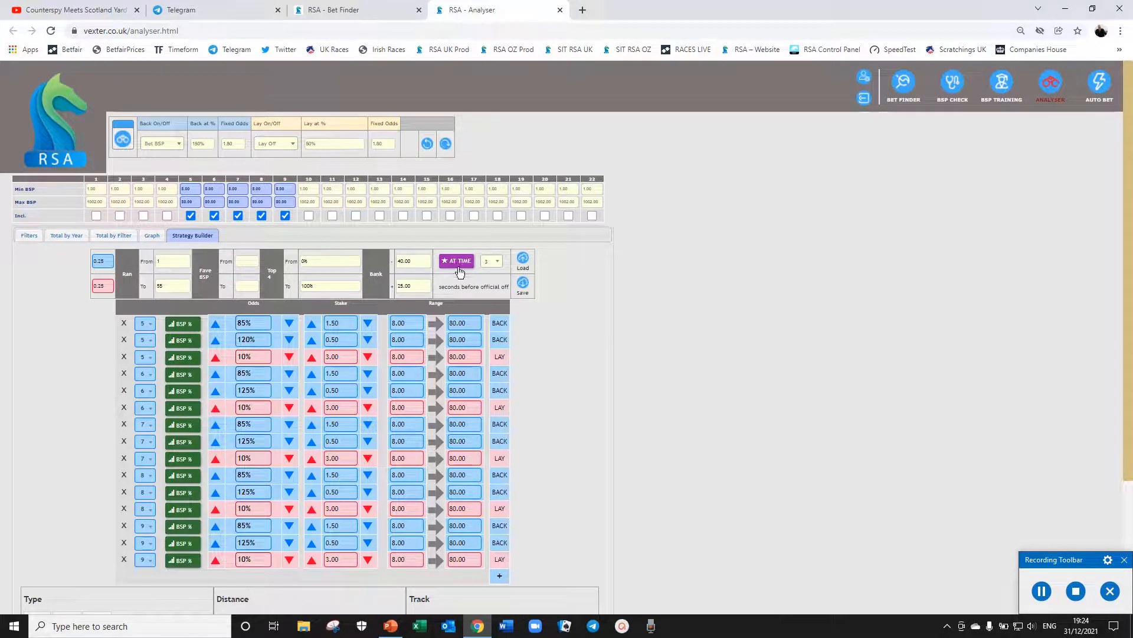
Step: Switch the 85% back bets on runners 5, 6 and 7 to Take BSP
{"action": "left_click", "coordinate": [187, 326]}
{"action": "left_click", "coordinate": [186, 327]}
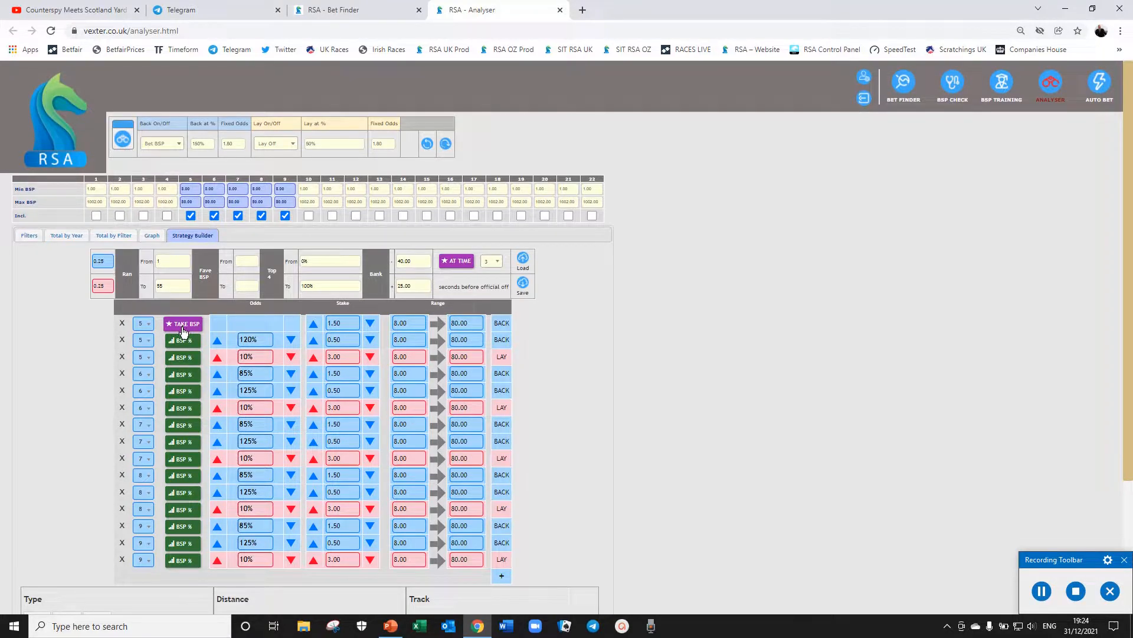
{"action": "left_click", "coordinate": [181, 376]}
{"action": "left_click", "coordinate": [181, 424]}
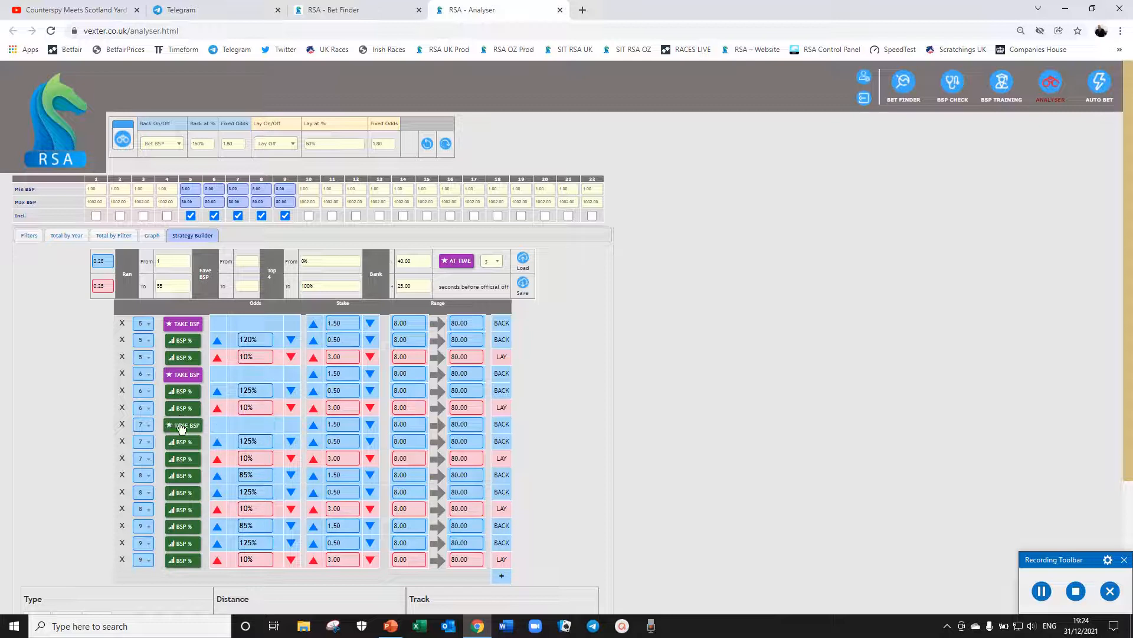
Step: Restore the bet timing to At Off and return the Take BSP rows for runners 5, 6 and 7 to BSP %
{"action": "left_click", "coordinate": [460, 263]}
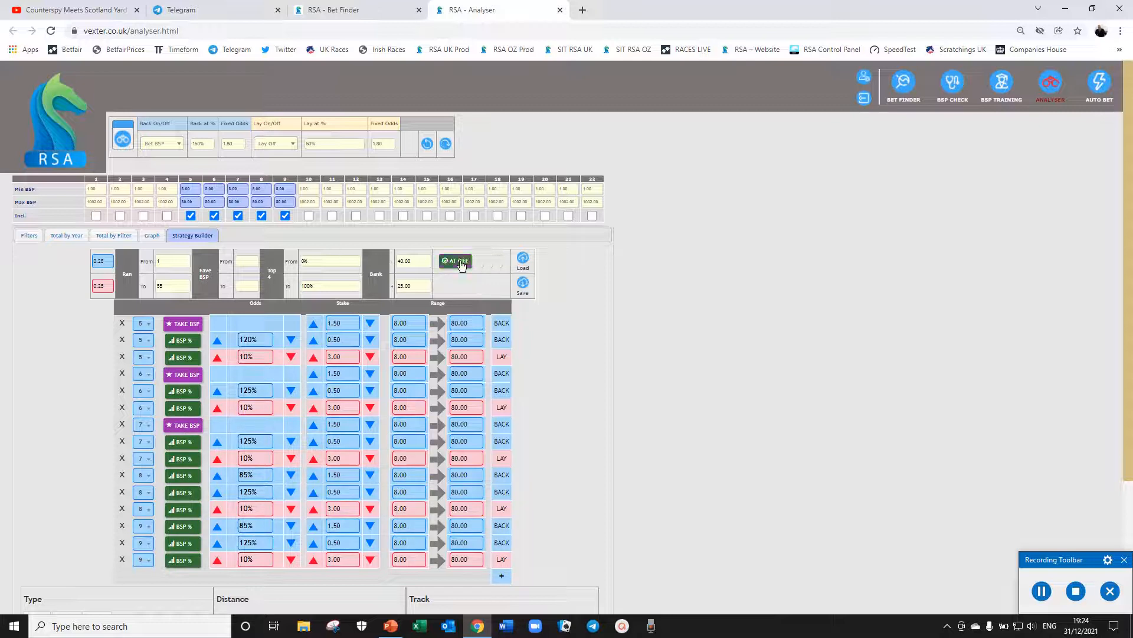
{"action": "left_click", "coordinate": [183, 327]}
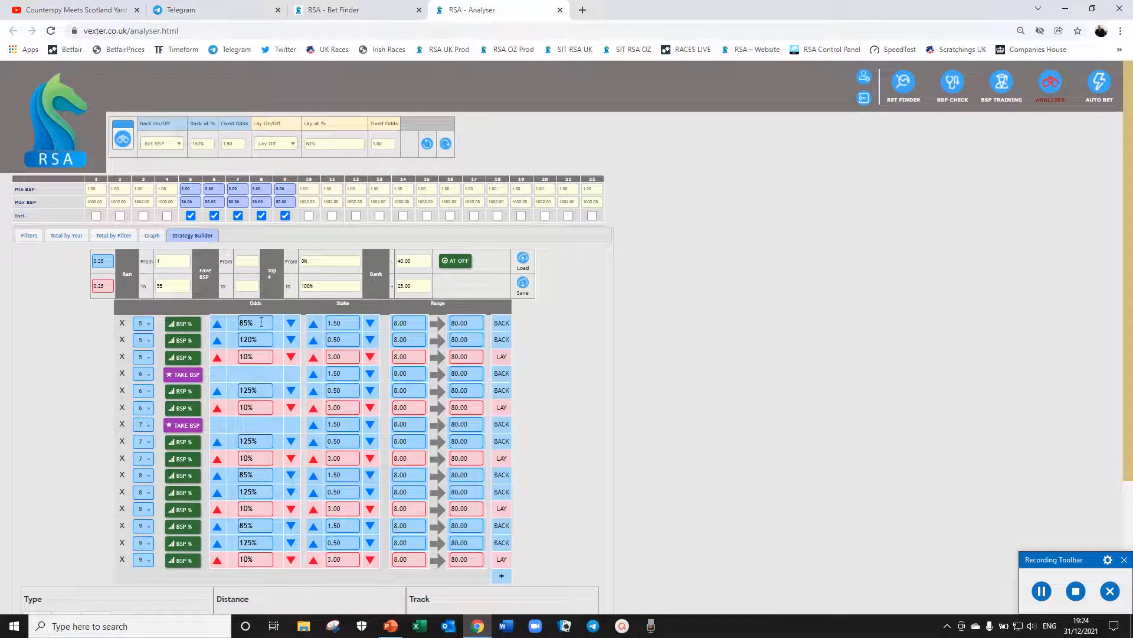
{"action": "left_click", "coordinate": [183, 374]}
{"action": "left_click", "coordinate": [183, 425]}
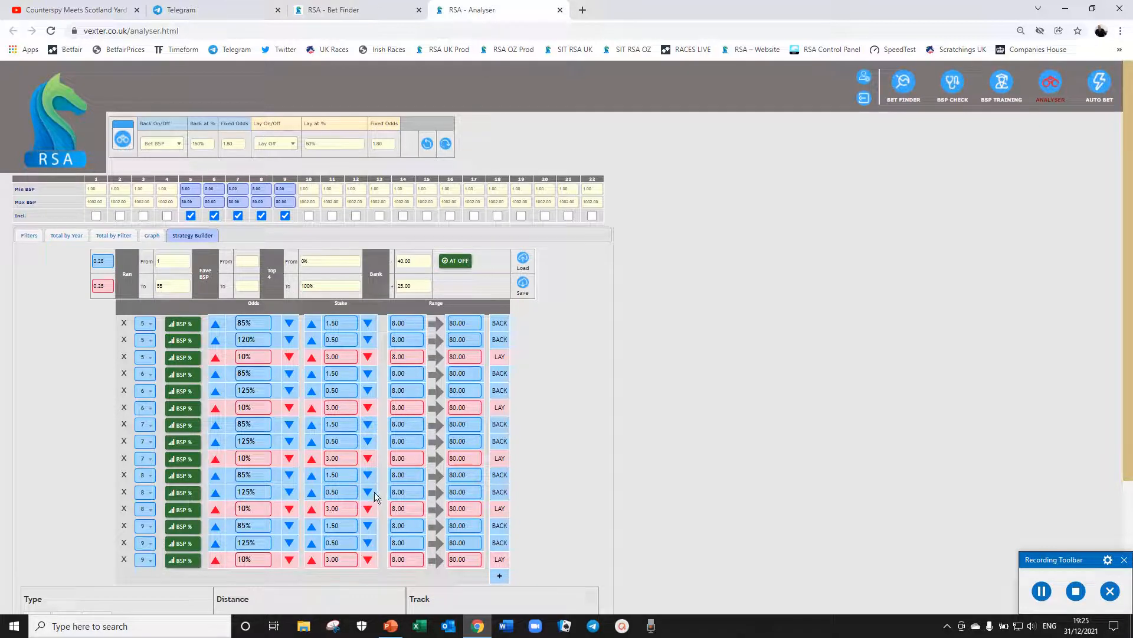
Step: Save the strategy to a file and open the browser's Downloads settings in a new tab
{"action": "left_click", "coordinate": [523, 284]}
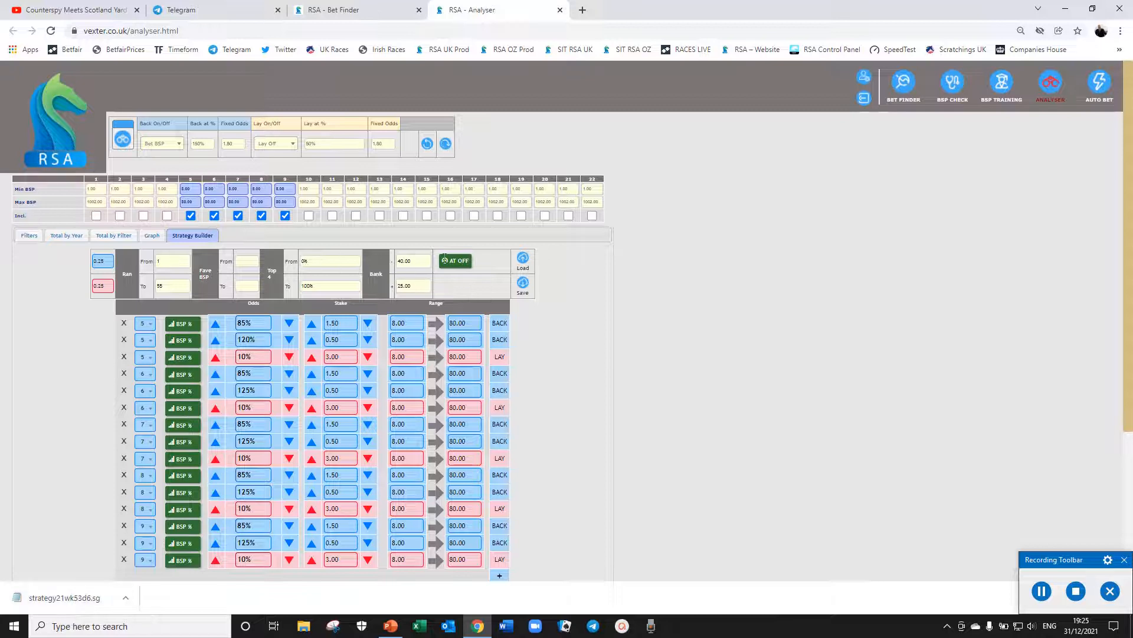
{"action": "left_click", "coordinate": [582, 10]}
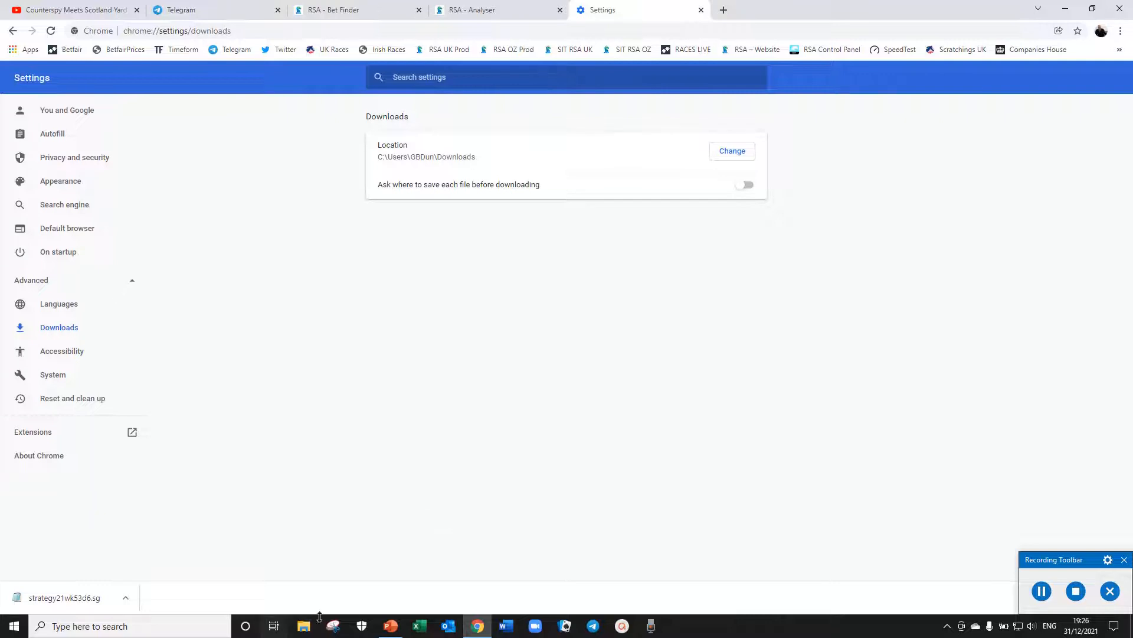
Step: Open the Downloads folder in File Explorer and rename the saved strategy file as Newyearsday2022
{"action": "left_click", "coordinate": [303, 628]}
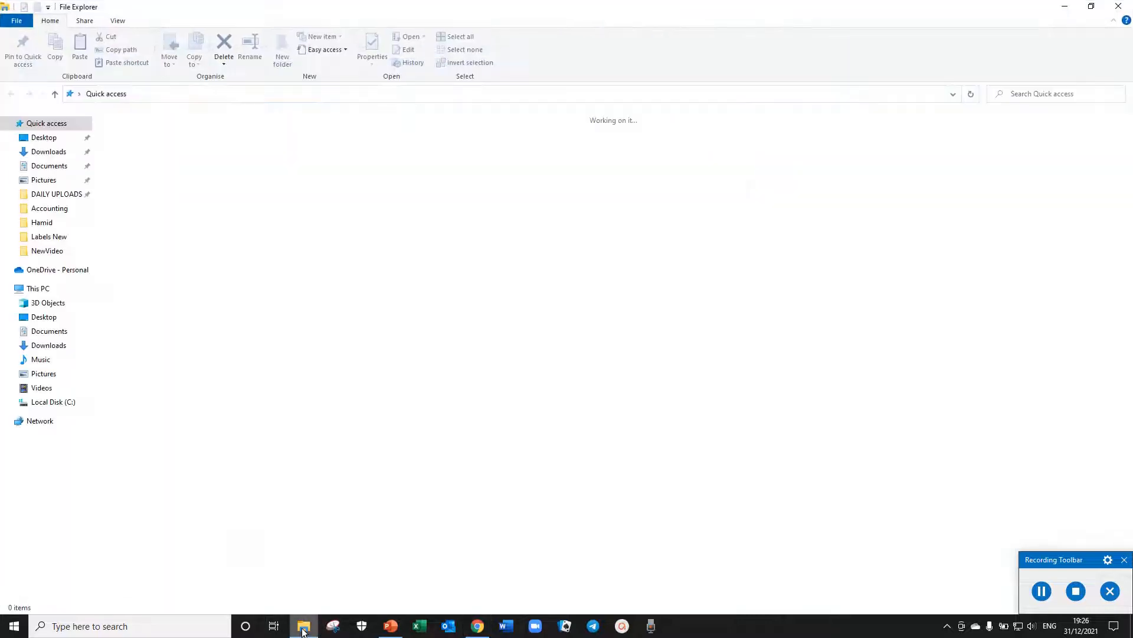
{"action": "left_click", "coordinate": [43, 153]}
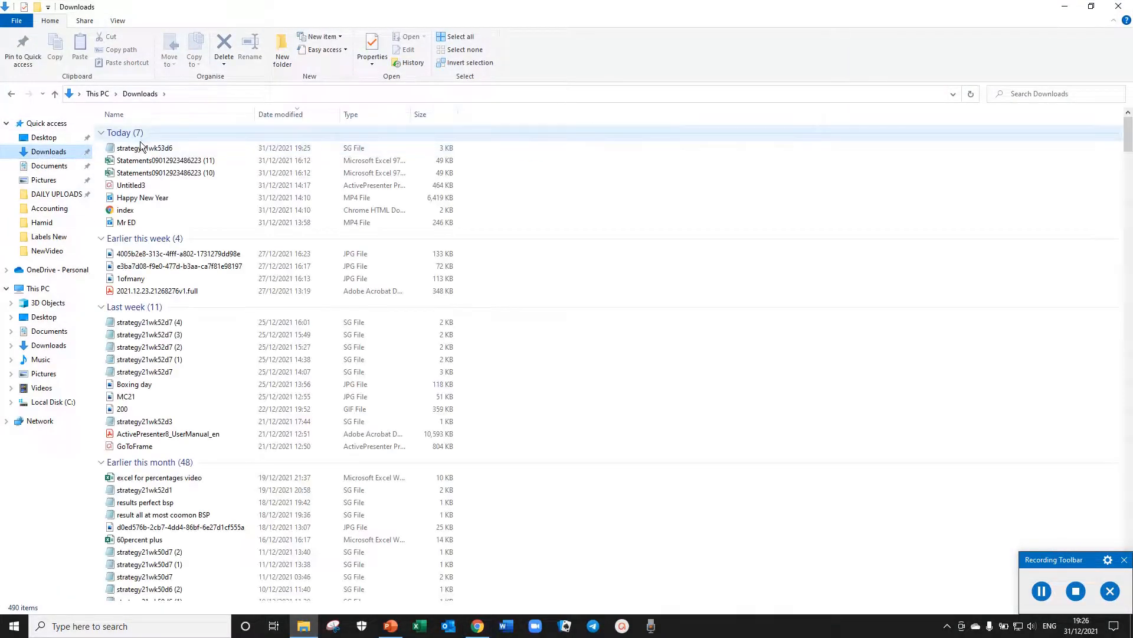
{"action": "right_click", "coordinate": [147, 152]}
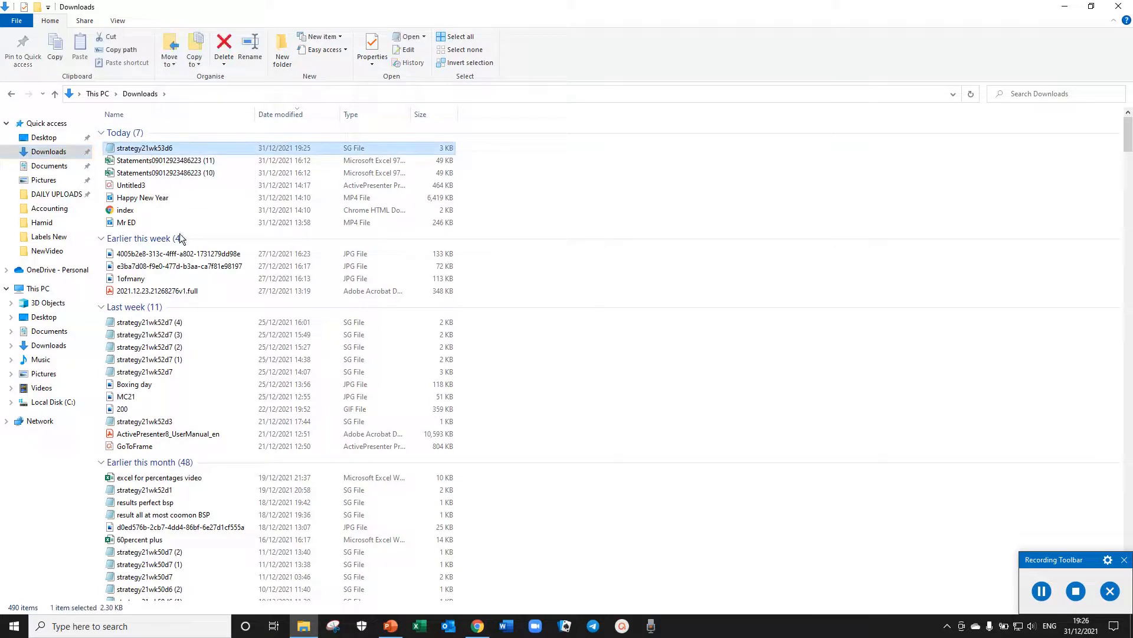
{"action": "left_click", "coordinate": [187, 354]}
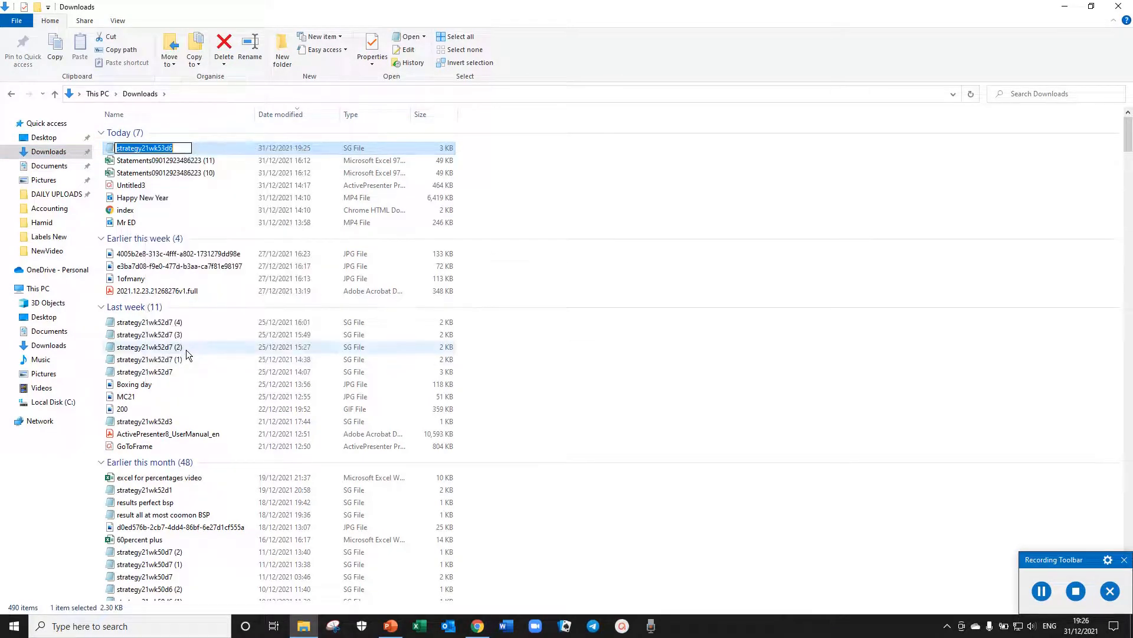
{"action": "type", "text": "Newyears"}
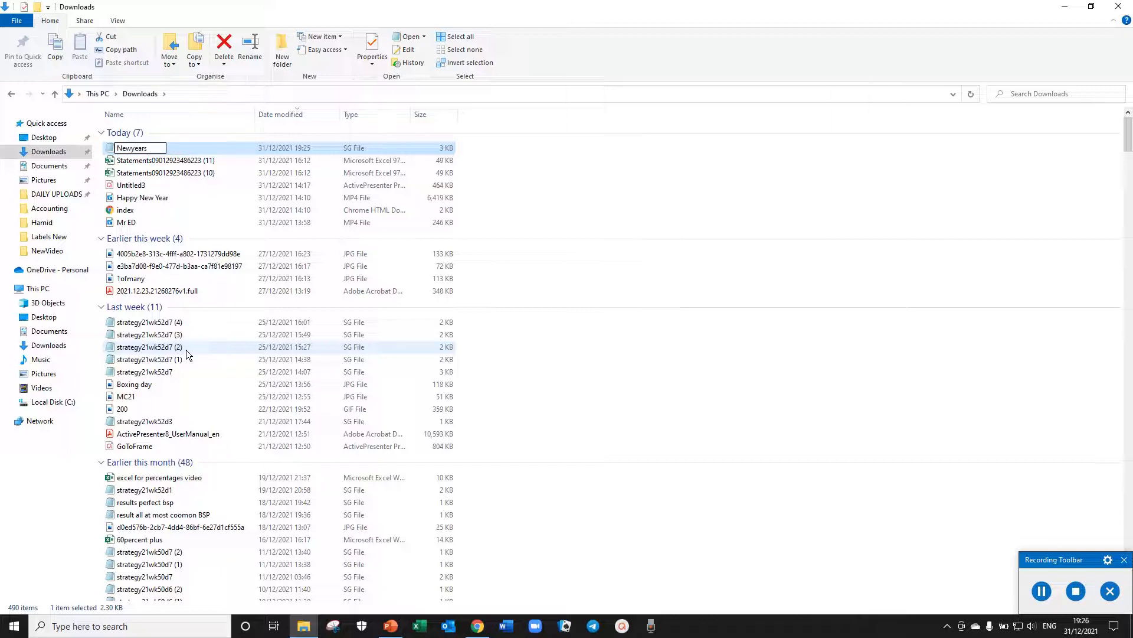
{"action": "type", "text": "day2022"}
{"action": "key", "text": "Return"}
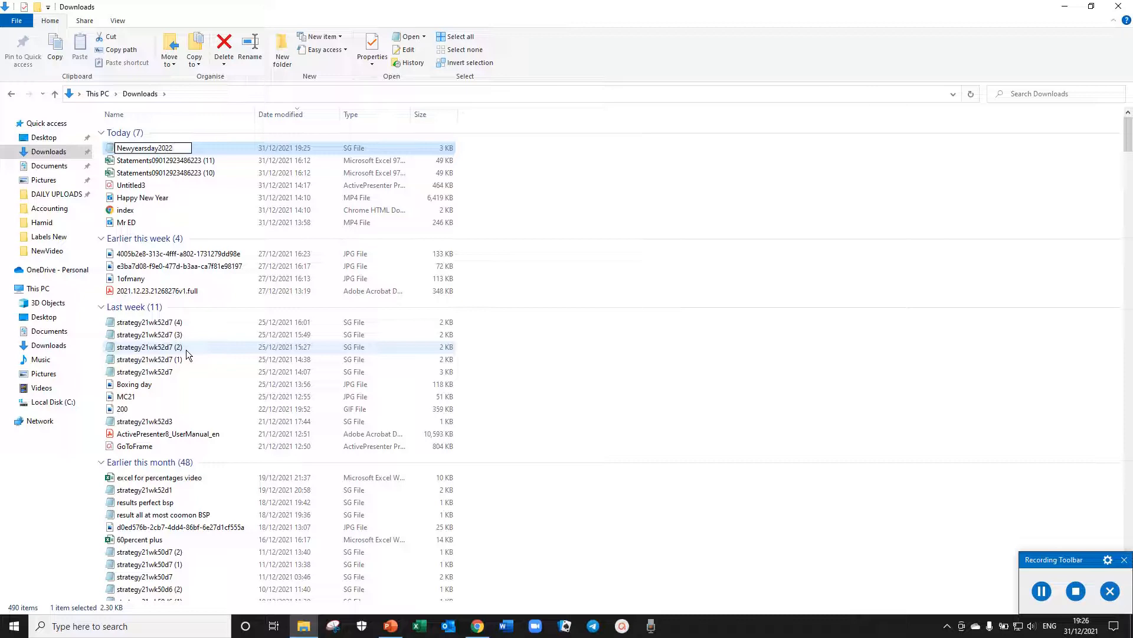
{"action": "left_click", "coordinate": [243, 241]}
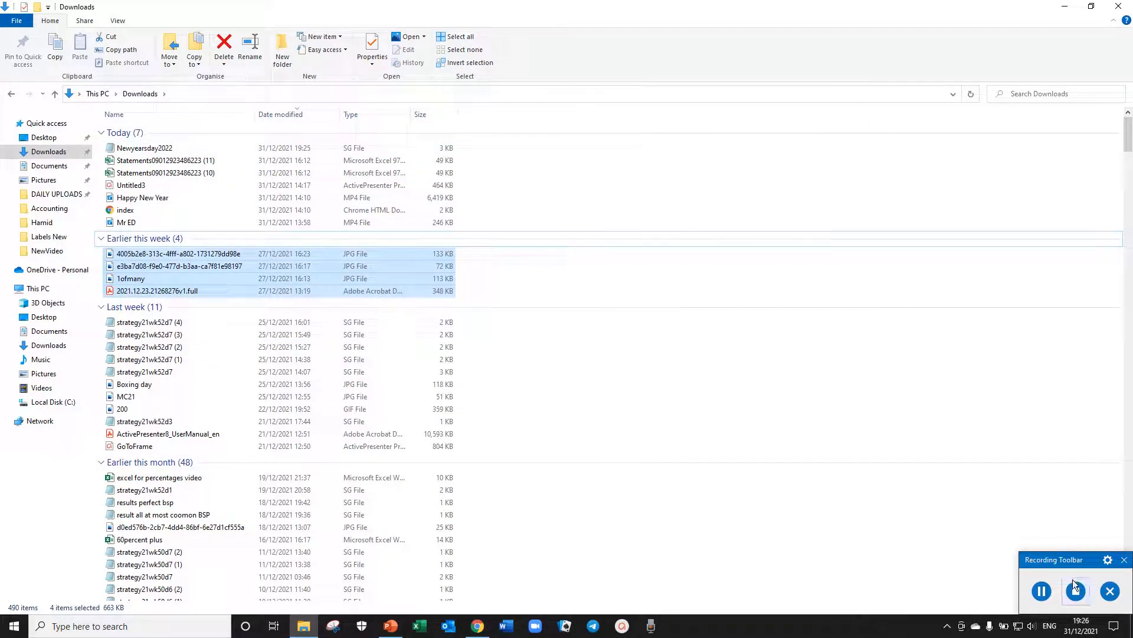
Step: Switch back to Chrome and return to the Strategy Builder in the RSA Analyser
{"action": "left_click", "coordinate": [477, 627]}
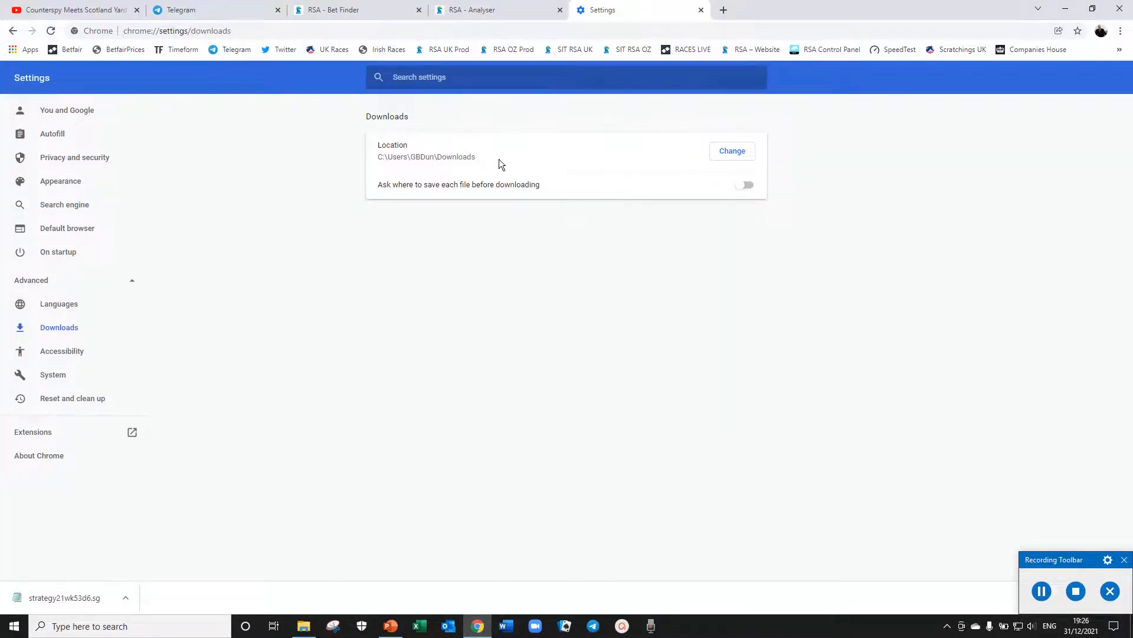
{"action": "left_click", "coordinate": [494, 12]}
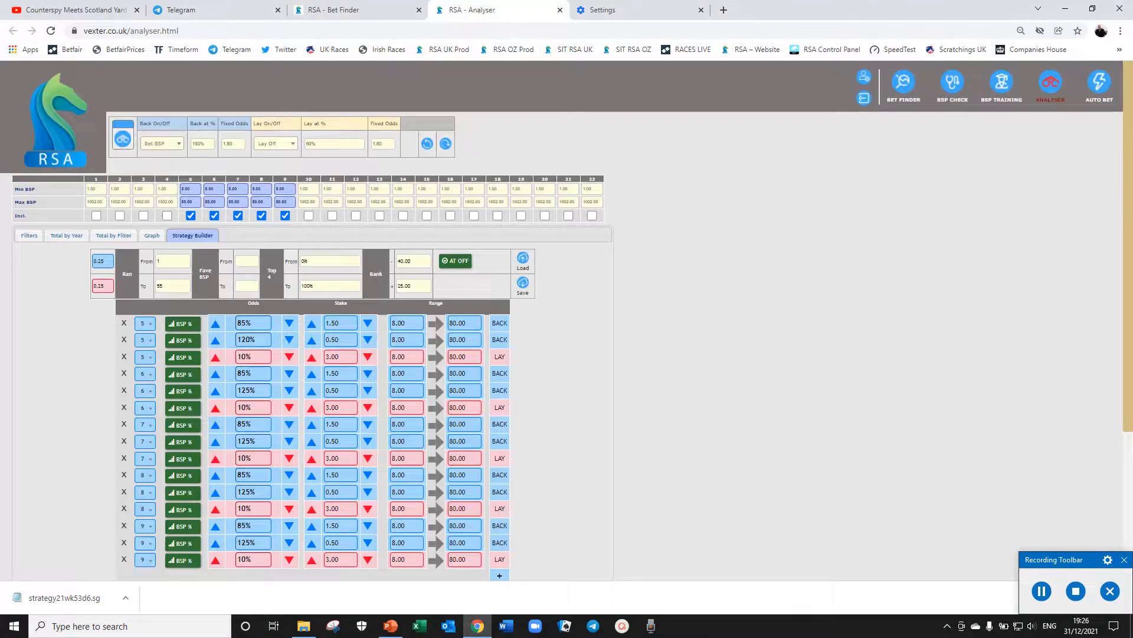